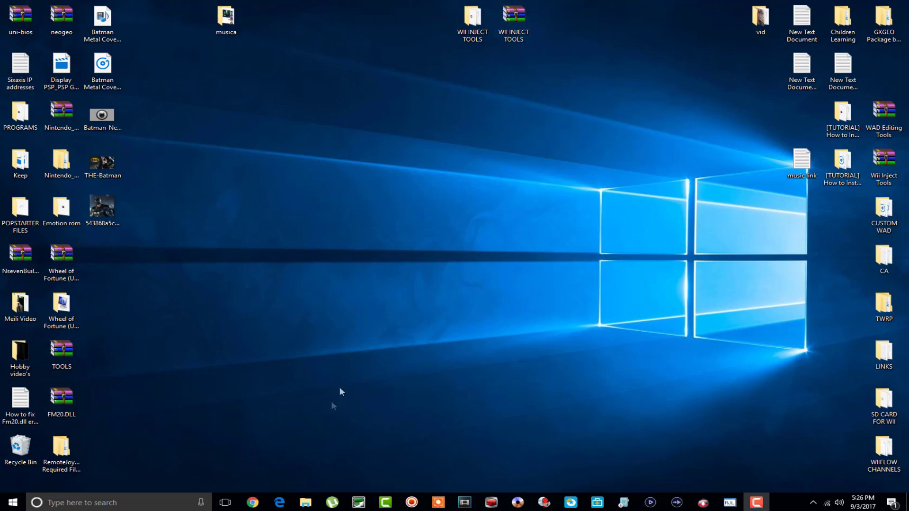
Step: Switch to Chrome and view the MediaFire download page for WII INJECT TOOLS.rar, then return to the desktop
{"action": "left_click", "coordinate": [252, 502]}
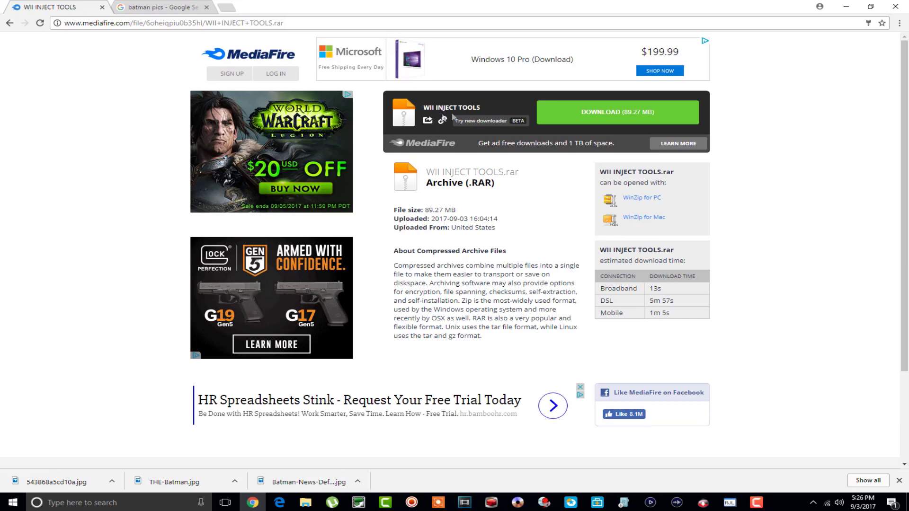
{"action": "left_click", "coordinate": [845, 7]}
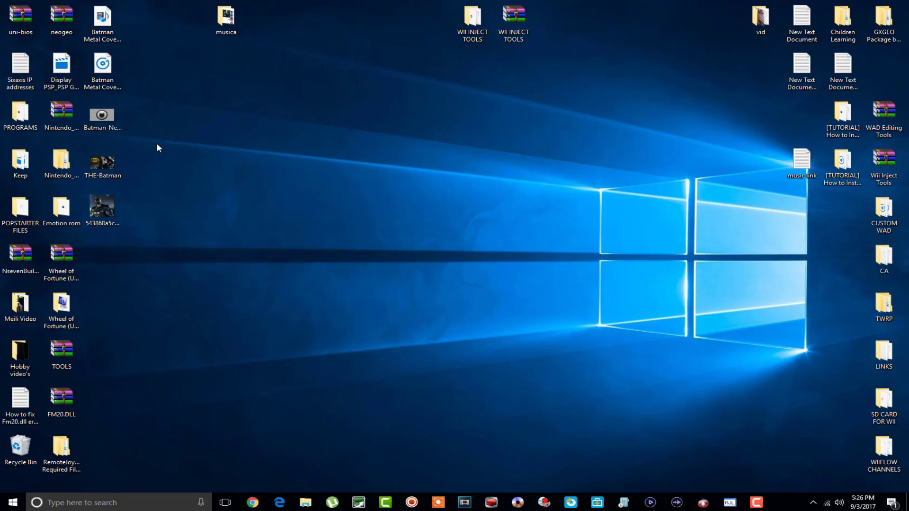
Step: Create a desktop folder named BATMAN beside the musica folder and move the three Batman pictures into it
{"action": "right_click", "coordinate": [309, 71]}
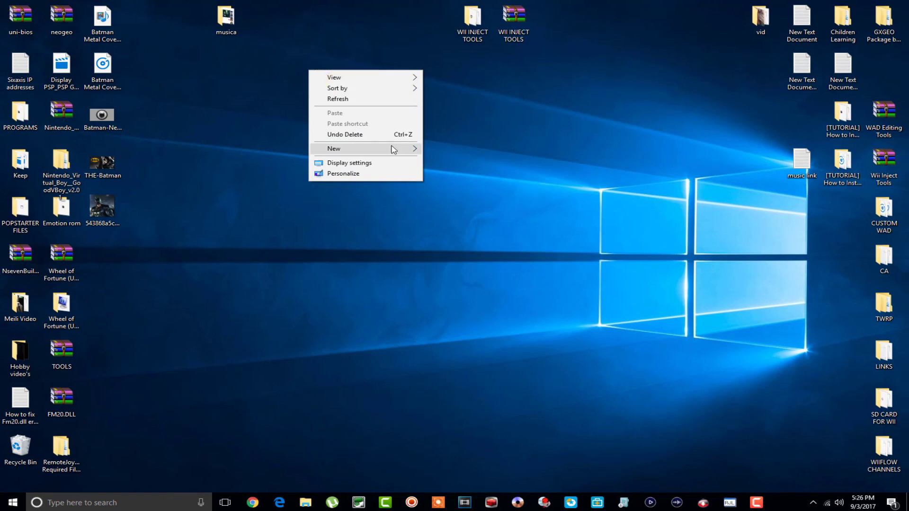
{"action": "mouse_move", "coordinate": [391, 148]}
{"action": "left_click", "coordinate": [429, 152]}
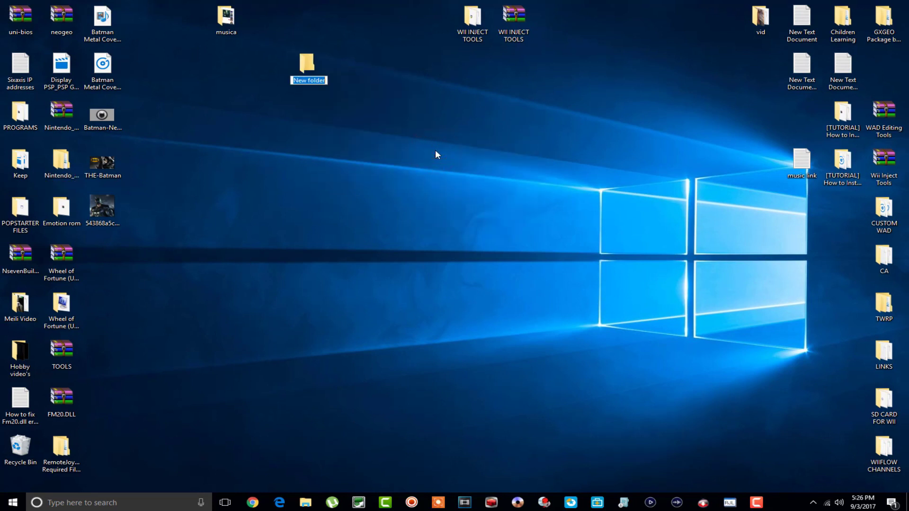
{"action": "type", "text": "BATMAN"}
{"action": "left_click", "coordinate": [360, 77]}
{"action": "left_click_drag", "start_coordinate": [305, 65], "coordinate": [303, 22]}
{"action": "left_click", "coordinate": [341, 51]}
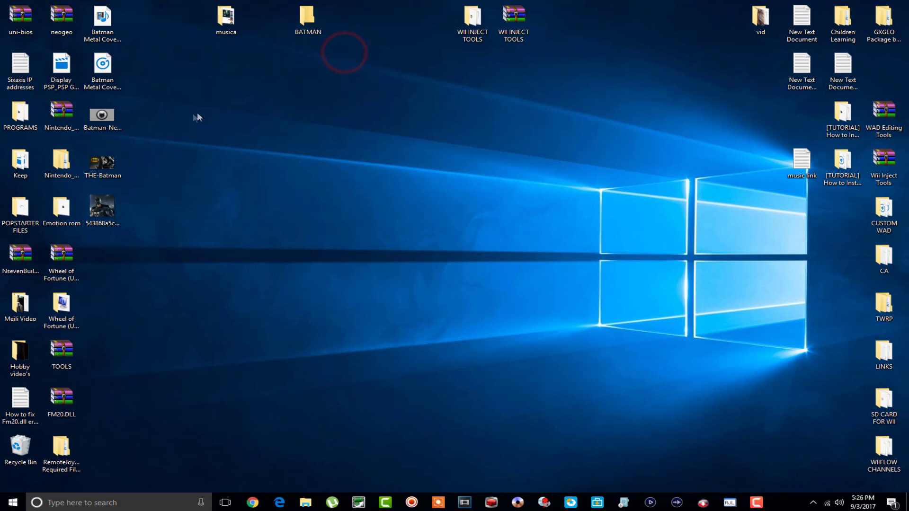
{"action": "left_click", "coordinate": [96, 256]}
{"action": "left_click_drag", "start_coordinate": [95, 254], "coordinate": [322, 19]}
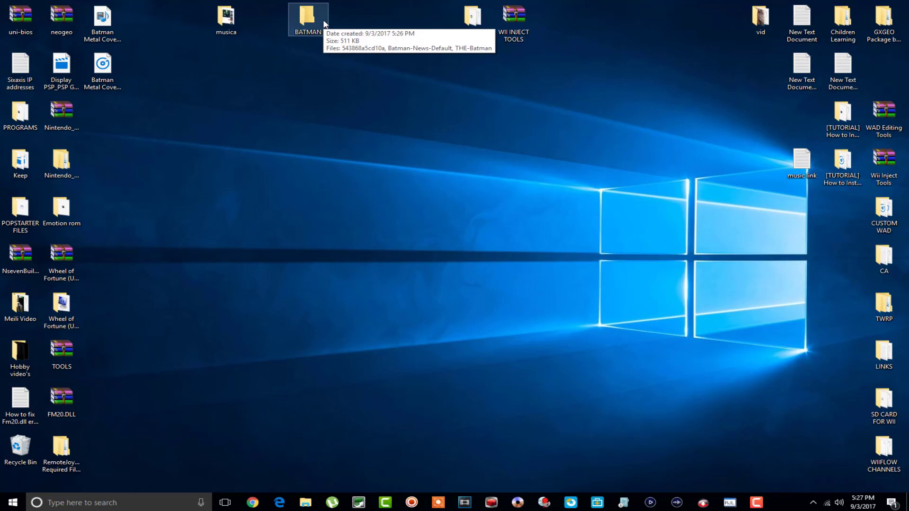
Step: Switch to Chrome and look through the Google image results for "batman pics", then return to the desktop
{"action": "left_click", "coordinate": [252, 503]}
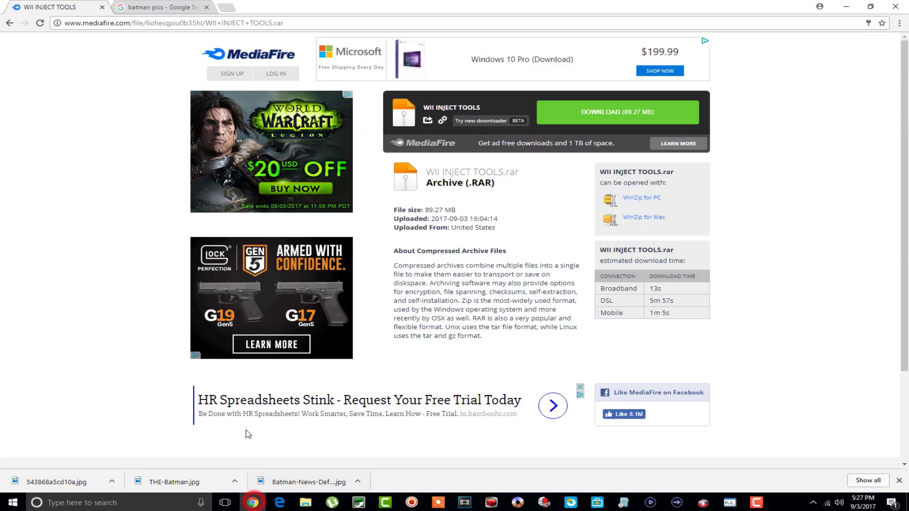
{"action": "left_click", "coordinate": [163, 7]}
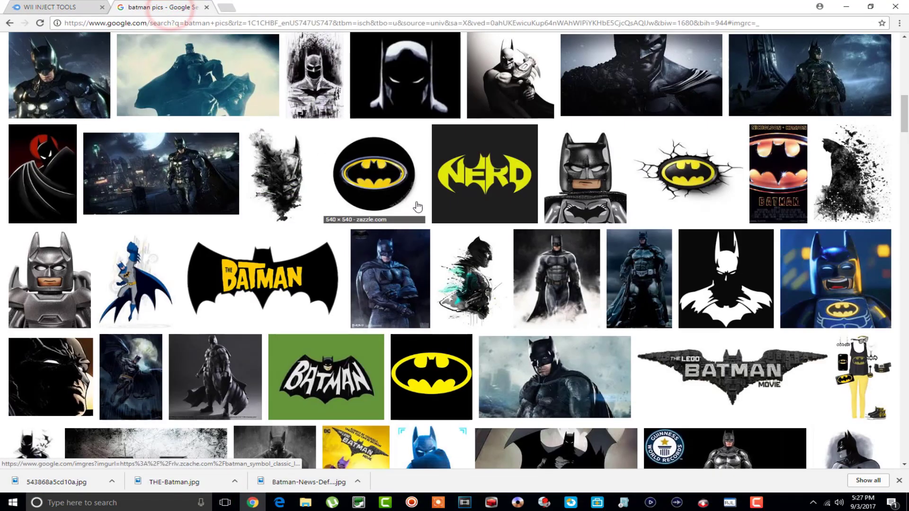
{"action": "scroll", "coordinate": [417, 203], "scroll_direction": "down", "scroll_amount": 3}
{"action": "scroll", "coordinate": [417, 205], "scroll_direction": "up", "scroll_amount": 10}
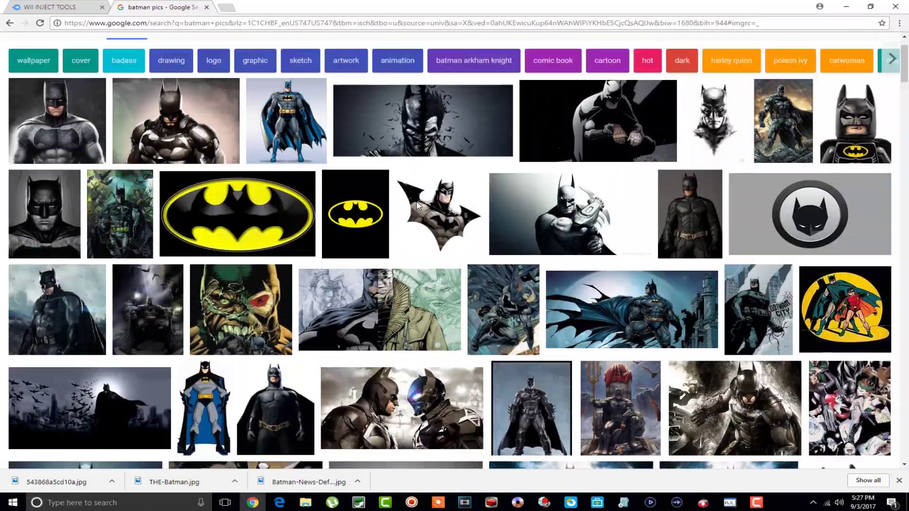
{"action": "scroll", "coordinate": [417, 204], "scroll_direction": "down", "scroll_amount": 4}
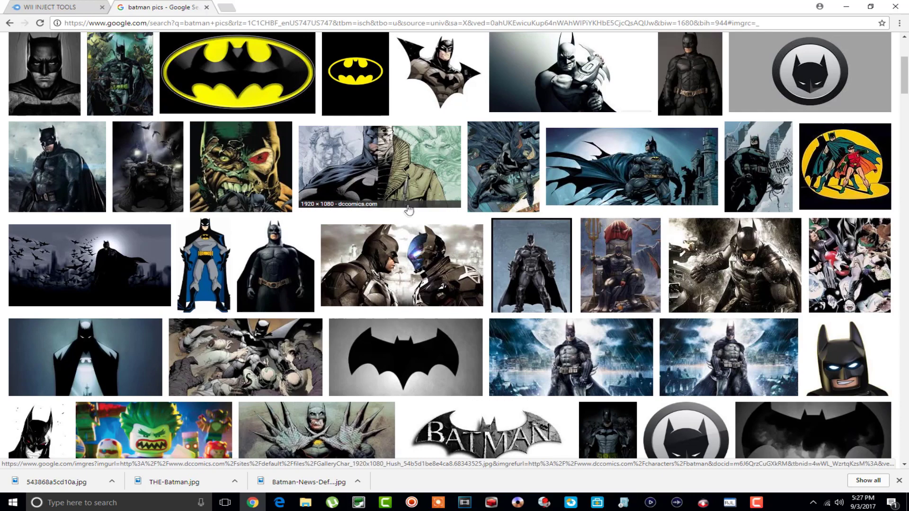
{"action": "scroll", "coordinate": [406, 214], "scroll_direction": "up", "scroll_amount": 4}
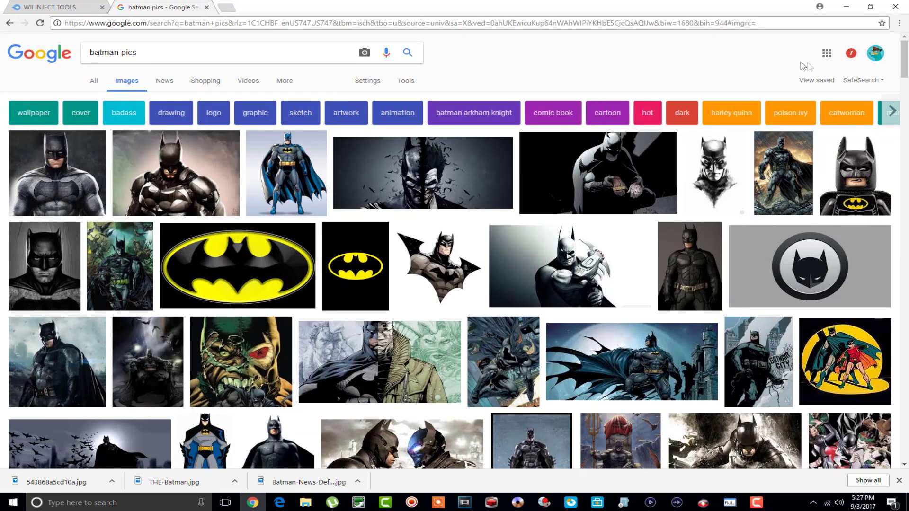
{"action": "left_click", "coordinate": [847, 13]}
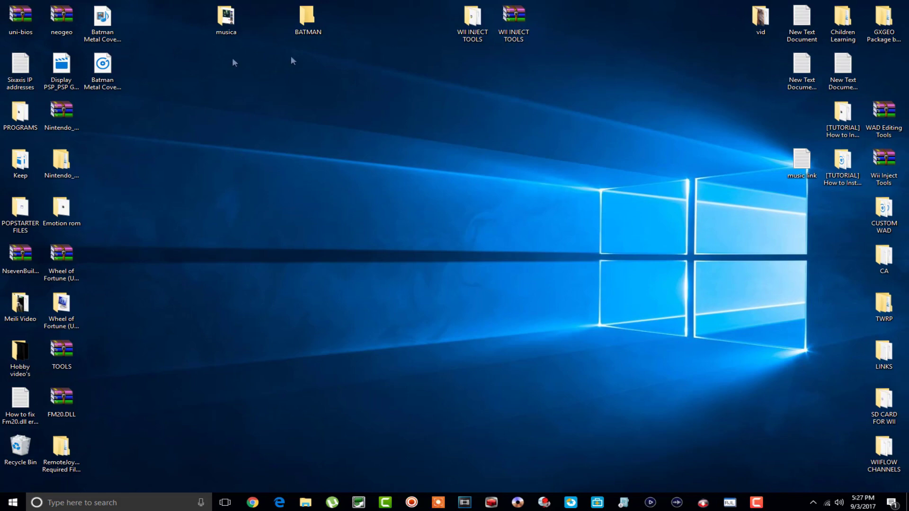
Step: Switch to Vegas Pro and play back the trimmed Batman Metal Cover audio clip
{"action": "left_click", "coordinate": [462, 501]}
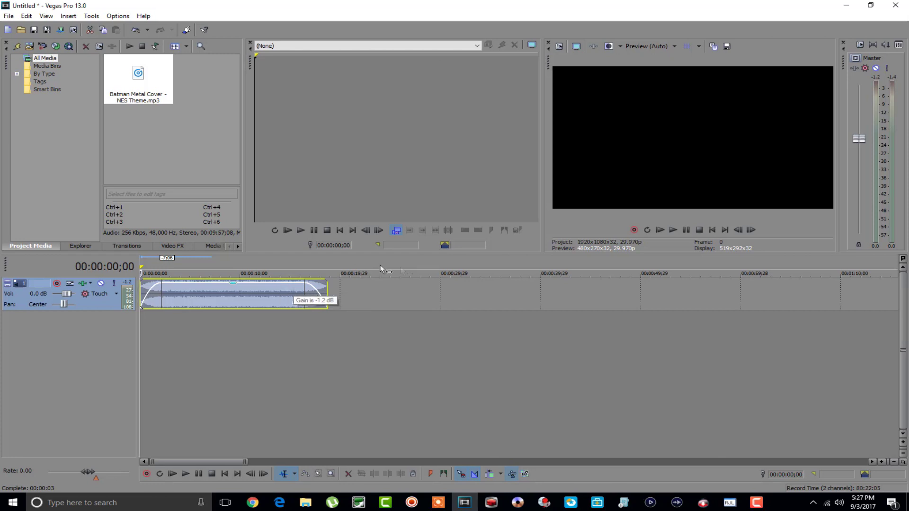
{"action": "left_click", "coordinate": [673, 232]}
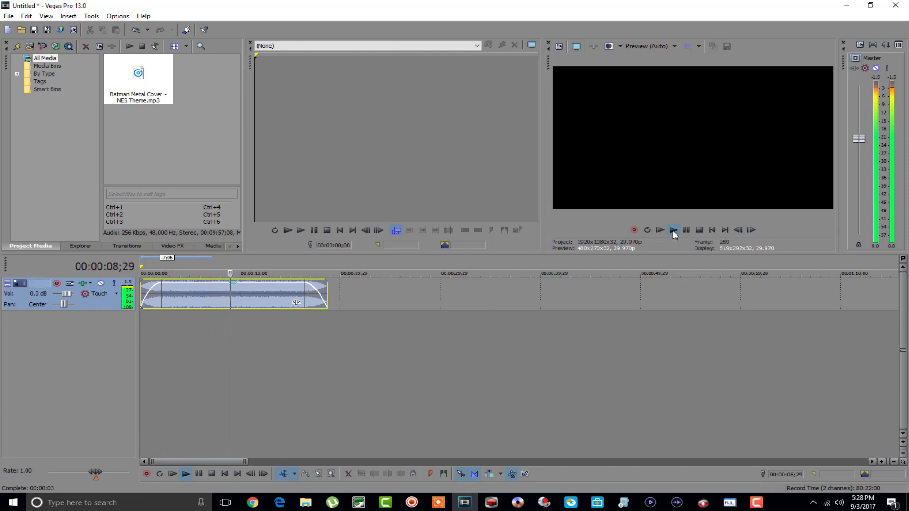
{"action": "left_click", "coordinate": [699, 229]}
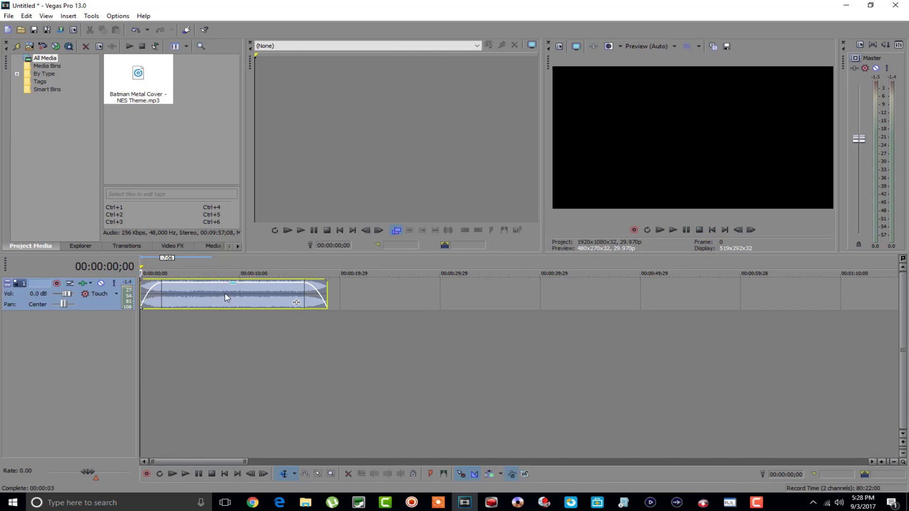
Step: Render the audio to the desktop as BATMAN in Wave format, 44,100 Hz, 16 Bit, Stereo, PCM, and return to the desktop
{"action": "left_click", "coordinate": [9, 15]}
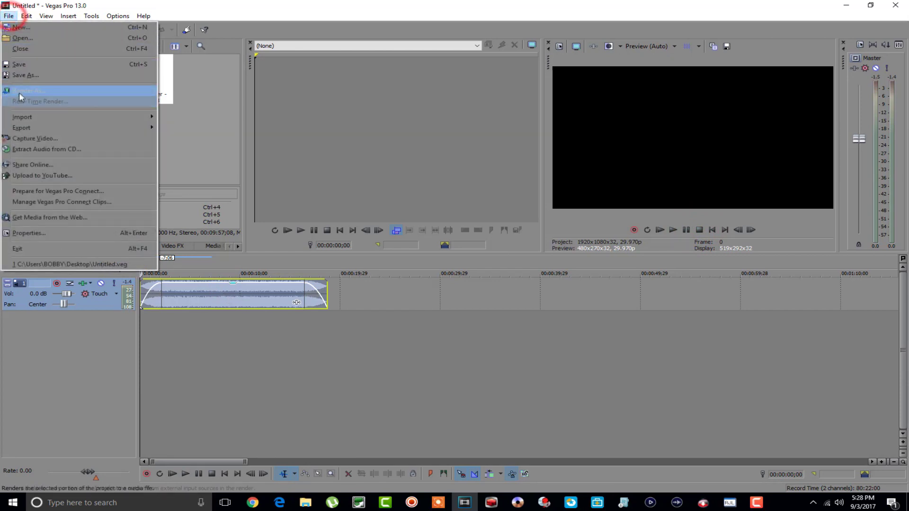
{"action": "left_click", "coordinate": [19, 93]}
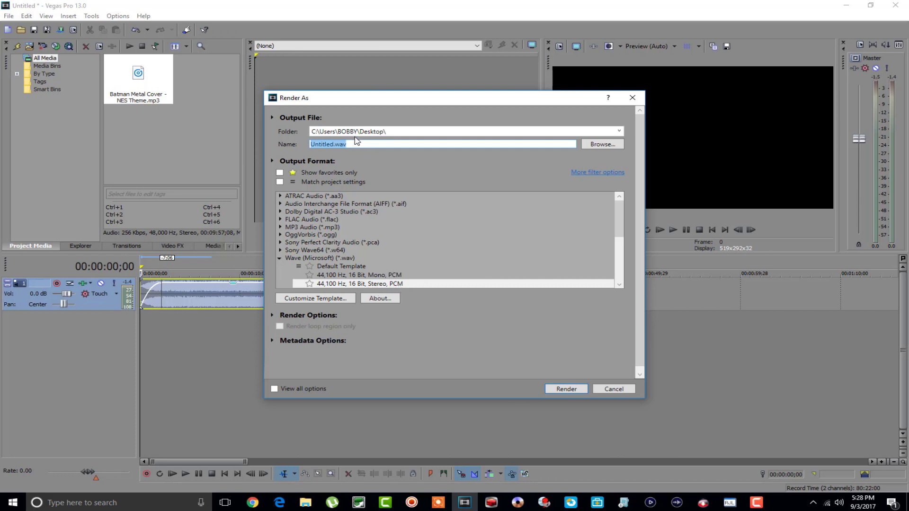
{"action": "type", "text": "BATMAN"}
{"action": "left_click", "coordinate": [554, 389]}
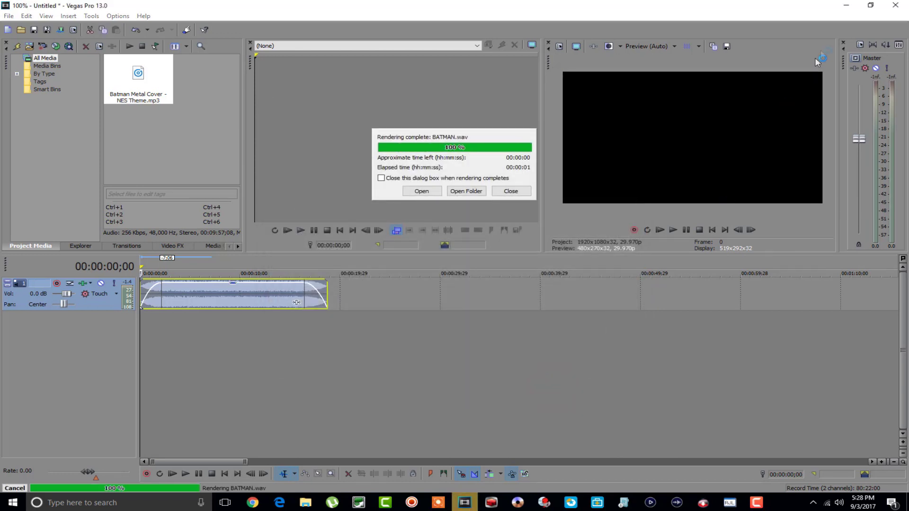
{"action": "left_click", "coordinate": [846, 6]}
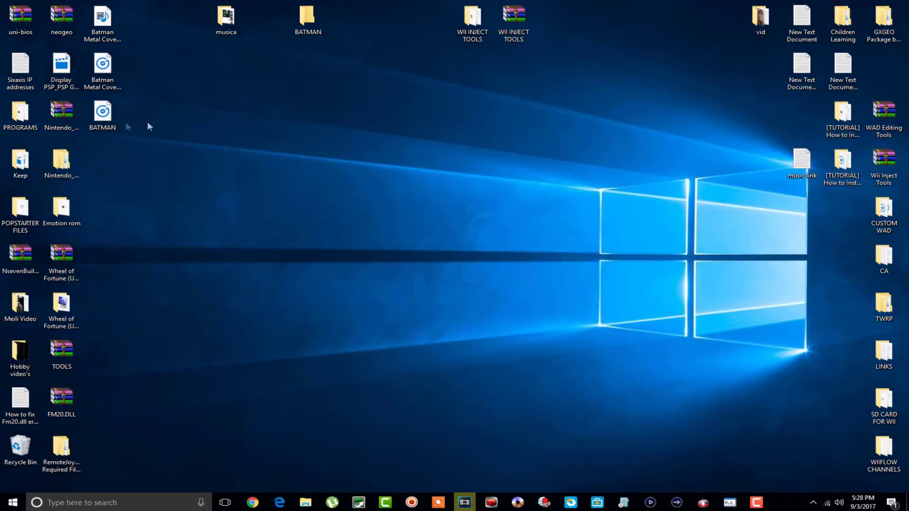
Step: Move the rendered BATMAN audio file into the BATMAN folder and check the folder's contents
{"action": "left_click_drag", "start_coordinate": [102, 112], "coordinate": [314, 17]}
{"action": "double_click", "coordinate": [313, 17]}
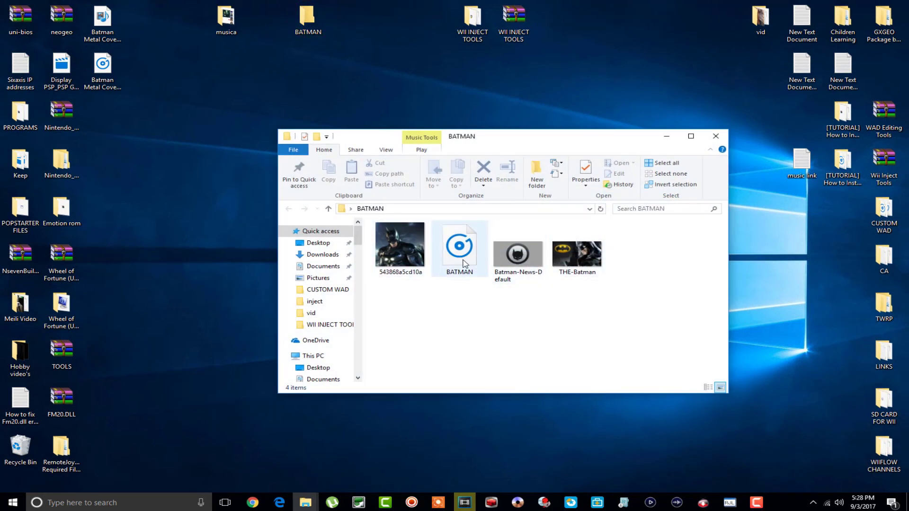
{"action": "left_click", "coordinate": [715, 137]}
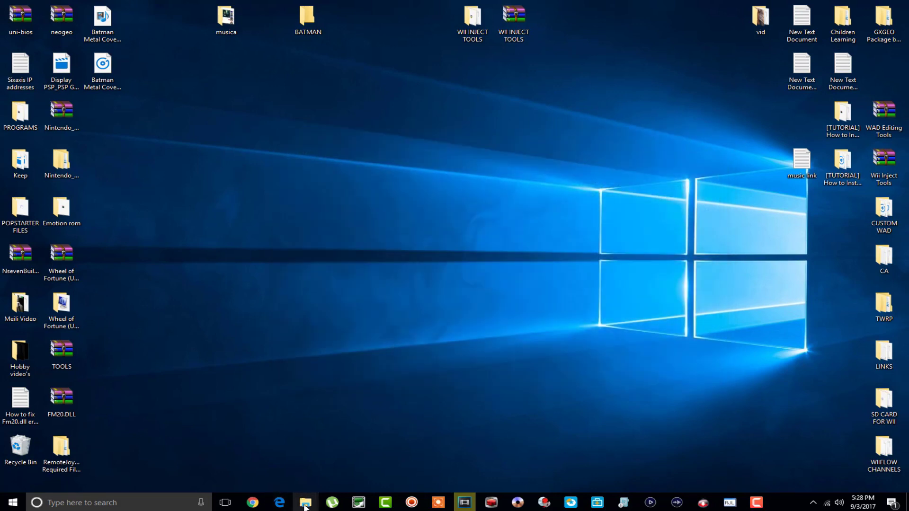
Step: Open the WII WADS (GOOD) folder inside WIIWARE on the BLACKBOX (F:) drive
{"action": "left_click", "coordinate": [210, 465]}
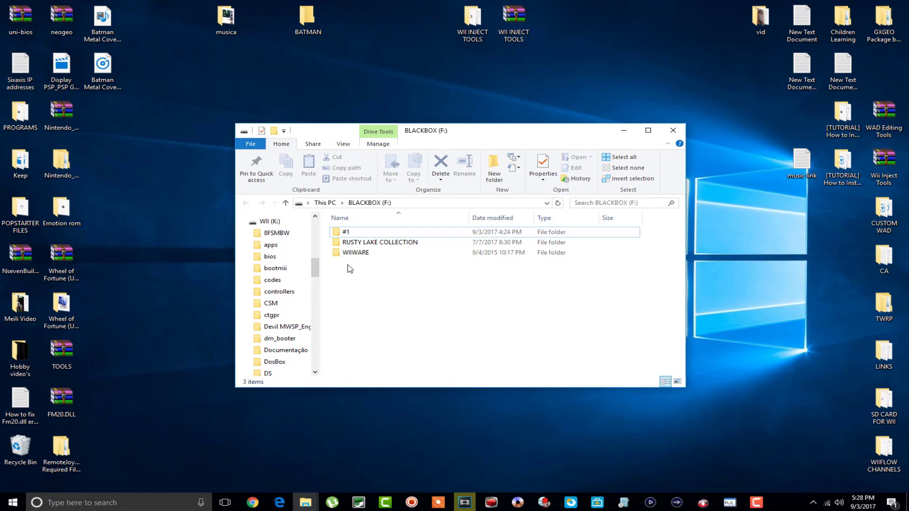
{"action": "double_click", "coordinate": [356, 253]}
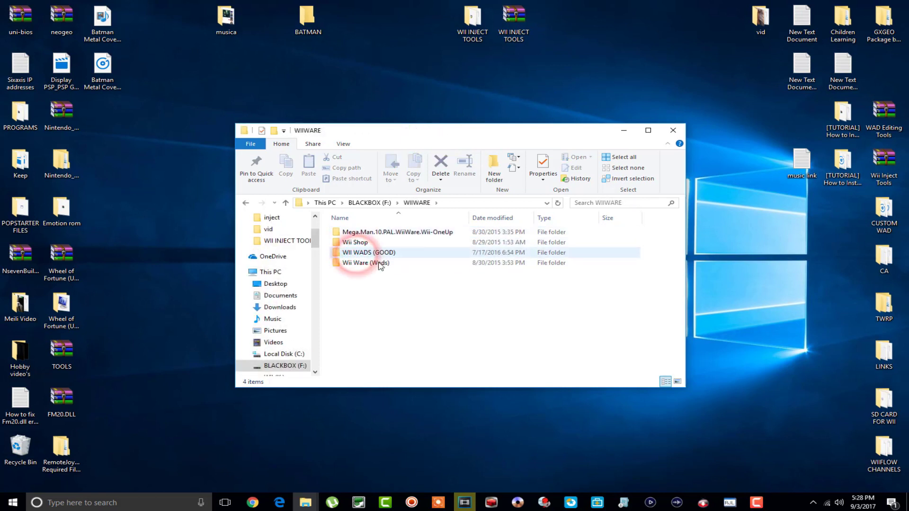
{"action": "double_click", "coordinate": [367, 255]}
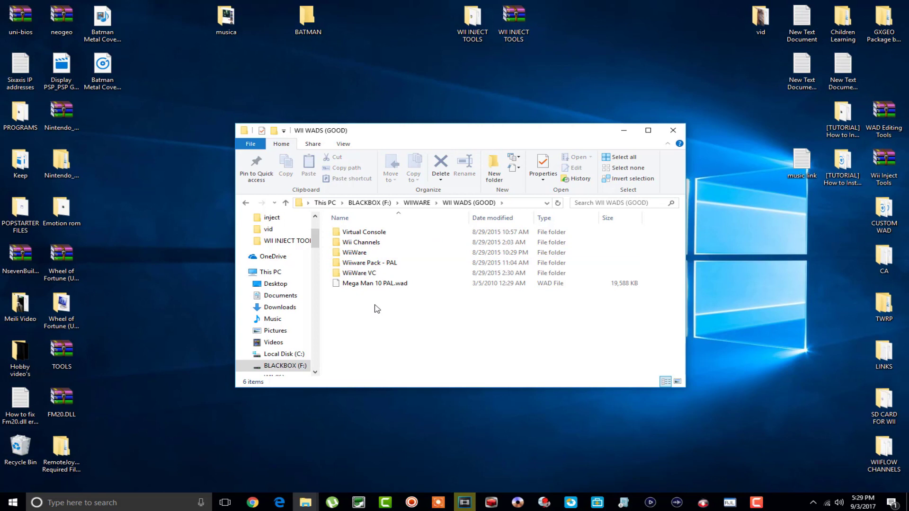
Step: Look through the WAD files in the WiiWare and Wii Channels folders, returning to WII WADS (GOOD)
{"action": "double_click", "coordinate": [363, 254]}
{"action": "scroll", "coordinate": [388, 289], "scroll_direction": "down", "scroll_amount": 20}
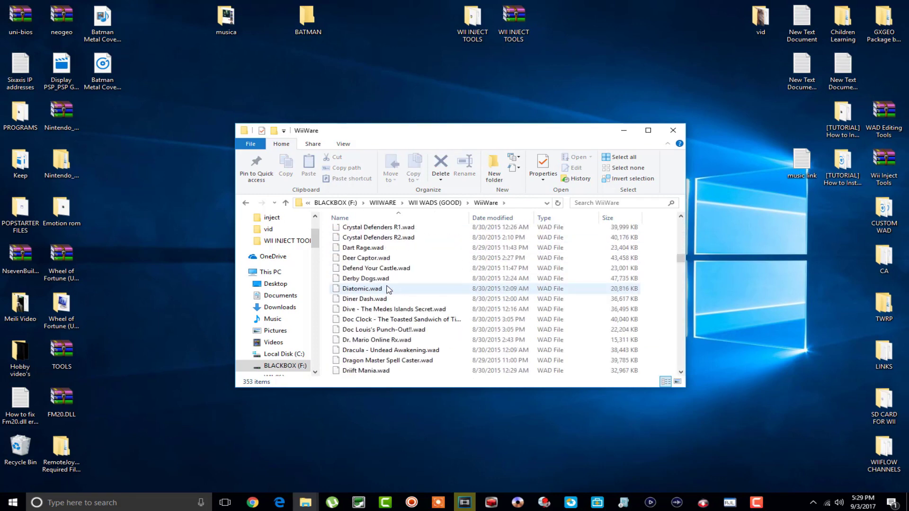
{"action": "scroll", "coordinate": [387, 289], "scroll_direction": "up", "scroll_amount": 20}
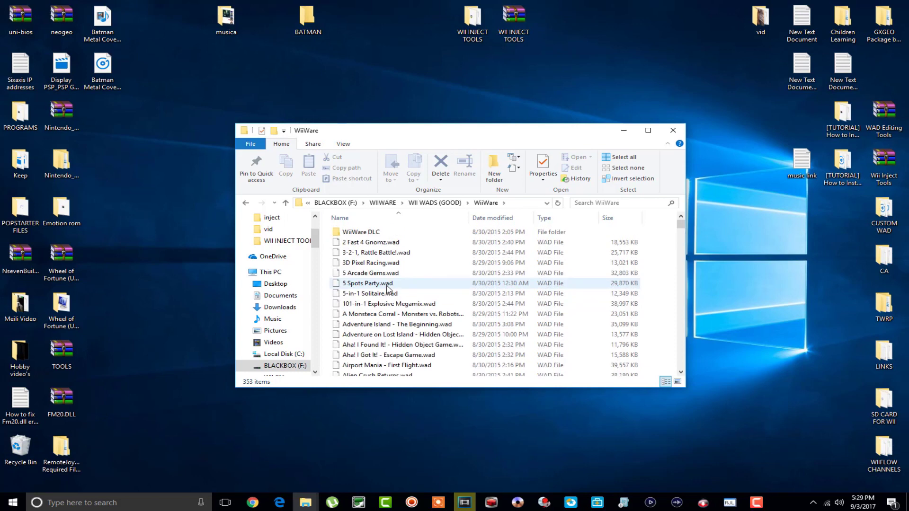
{"action": "left_click", "coordinate": [246, 203]}
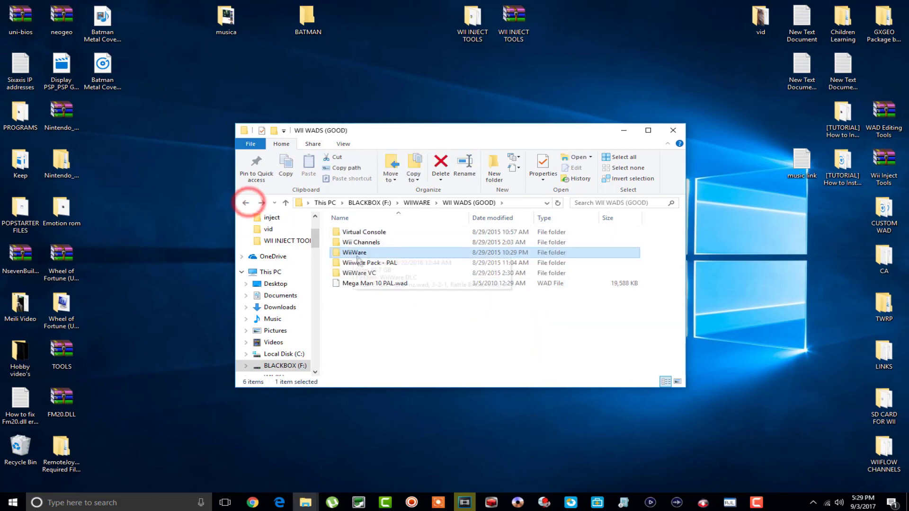
{"action": "double_click", "coordinate": [358, 242]}
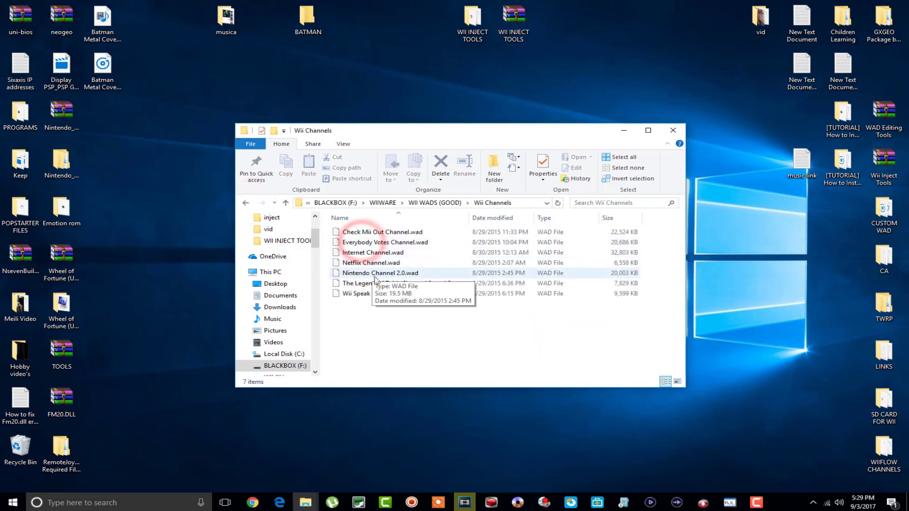
{"action": "left_click", "coordinate": [245, 202]}
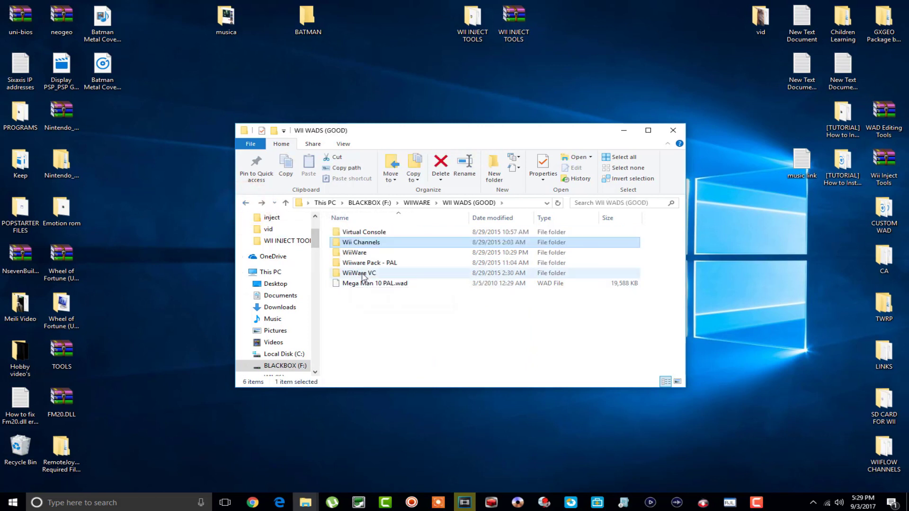
Step: Open the Nintendo Entertainment System folder inside Virtual Console and locate Kirby's Adventure.wad
{"action": "double_click", "coordinate": [358, 232]}
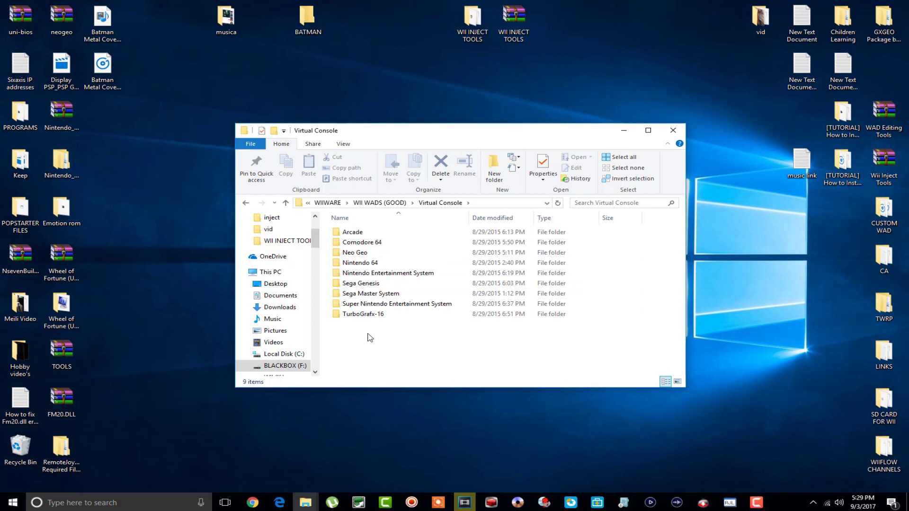
{"action": "double_click", "coordinate": [384, 274]}
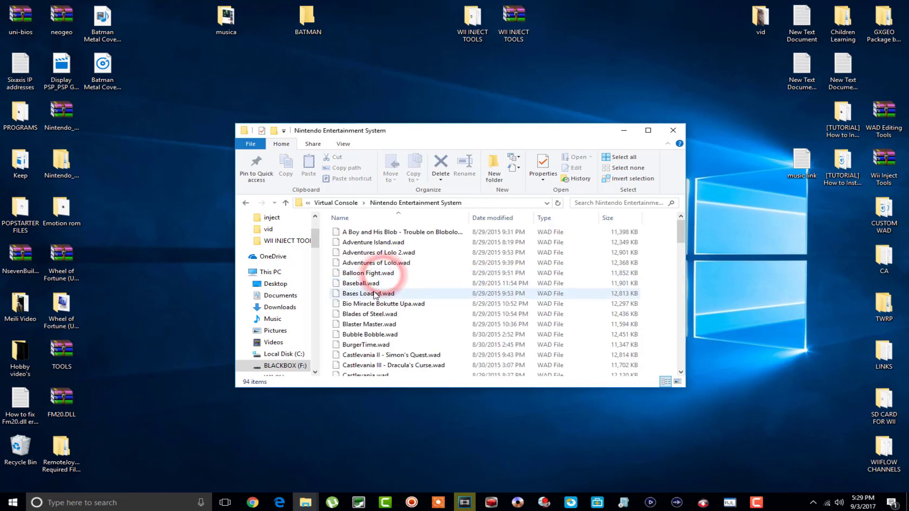
{"action": "scroll", "coordinate": [374, 294], "scroll_direction": "down", "scroll_amount": 10}
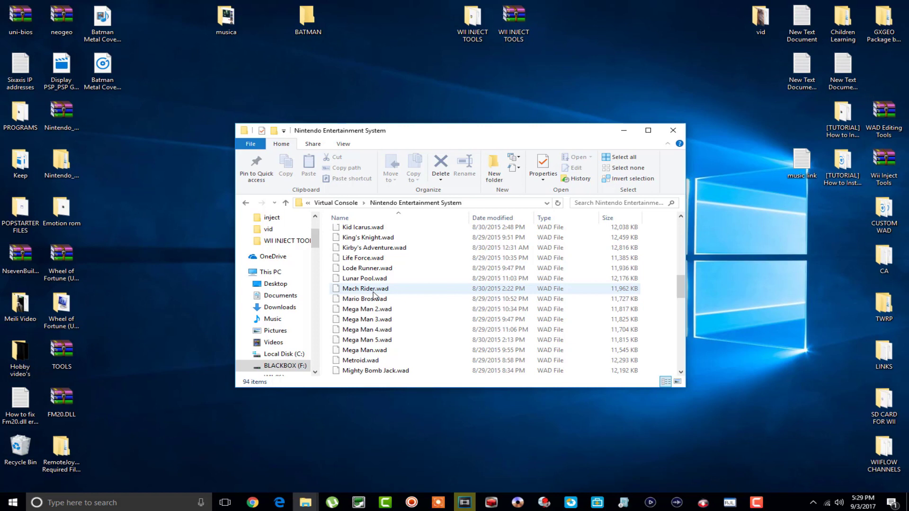
{"action": "scroll", "coordinate": [374, 294], "scroll_direction": "down", "scroll_amount": 1}
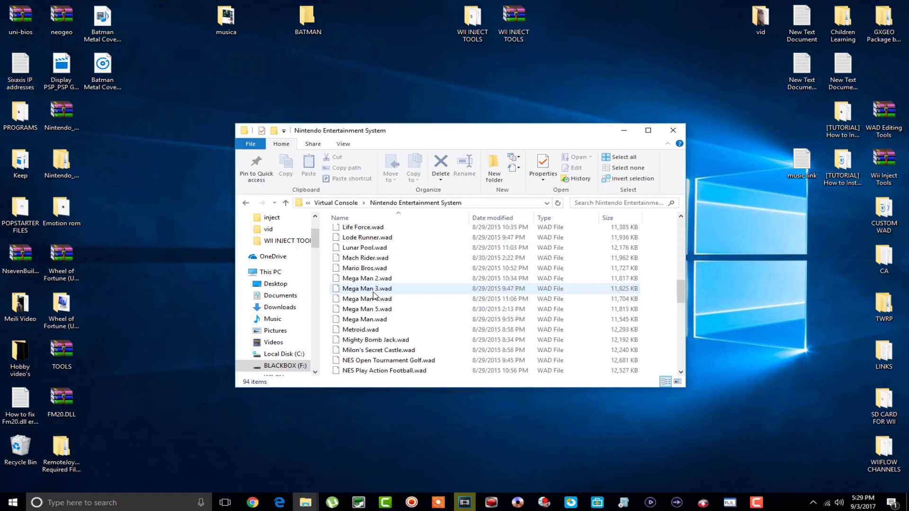
{"action": "scroll", "coordinate": [374, 294], "scroll_direction": "up", "scroll_amount": 4}
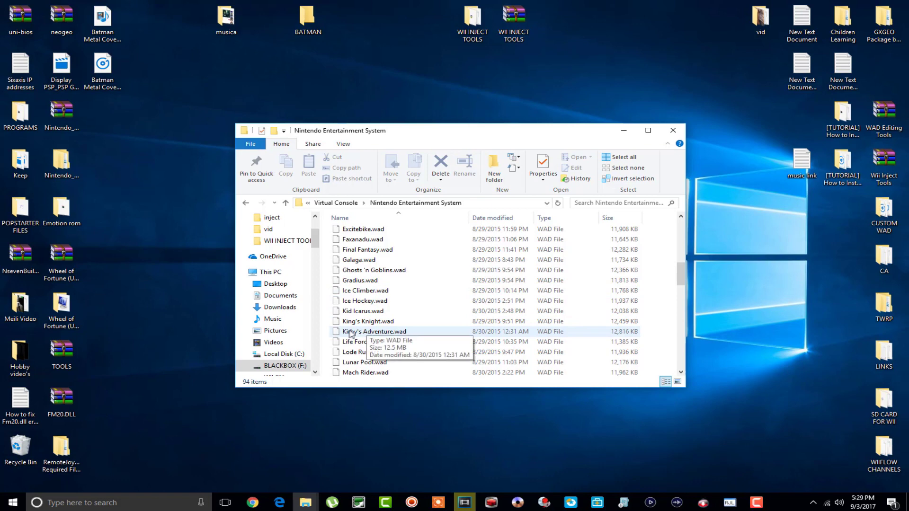
Step: Copy Kirby's Adventure.wad to the desktop, go back to the WIIWARE folder and minimize its window
{"action": "right_click", "coordinate": [374, 333]}
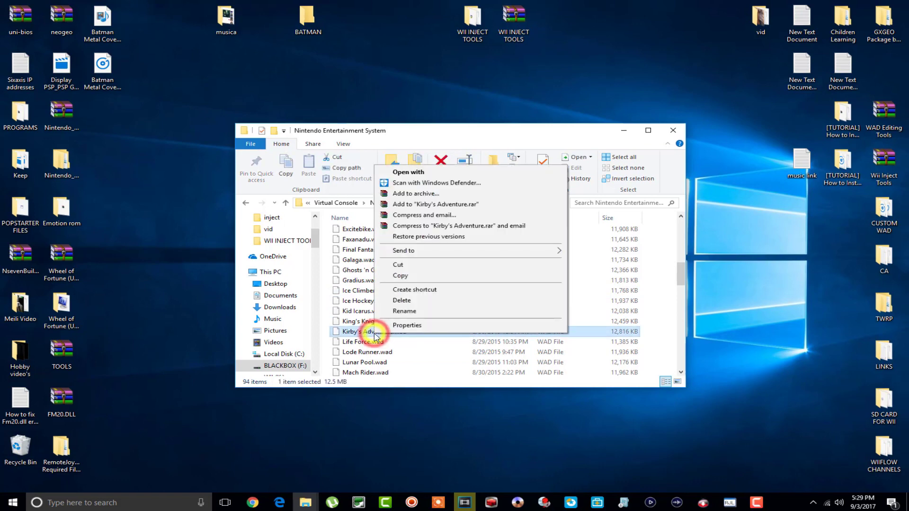
{"action": "left_click", "coordinate": [391, 278]}
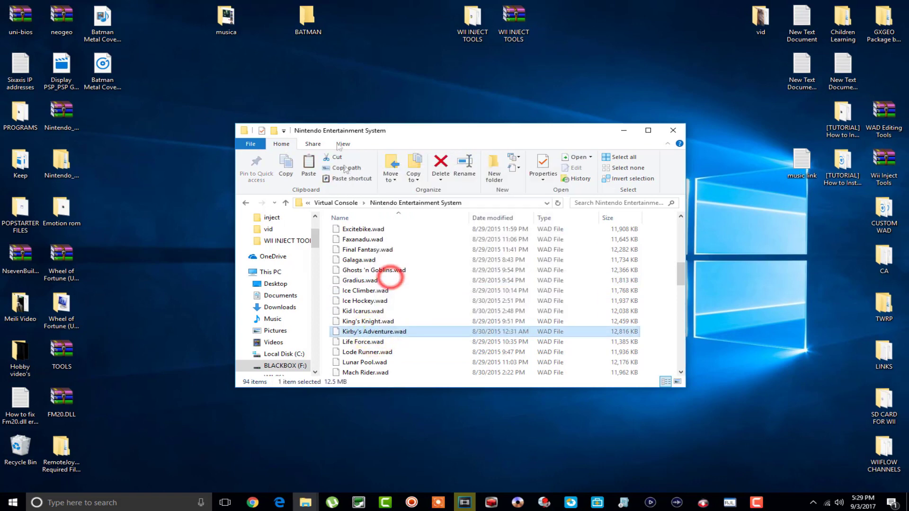
{"action": "right_click", "coordinate": [310, 68]}
{"action": "left_click", "coordinate": [347, 111]}
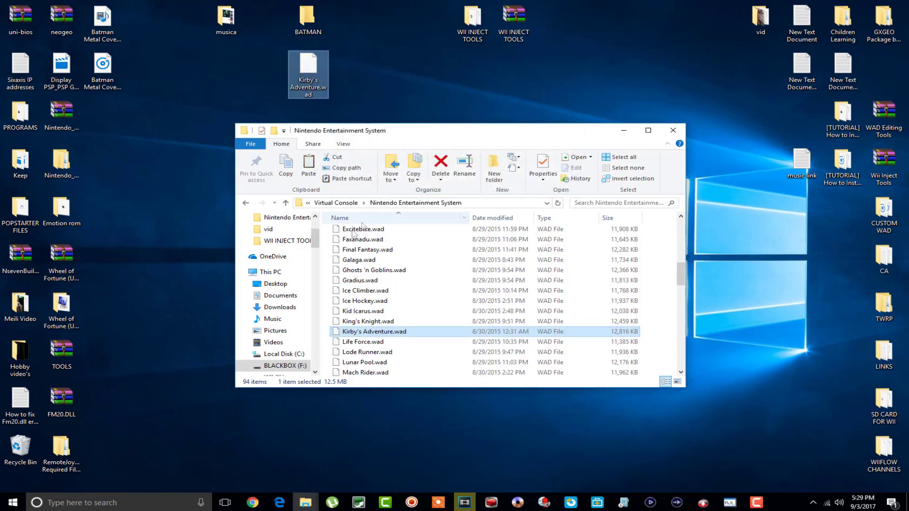
{"action": "left_click", "coordinate": [245, 204]}
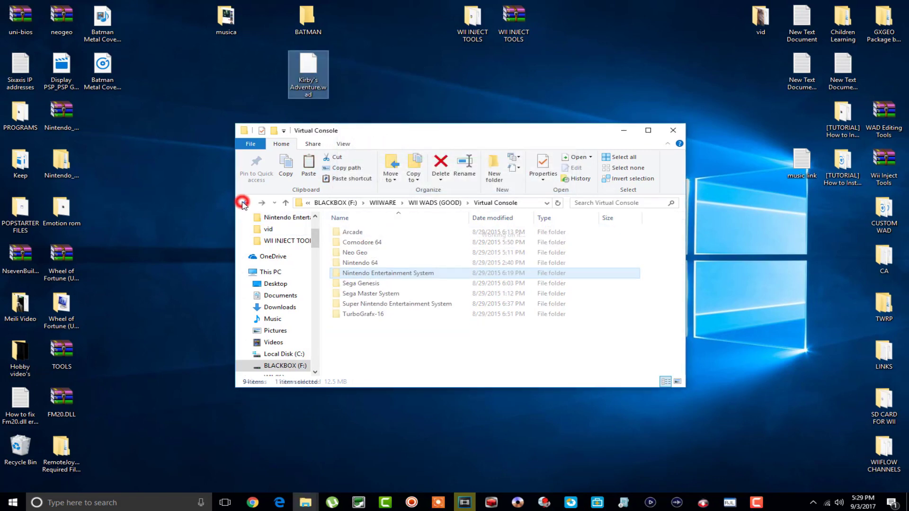
{"action": "left_click", "coordinate": [245, 204]}
{"action": "left_click", "coordinate": [245, 203]}
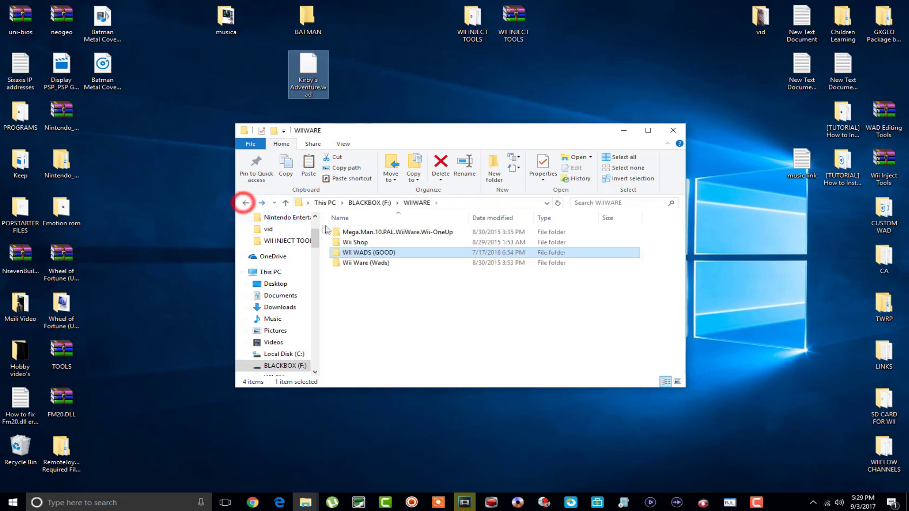
{"action": "left_click", "coordinate": [623, 131]}
Step: Switch to the BLACK BOX (L:) drive window and open the roms folder inside fceugx
{"action": "mouse_move", "coordinate": [306, 503]}
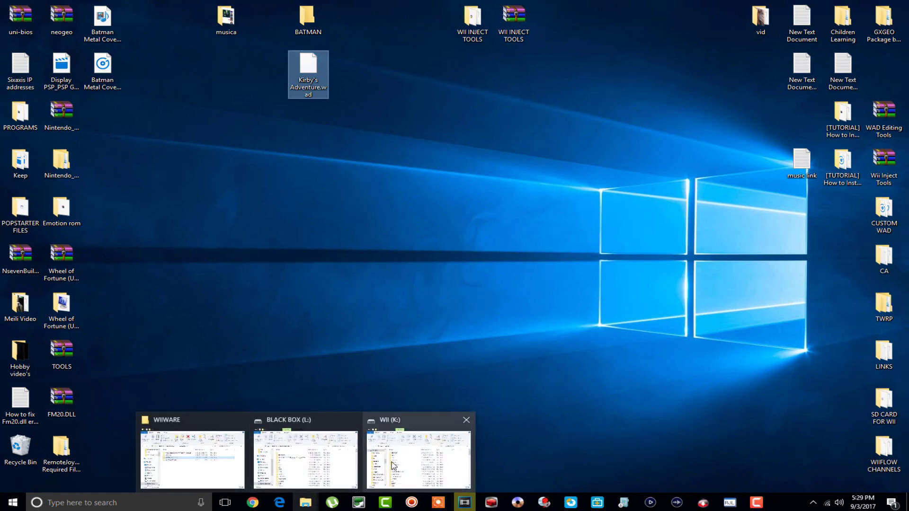
{"action": "left_click", "coordinate": [324, 457]}
{"action": "scroll", "coordinate": [362, 234], "scroll_direction": "down", "scroll_amount": 3}
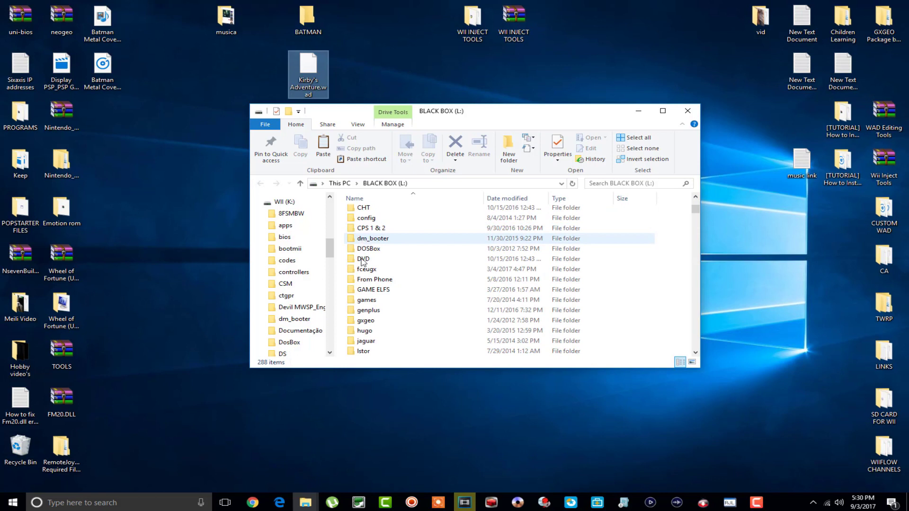
{"action": "scroll", "coordinate": [365, 263], "scroll_direction": "down", "scroll_amount": 2}
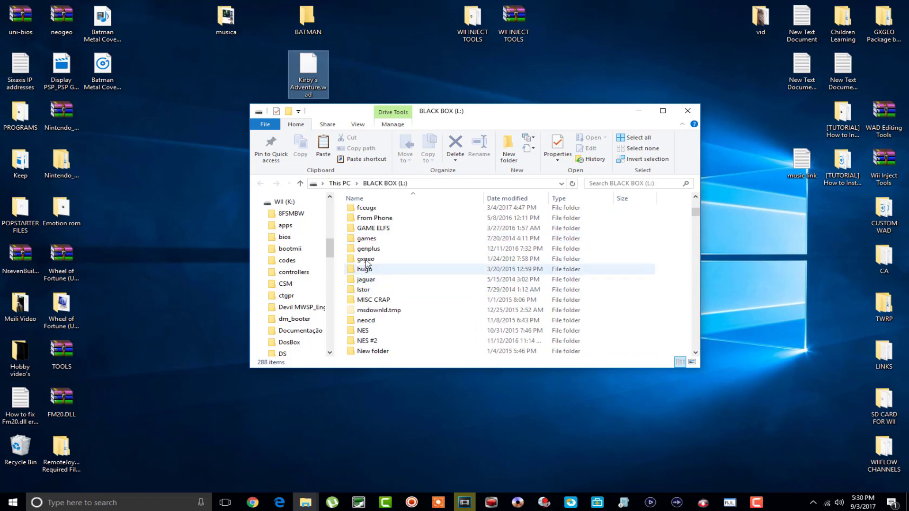
{"action": "left_click", "coordinate": [364, 208]}
{"action": "double_click", "coordinate": [364, 209]}
{"action": "double_click", "coordinate": [372, 233]}
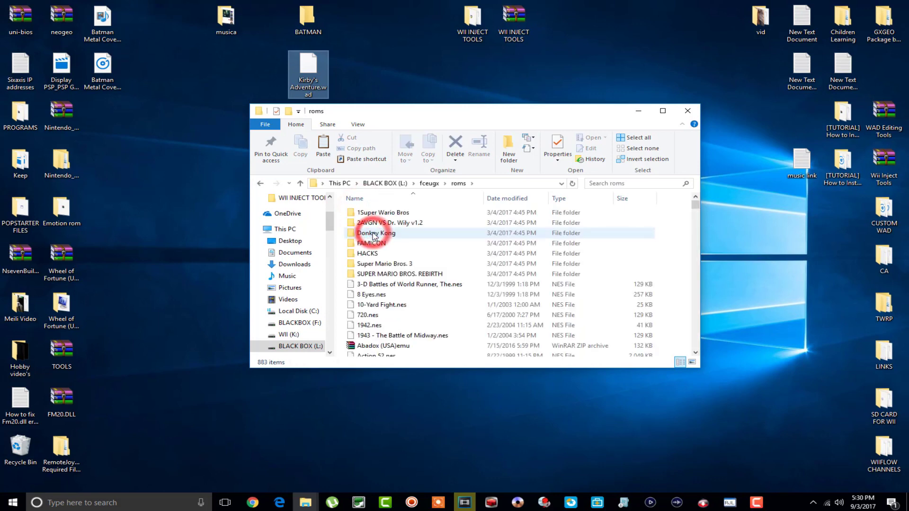
Step: Copy Batman - The Video Game.nes from the roms folder to the desktop and minimize the folder window
{"action": "scroll", "coordinate": [374, 235], "scroll_direction": "down", "scroll_amount": 10}
{"action": "scroll", "coordinate": [373, 235], "scroll_direction": "down", "scroll_amount": 4}
{"action": "scroll", "coordinate": [377, 303], "scroll_direction": "down", "scroll_amount": 3}
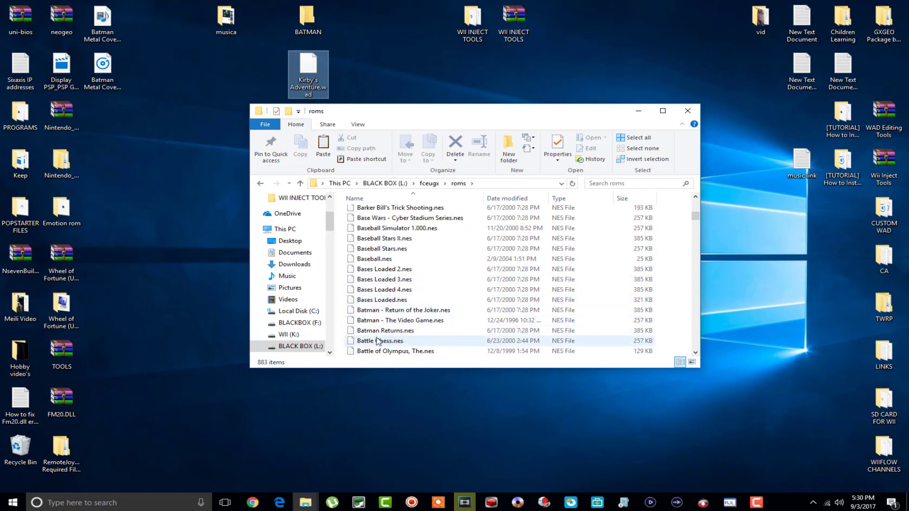
{"action": "scroll", "coordinate": [382, 310], "scroll_direction": "down", "scroll_amount": 1}
{"action": "scroll", "coordinate": [379, 322], "scroll_direction": "down", "scroll_amount": 2}
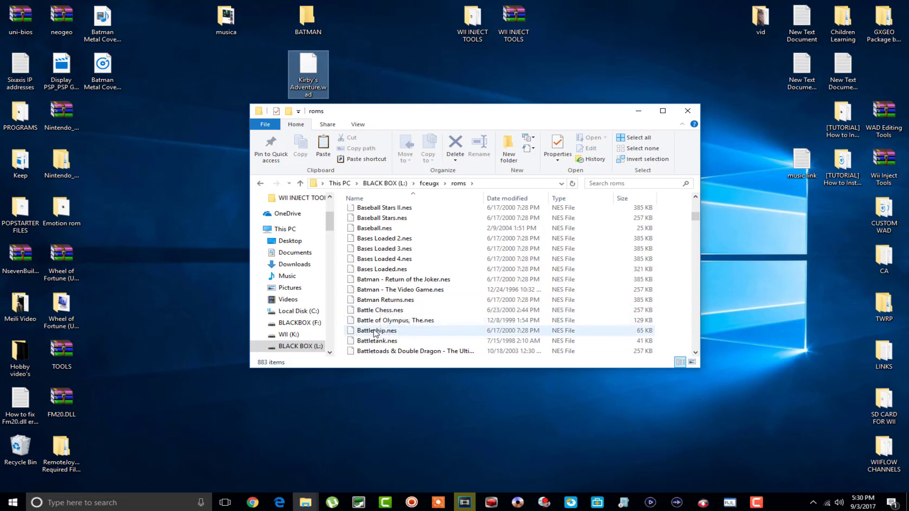
{"action": "scroll", "coordinate": [372, 312], "scroll_direction": "up", "scroll_amount": 2}
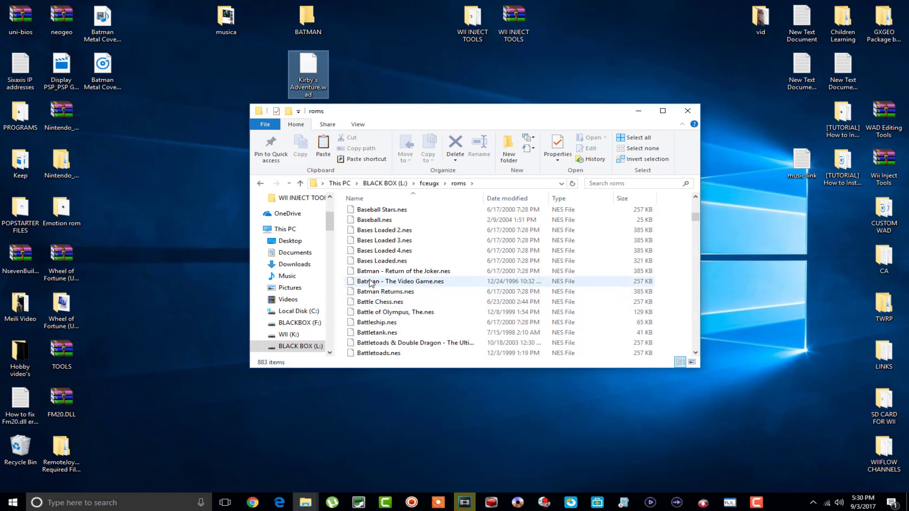
{"action": "right_click", "coordinate": [393, 284]}
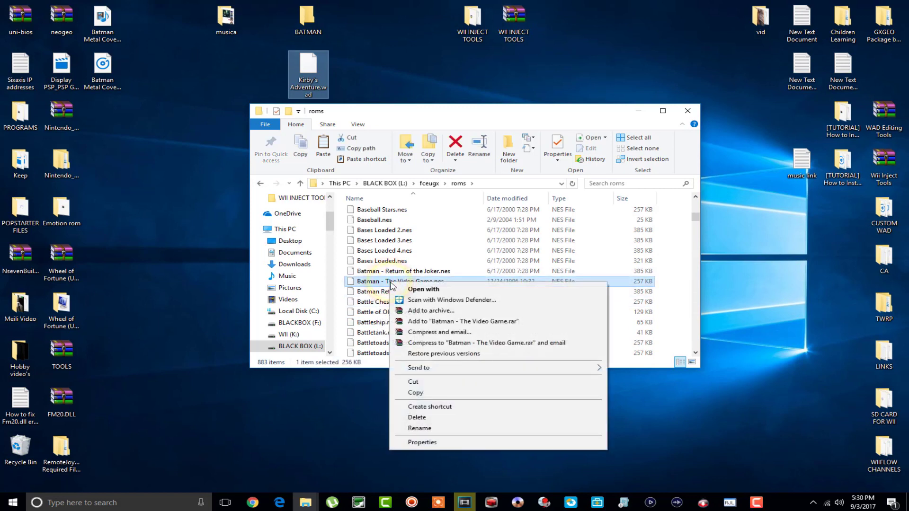
{"action": "left_click", "coordinate": [410, 393]}
{"action": "right_click", "coordinate": [358, 50]}
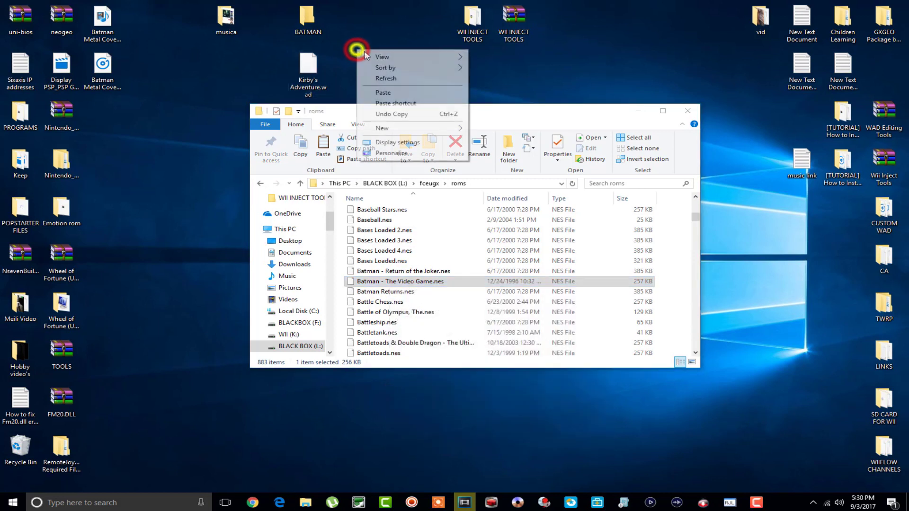
{"action": "left_click", "coordinate": [383, 92]}
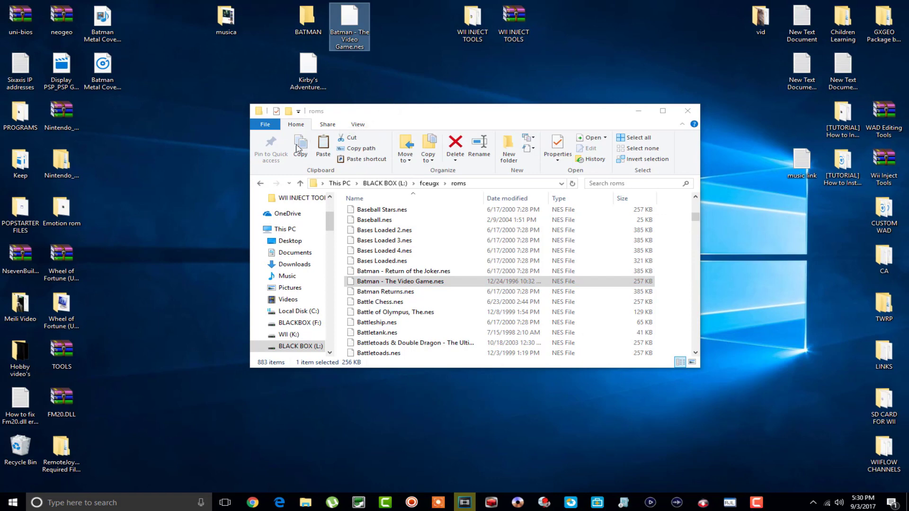
{"action": "left_click", "coordinate": [260, 183]}
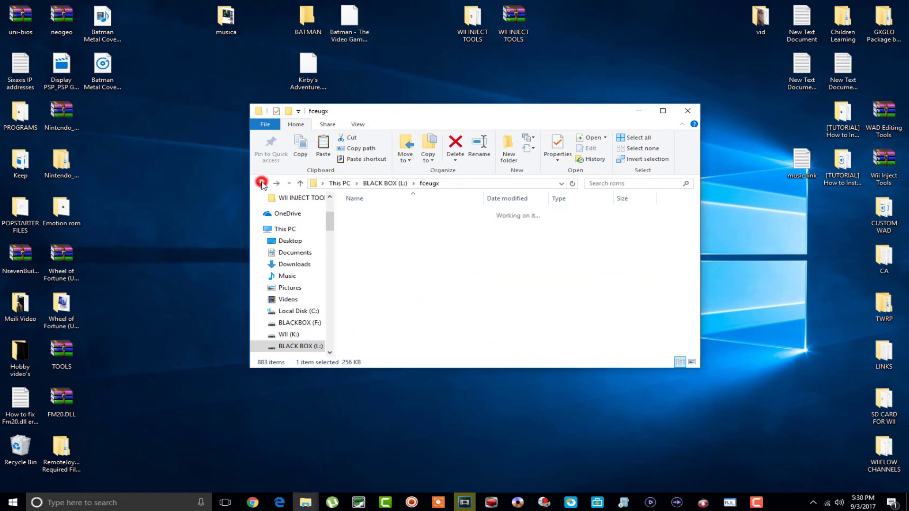
{"action": "left_click", "coordinate": [639, 112]}
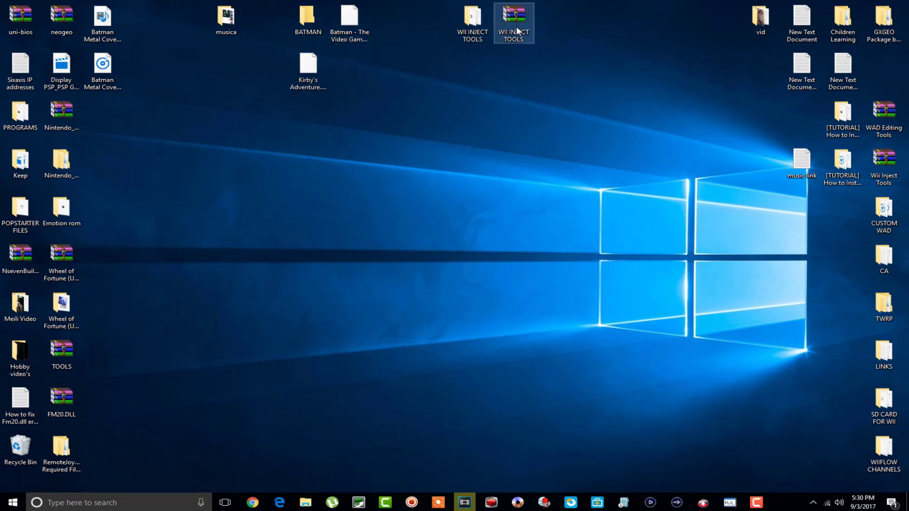
Step: Check the contents of the inject folder inside WII INJECT TOOLS and close the window
{"action": "double_click", "coordinate": [482, 21]}
{"action": "left_click_drag", "start_coordinate": [519, 148], "coordinate": [596, 131]}
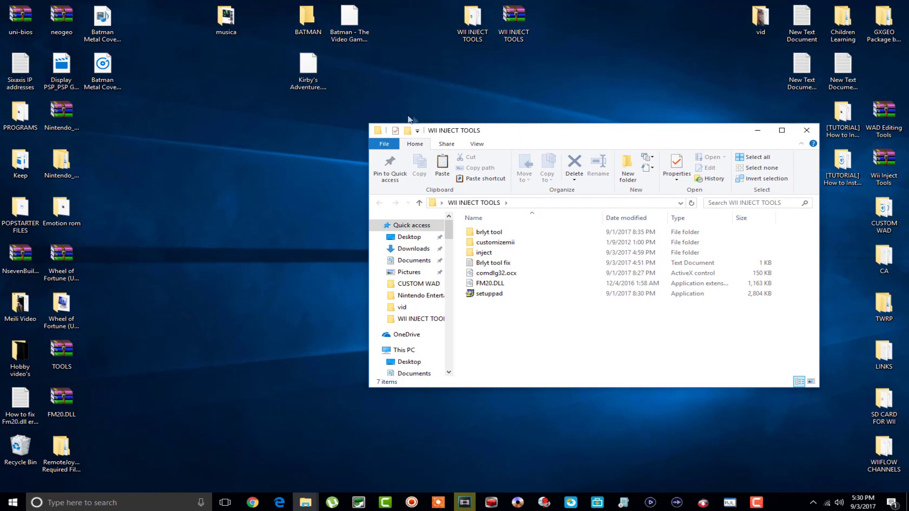
{"action": "double_click", "coordinate": [490, 253]}
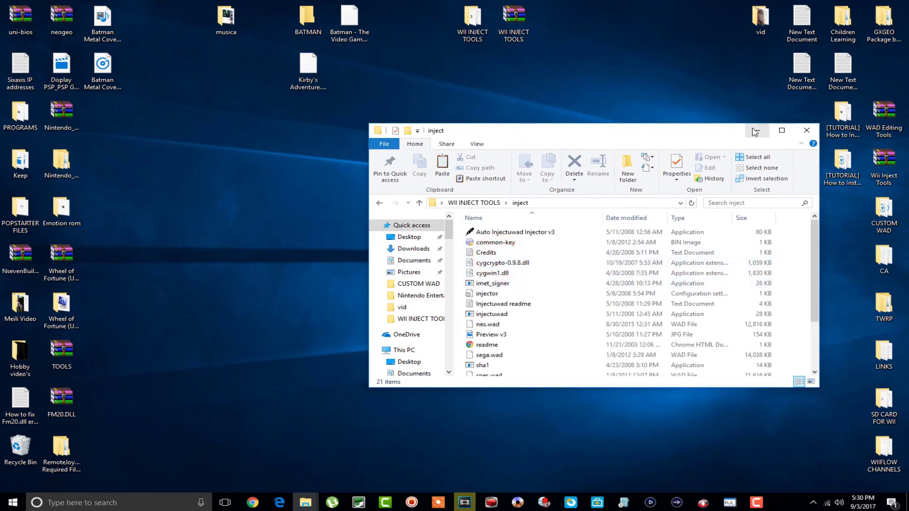
{"action": "left_click", "coordinate": [806, 131]}
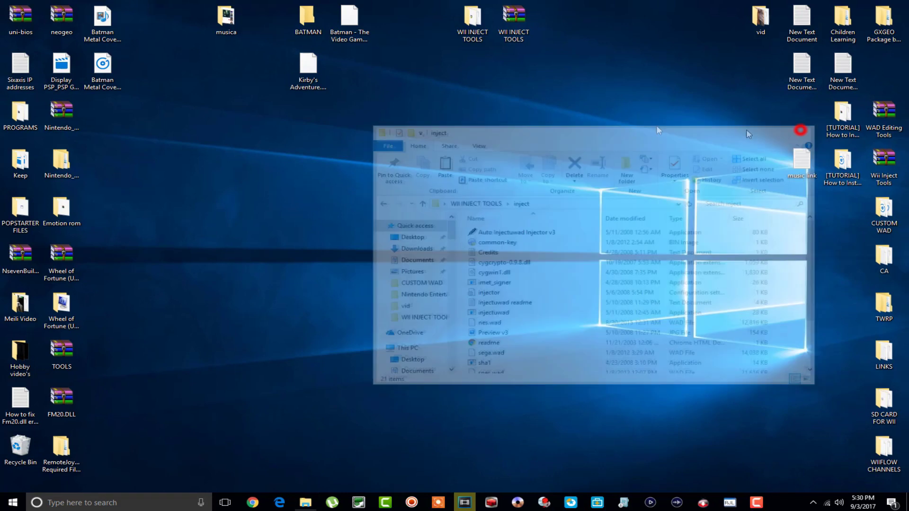
Step: Move Kirby's Adventure.wad and the Batman ROM from the desktop into the BATMAN folder, and rename the ROM Batman.nes
{"action": "left_click_drag", "start_coordinate": [306, 76], "coordinate": [313, 22]}
{"action": "double_click", "coordinate": [314, 22]}
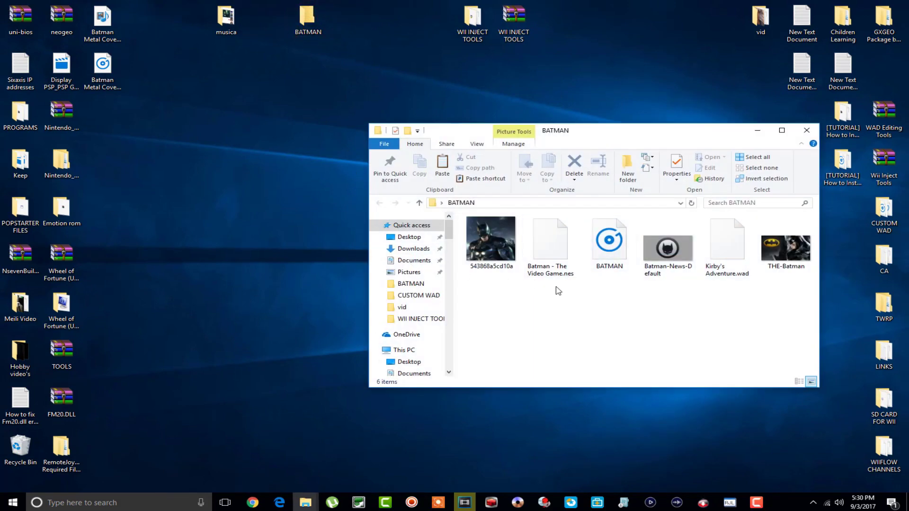
{"action": "right_click", "coordinate": [547, 258]}
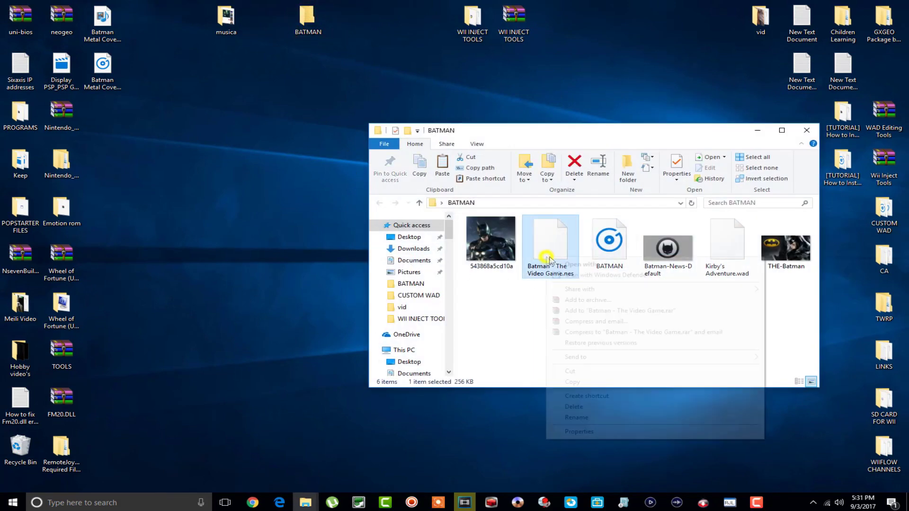
{"action": "left_click", "coordinate": [592, 419]}
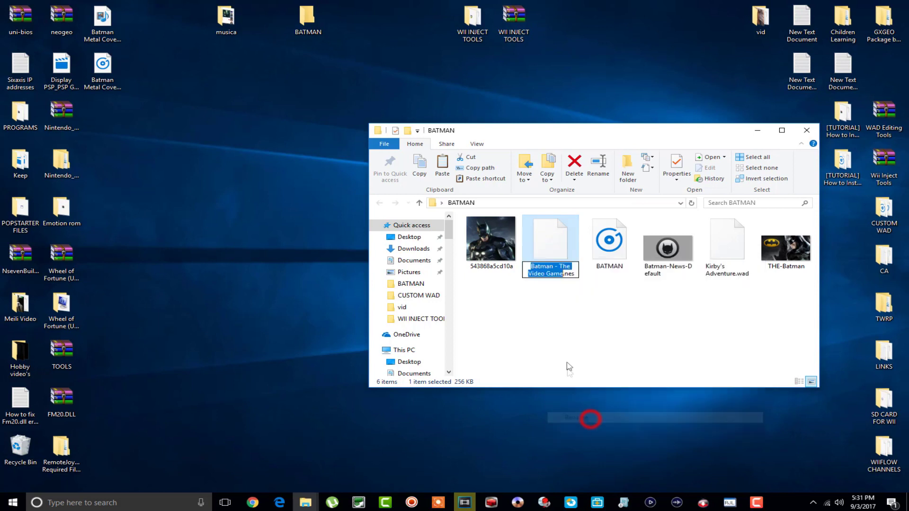
{"action": "left_click", "coordinate": [563, 274]}
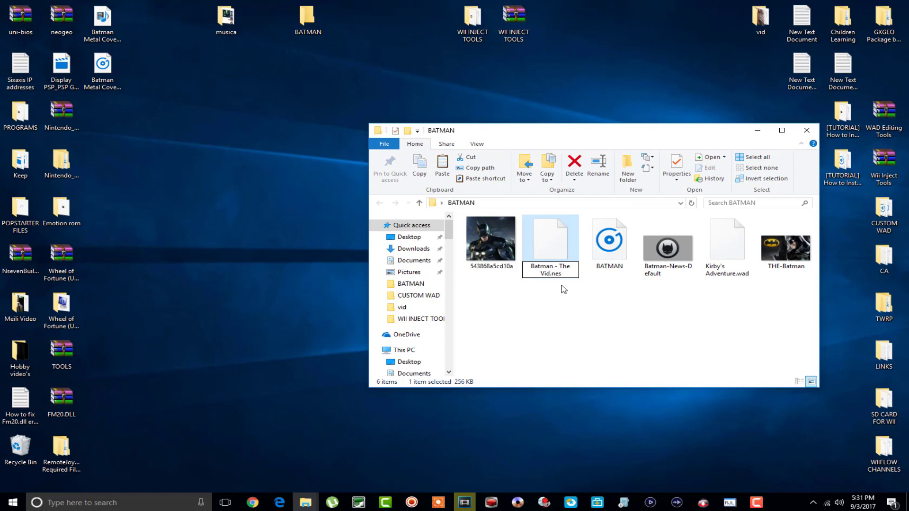
{"action": "key", "text": "BackSpace"}
{"action": "key", "text": "BackSpace"}
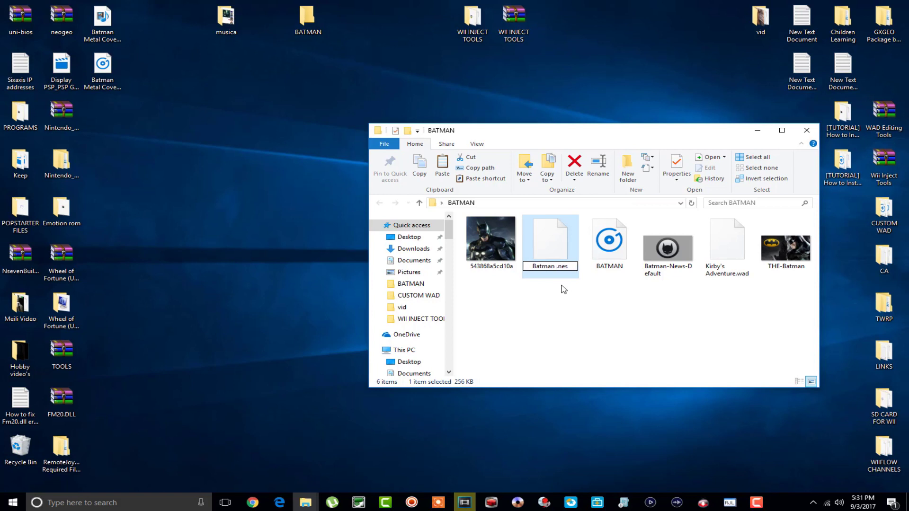
{"action": "left_click", "coordinate": [563, 288]}
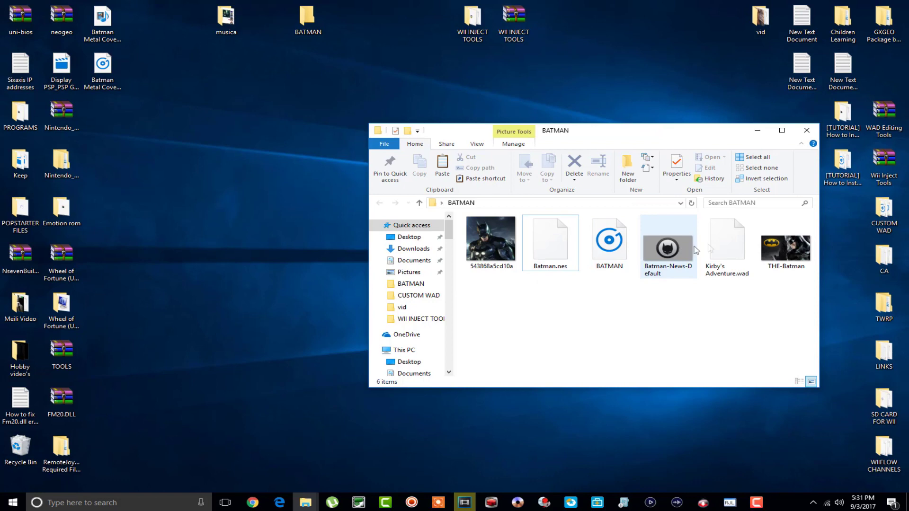
{"action": "left_click", "coordinate": [805, 131]}
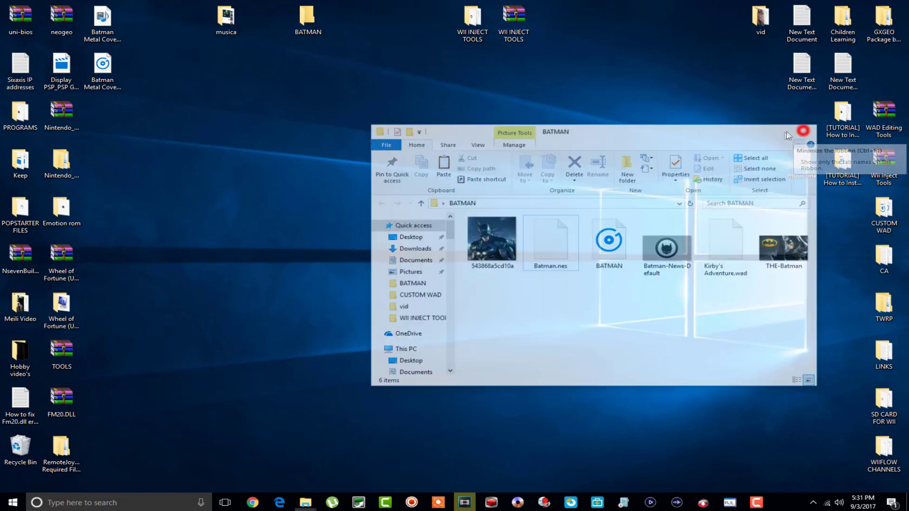
Step: Open the inject folder inside the desktop's WII INJECT TOOLS folder, with its window moved aside
{"action": "double_click", "coordinate": [474, 18]}
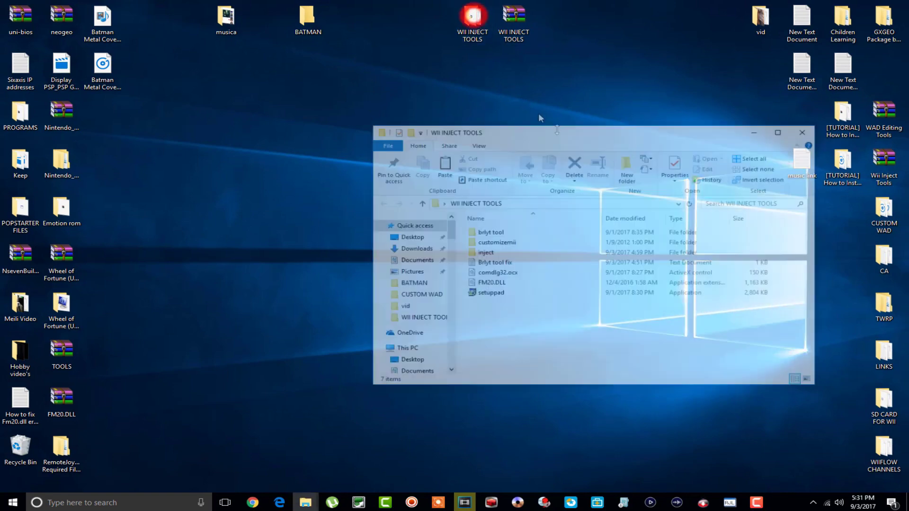
{"action": "left_click_drag", "start_coordinate": [563, 138], "coordinate": [625, 135]}
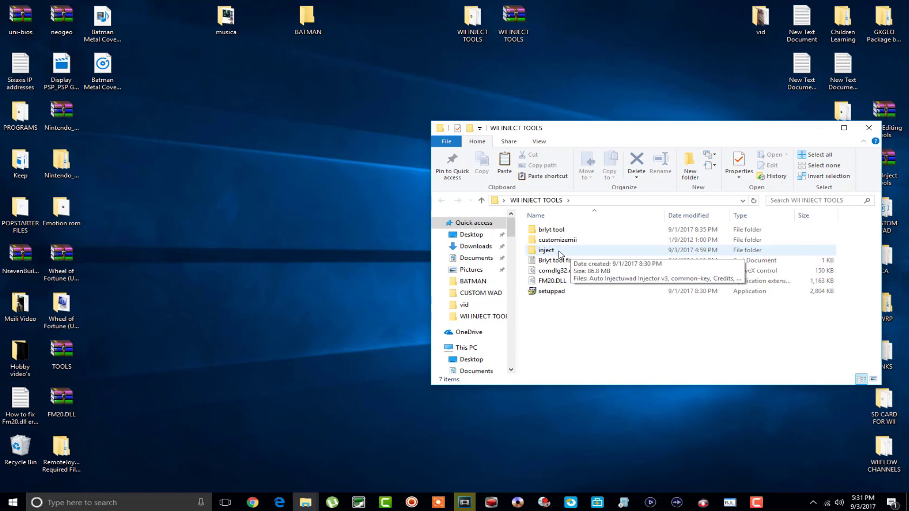
{"action": "double_click", "coordinate": [559, 253]}
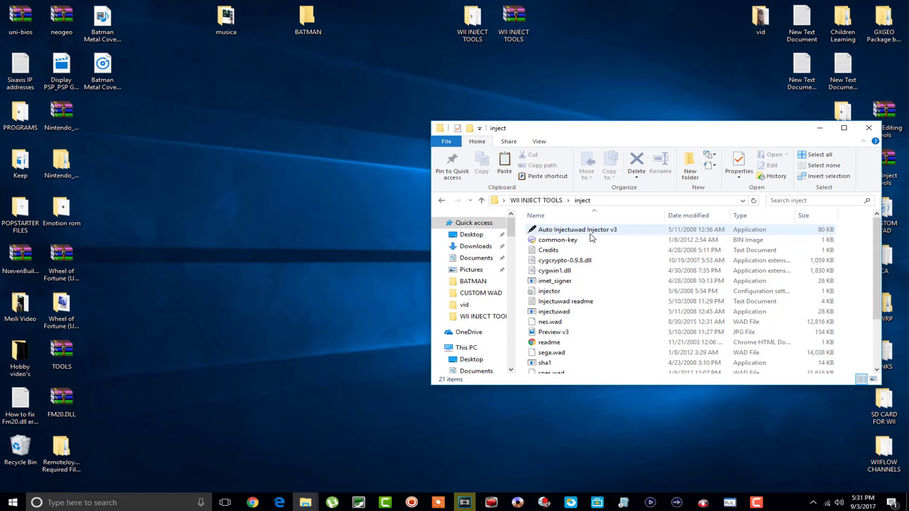
Step: Open the BATMAN folder from the desktop and place its window side by side with the inject folder window
{"action": "left_click_drag", "start_coordinate": [610, 132], "coordinate": [604, 98]}
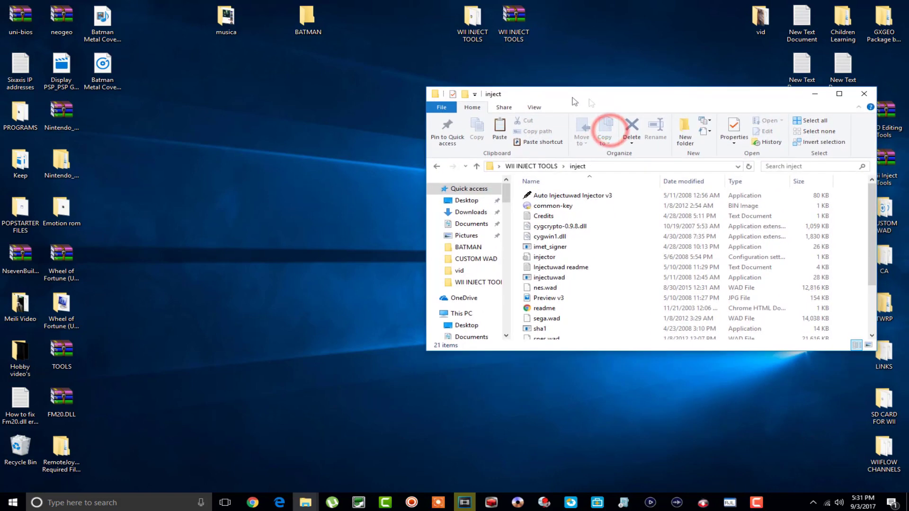
{"action": "double_click", "coordinate": [314, 18]}
{"action": "left_click_drag", "start_coordinate": [668, 112], "coordinate": [199, 103]}
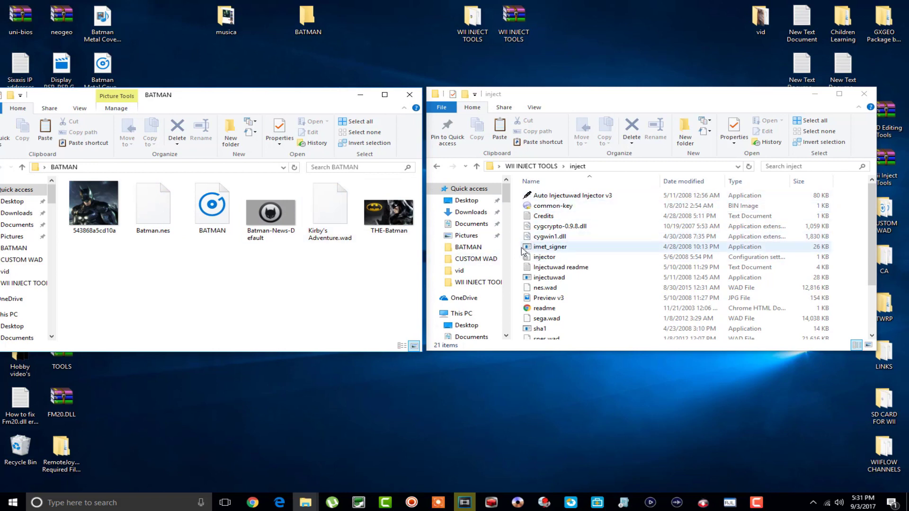
Step: Compare Kirby's Adventure.wad with the base WAD files in the inject folder, including nes.wad, sega.wad and snes.wad
{"action": "left_click", "coordinate": [331, 213]}
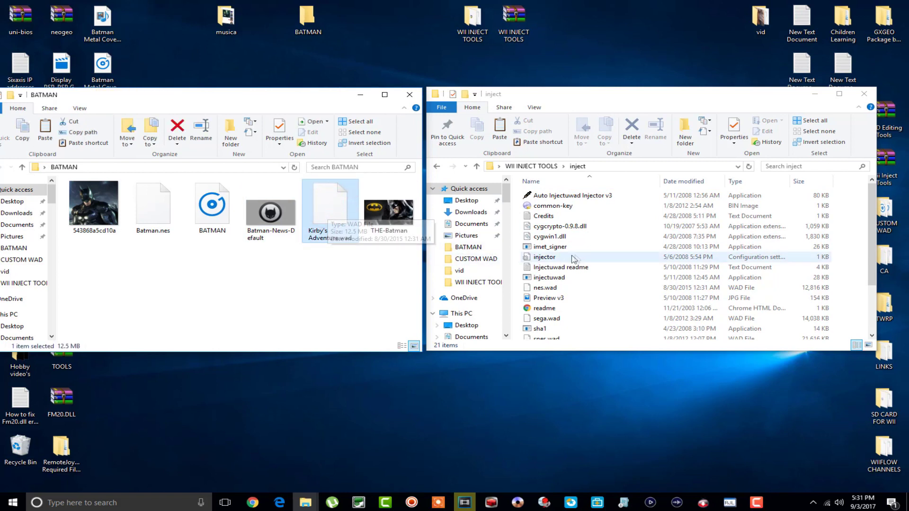
{"action": "scroll", "coordinate": [518, 264], "scroll_direction": "down", "scroll_amount": 3}
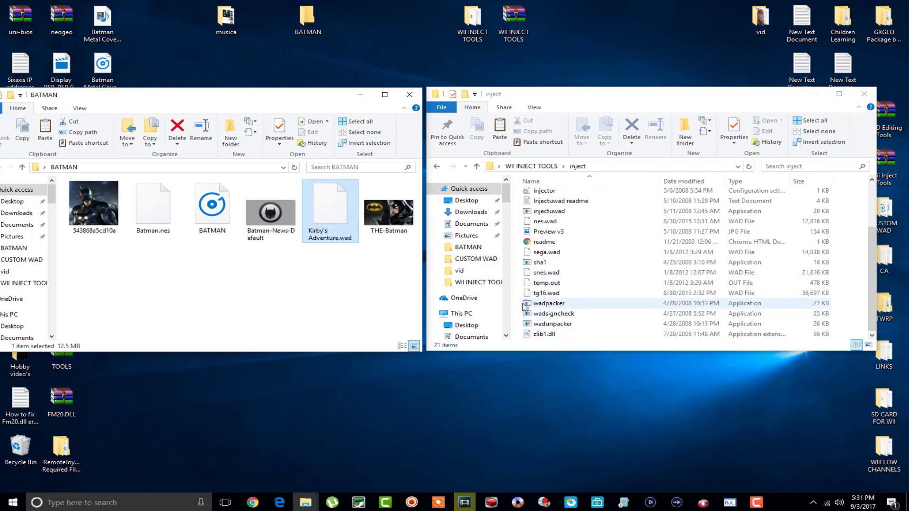
{"action": "left_click", "coordinate": [539, 224]}
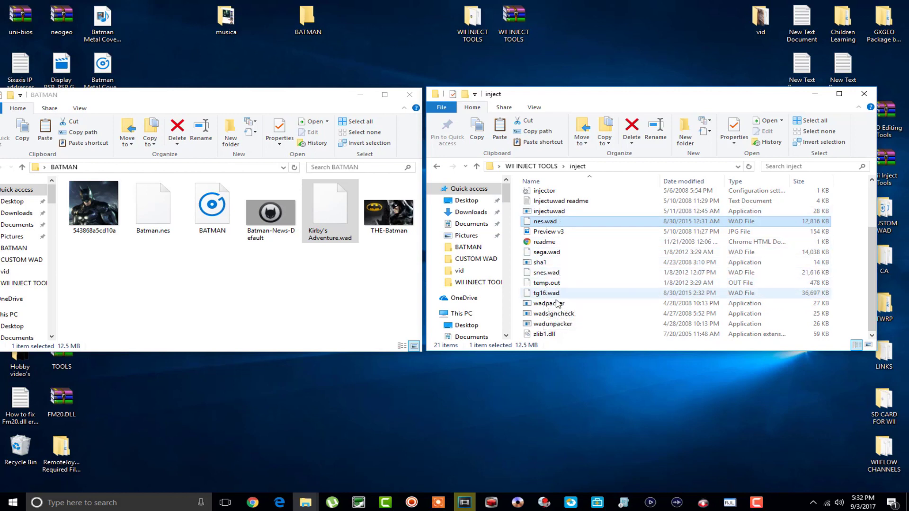
{"action": "scroll", "coordinate": [563, 332], "scroll_direction": "up", "scroll_amount": 1}
{"action": "left_click", "coordinate": [546, 276]}
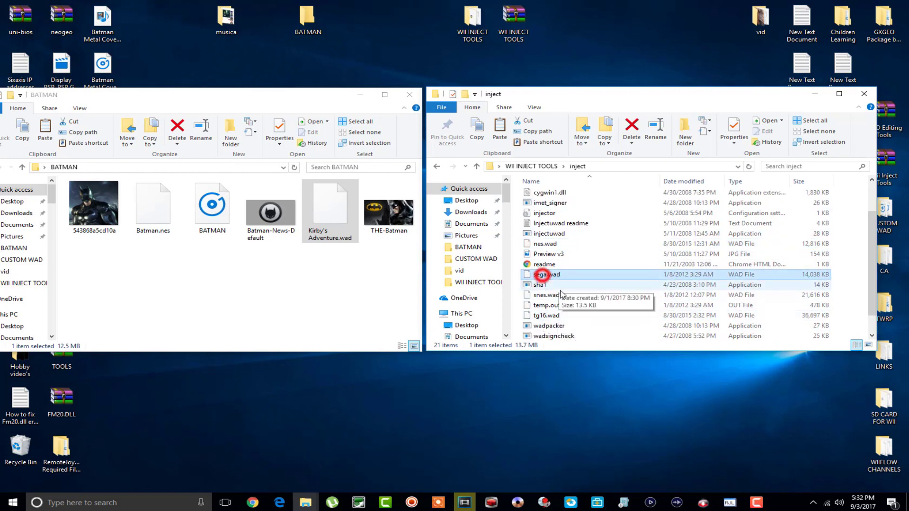
{"action": "left_click", "coordinate": [557, 295]}
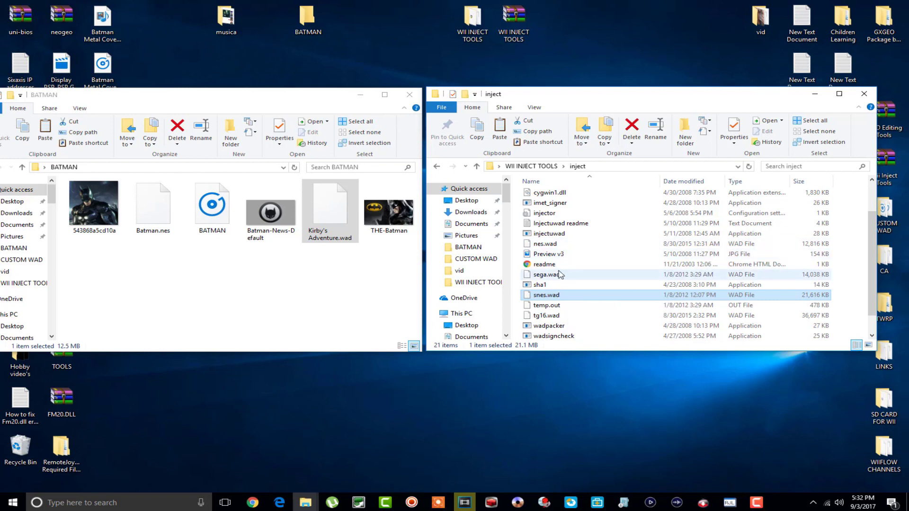
{"action": "left_click", "coordinate": [559, 276]}
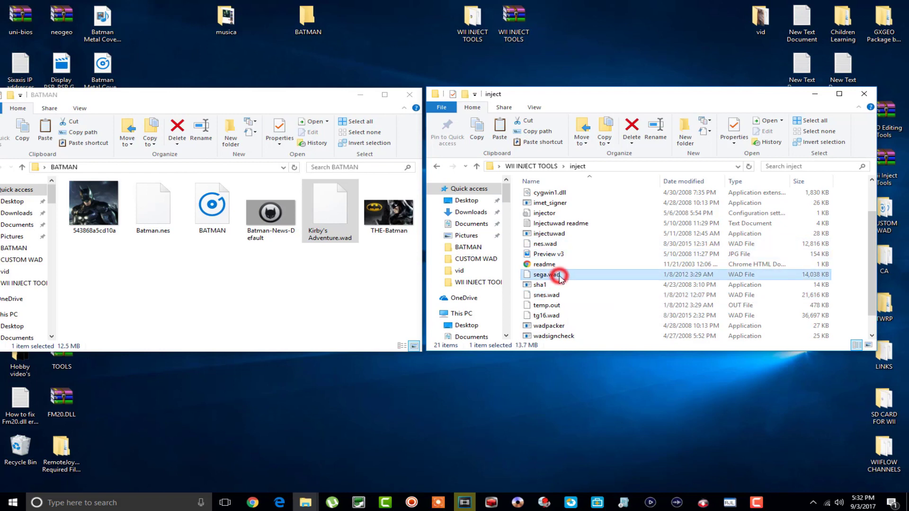
{"action": "left_click", "coordinate": [559, 297]}
{"action": "left_click", "coordinate": [557, 276]}
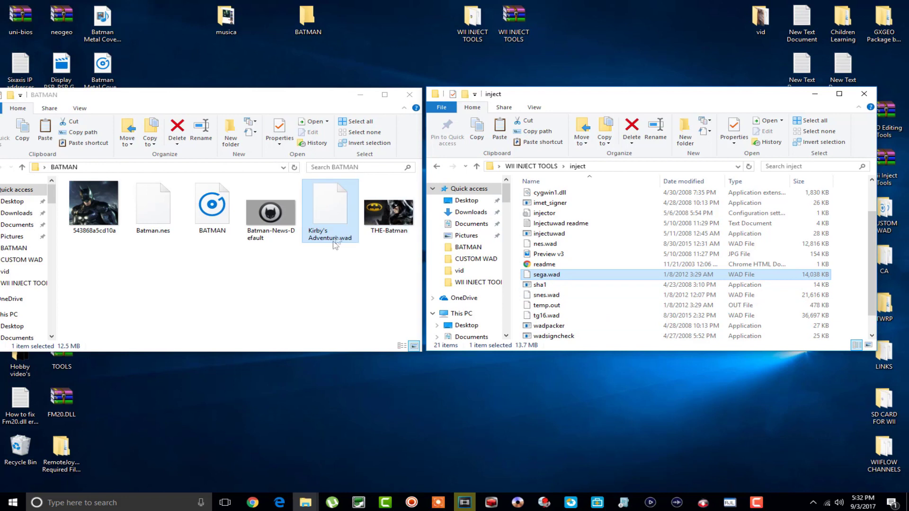
Step: Move Kirby's Adventure.wad and Batman.nes from the BATMAN folder into the inject folder and close the BATMAN window
{"action": "left_click_drag", "start_coordinate": [327, 245], "coordinate": [519, 244]}
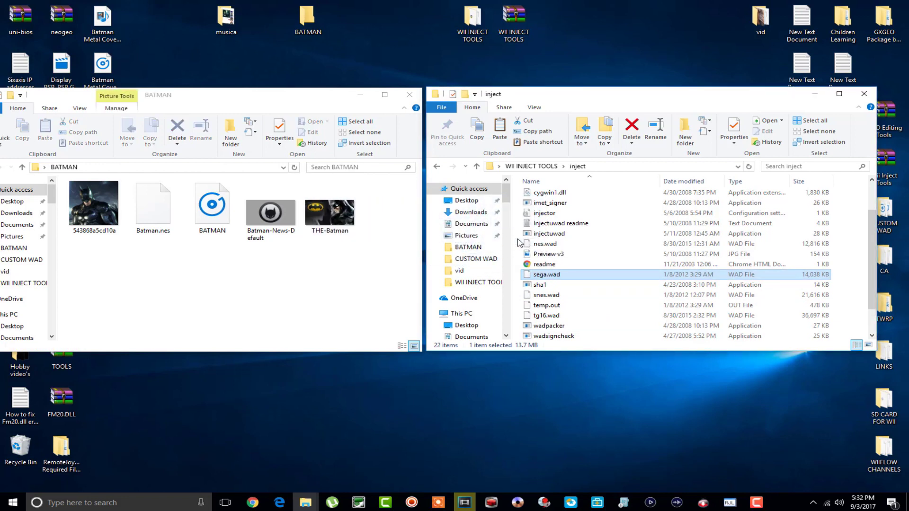
{"action": "left_click", "coordinate": [231, 261]}
{"action": "left_click_drag", "start_coordinate": [156, 217], "coordinate": [517, 243]}
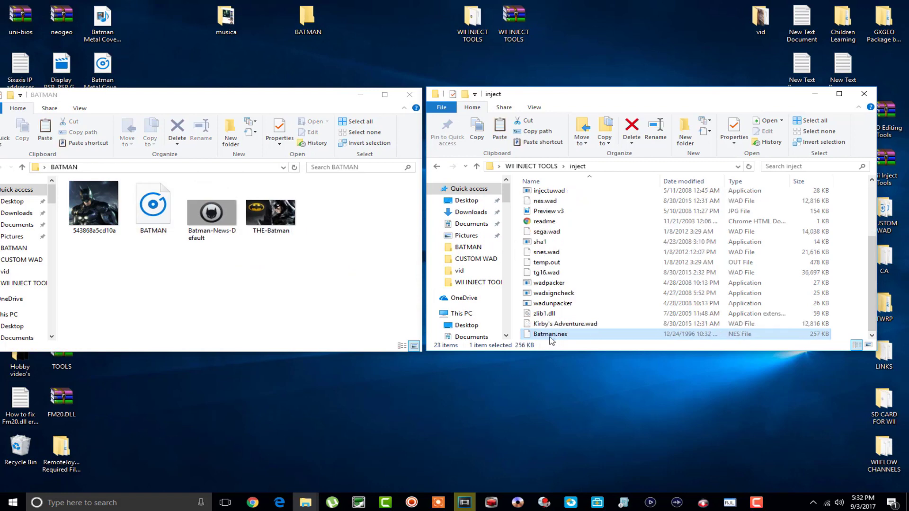
{"action": "left_click", "coordinate": [515, 218]}
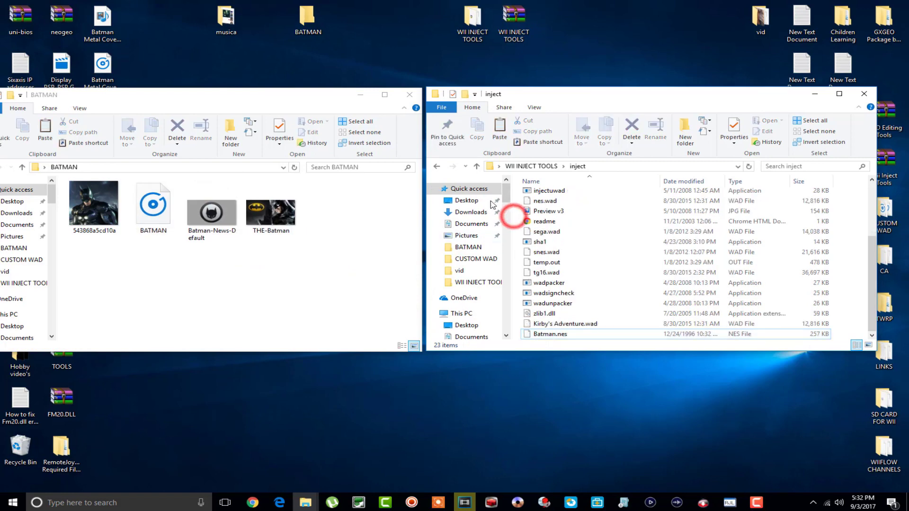
{"action": "scroll", "coordinate": [557, 230], "scroll_direction": "up", "scroll_amount": 3}
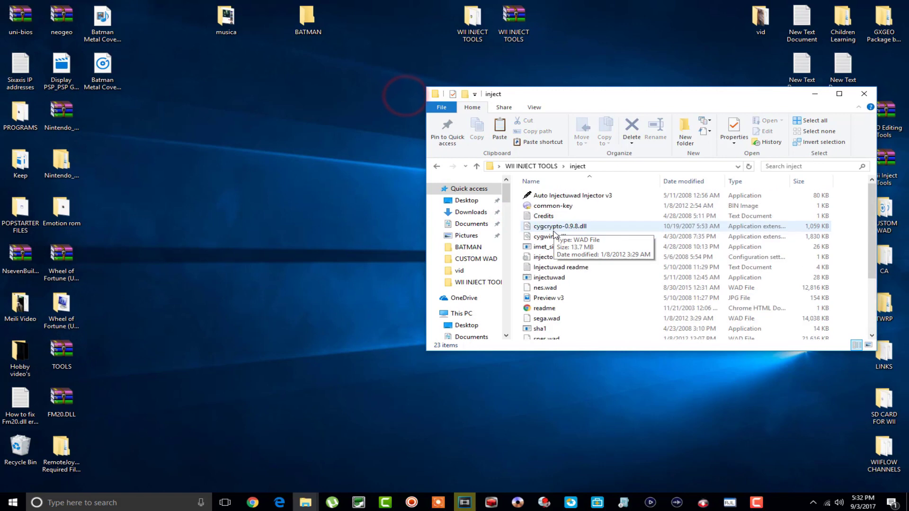
Step: Launch Auto Injectuwad Injector v3 from the inject folder and place its window beside the folder window
{"action": "right_click", "coordinate": [566, 197]}
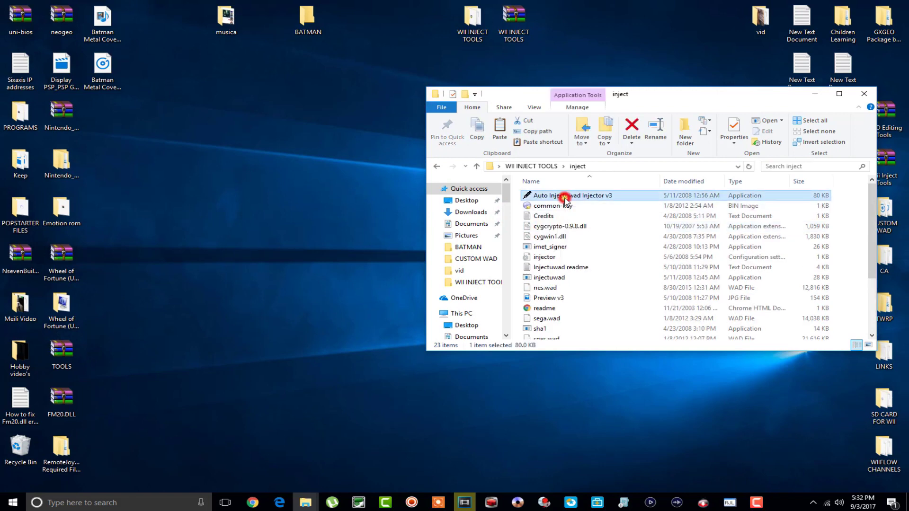
{"action": "left_click", "coordinate": [582, 215]}
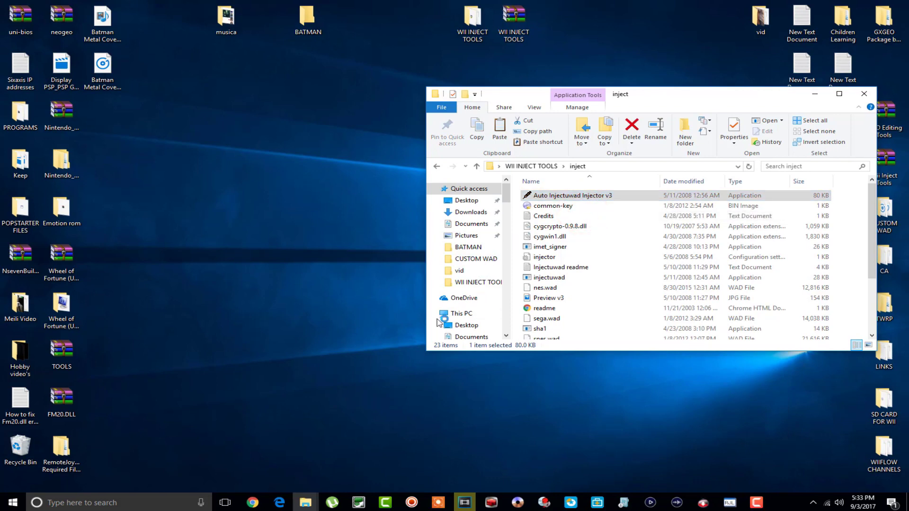
{"action": "left_click_drag", "start_coordinate": [190, 69], "coordinate": [285, 167]}
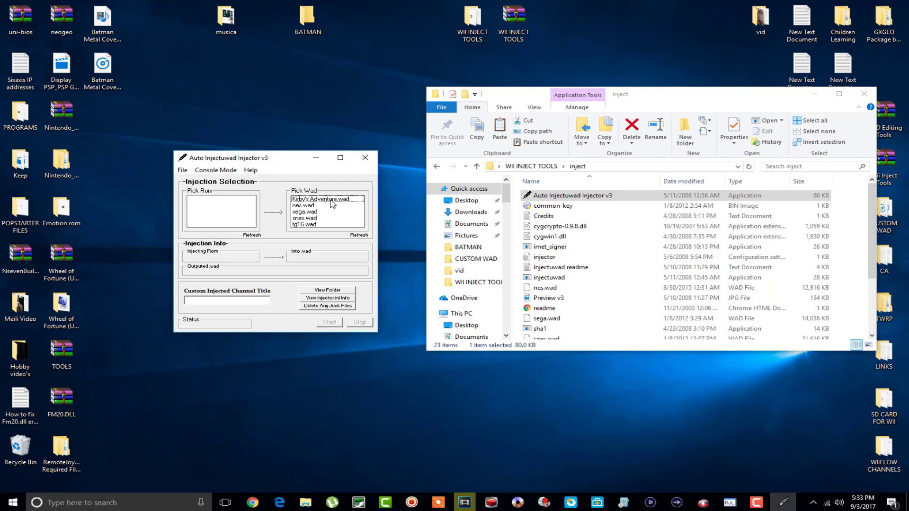
Step: Set the injector's console mode to NES, select Batman.nes and Kirby's Adventure.wad, and enter BATMAN as the custom channel title
{"action": "left_click", "coordinate": [216, 171]}
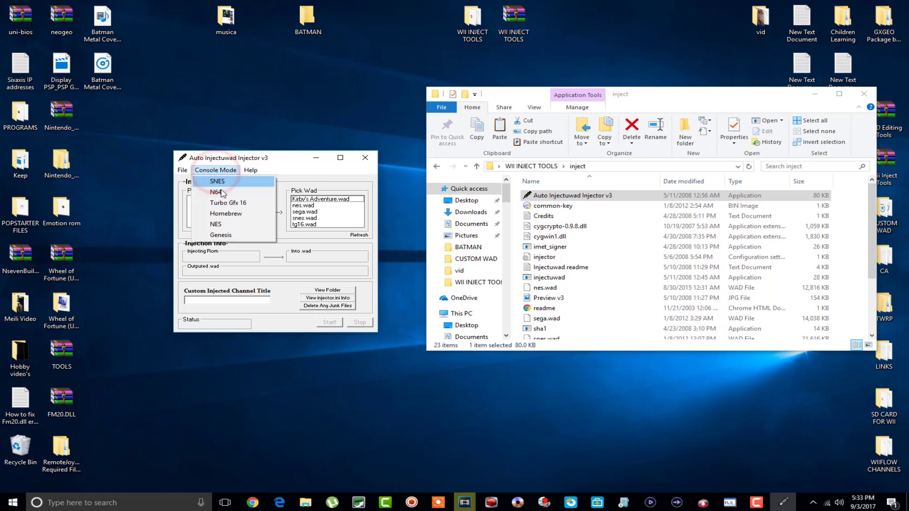
{"action": "left_click", "coordinate": [218, 225]}
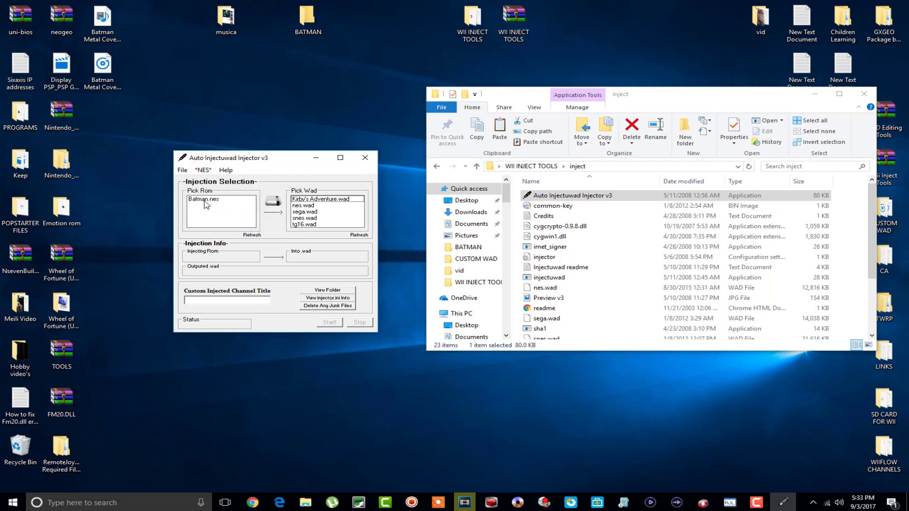
{"action": "left_click", "coordinate": [204, 201]}
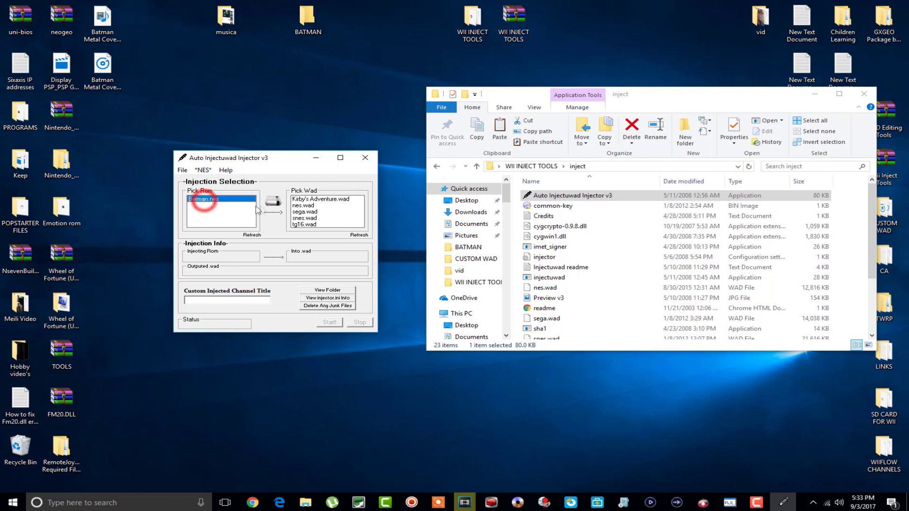
{"action": "left_click", "coordinate": [295, 200]}
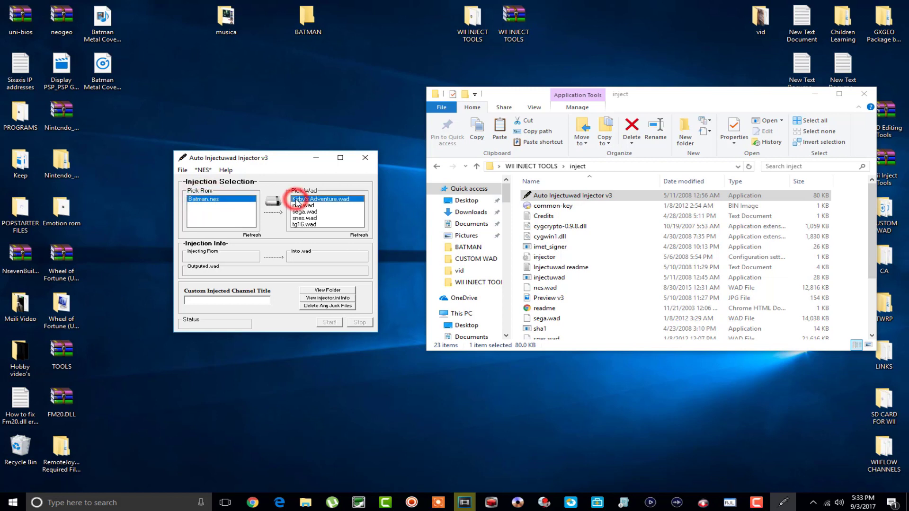
{"action": "left_click", "coordinate": [194, 304]}
{"action": "type", "text": "BATMAN"}
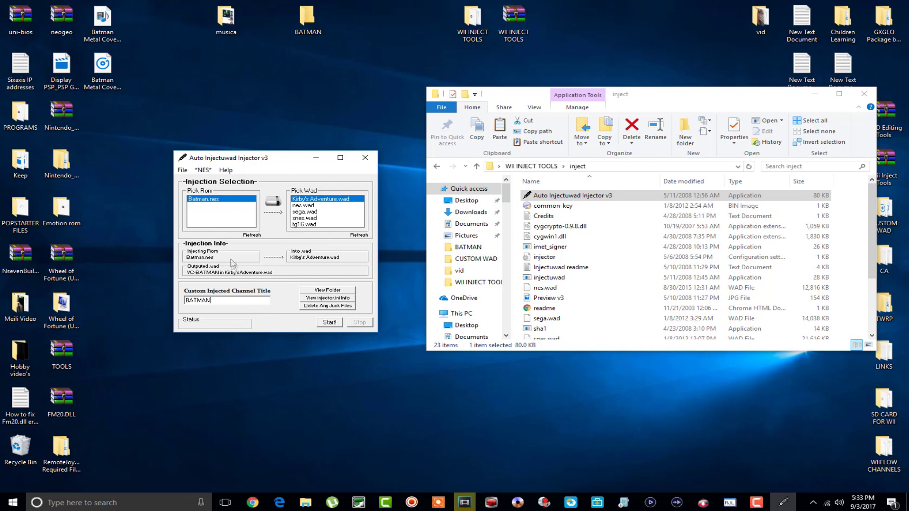
Step: Try to inject the Batman ROM into Kirby's Adventure.wad
{"action": "left_click", "coordinate": [328, 322]}
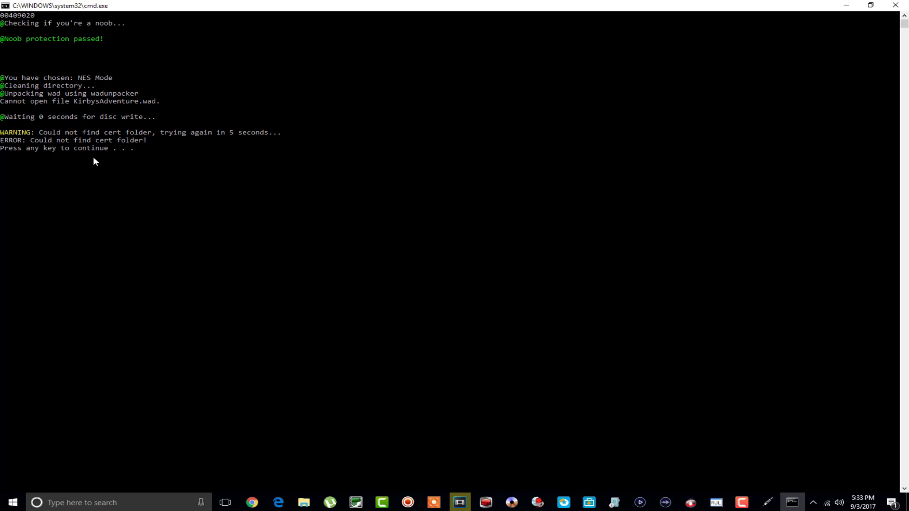
{"action": "key", "text": "Return"}
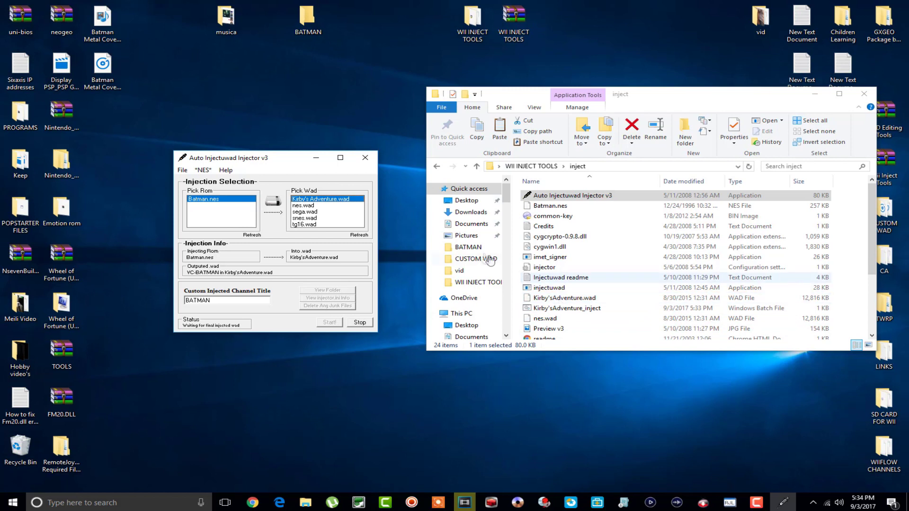
Step: Inject the Batman ROM using nes.wad as the base WAD, and close the injector
{"action": "left_click", "coordinate": [308, 207]}
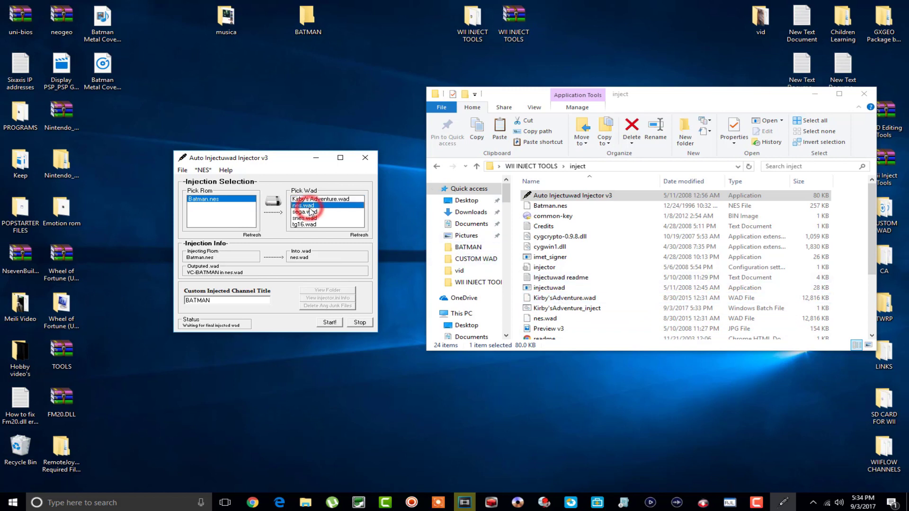
{"action": "left_click", "coordinate": [330, 323]}
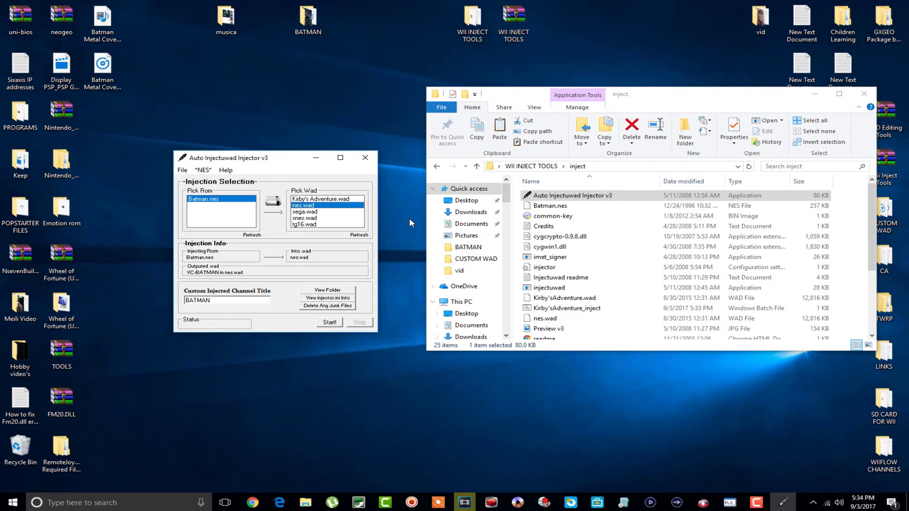
{"action": "left_click", "coordinate": [553, 297]}
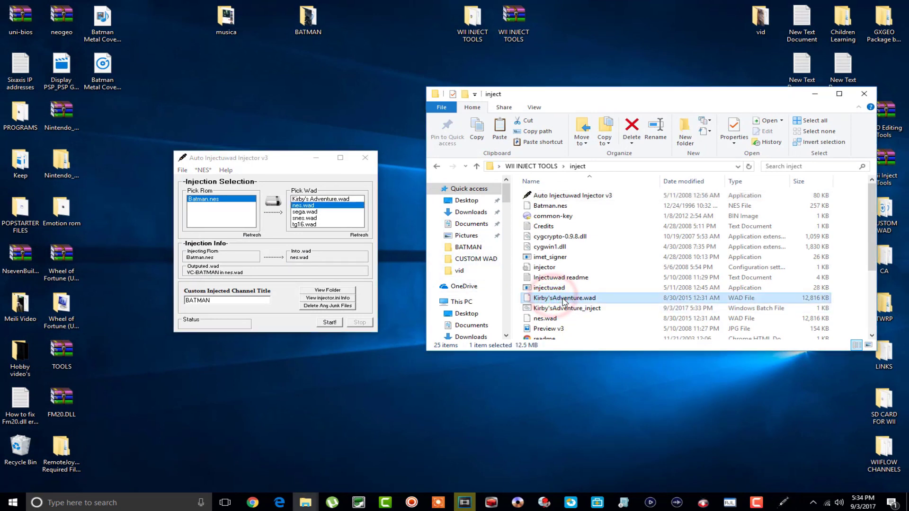
{"action": "left_click", "coordinate": [540, 320]}
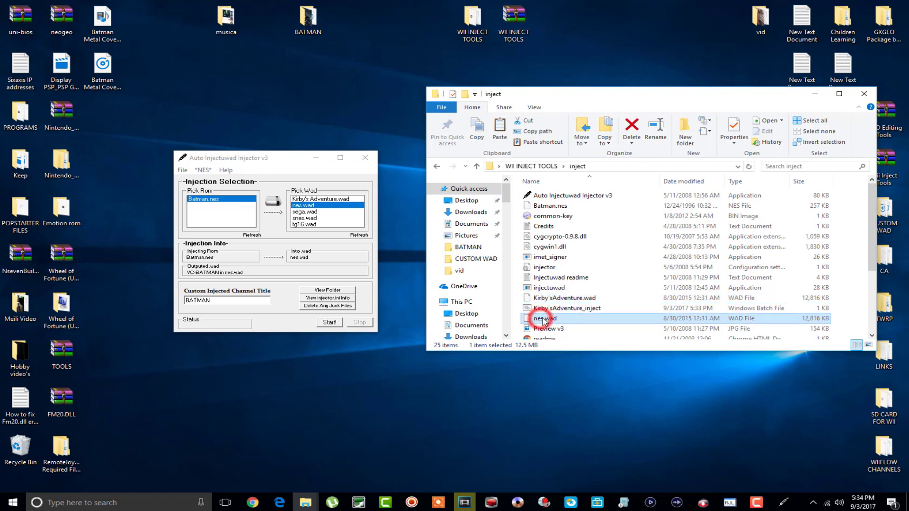
{"action": "left_click", "coordinate": [542, 300]}
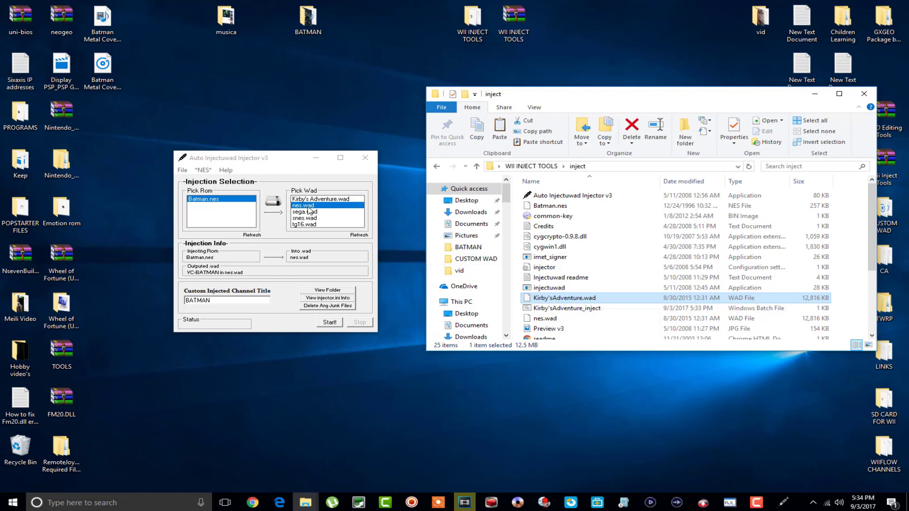
{"action": "left_click", "coordinate": [365, 161]}
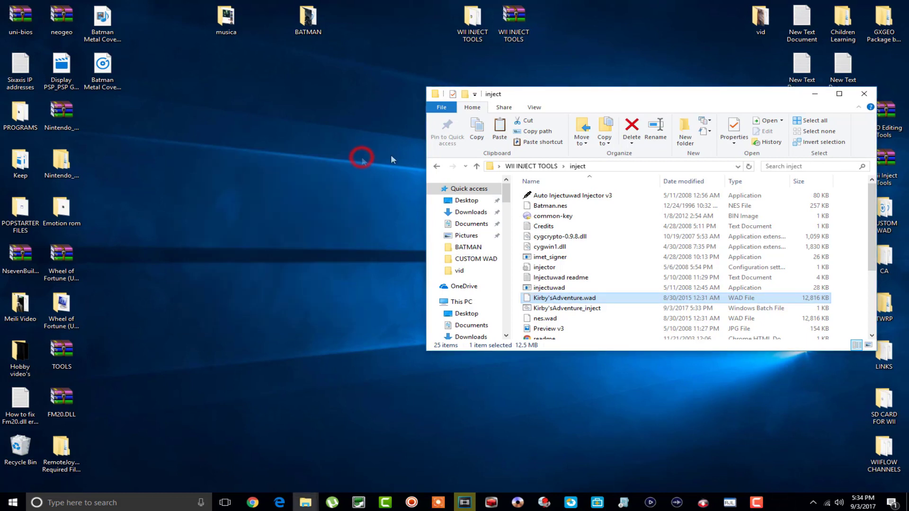
Step: Move VC-BATMAN in nes.wad from the inject folder to the desktop, and return to the WII INJECT TOOLS folder
{"action": "left_click", "coordinate": [436, 166]}
{"action": "left_click_drag", "start_coordinate": [621, 100], "coordinate": [606, 143]}
{"action": "double_click", "coordinate": [532, 255]}
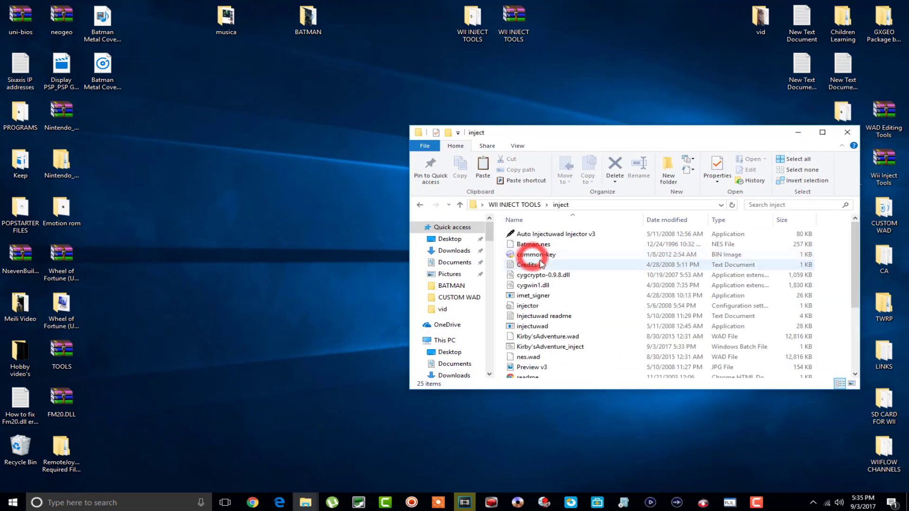
{"action": "scroll", "coordinate": [543, 265], "scroll_direction": "down", "scroll_amount": 4}
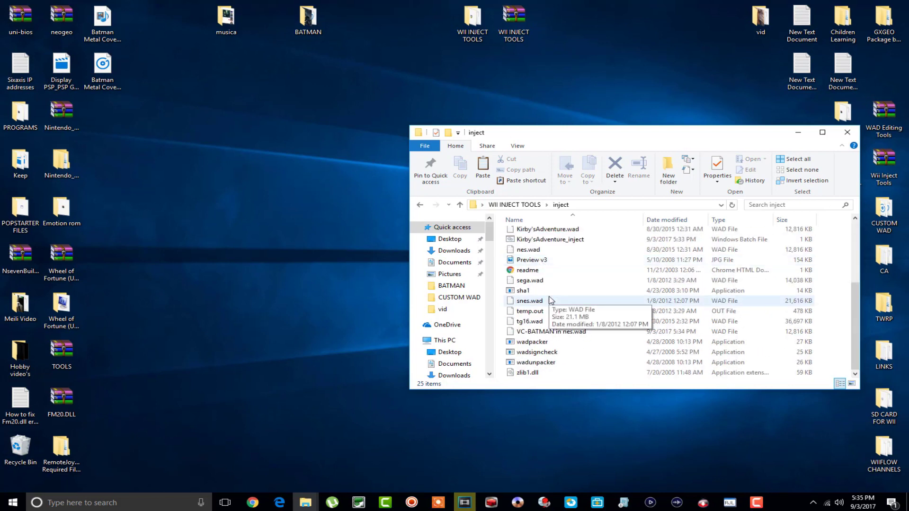
{"action": "left_click", "coordinate": [540, 332]}
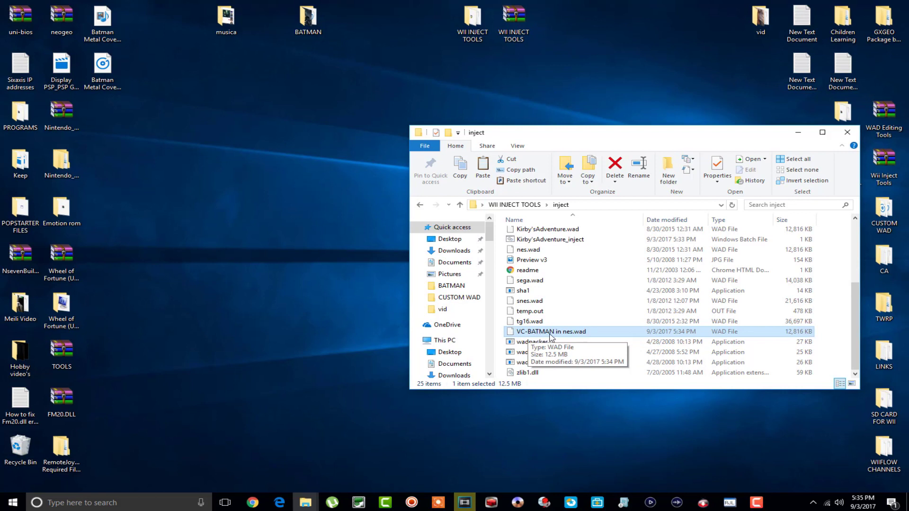
{"action": "left_click", "coordinate": [581, 333]}
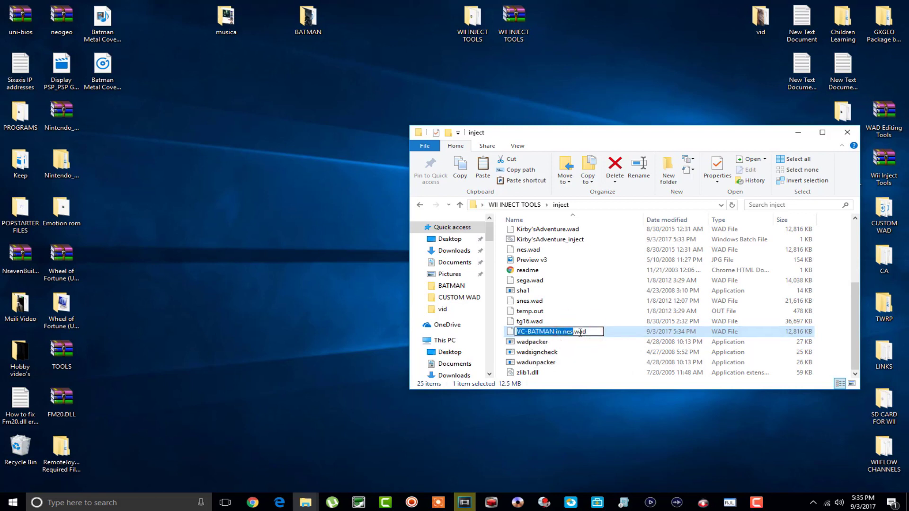
{"action": "left_click_drag", "start_coordinate": [600, 333], "coordinate": [351, 136]}
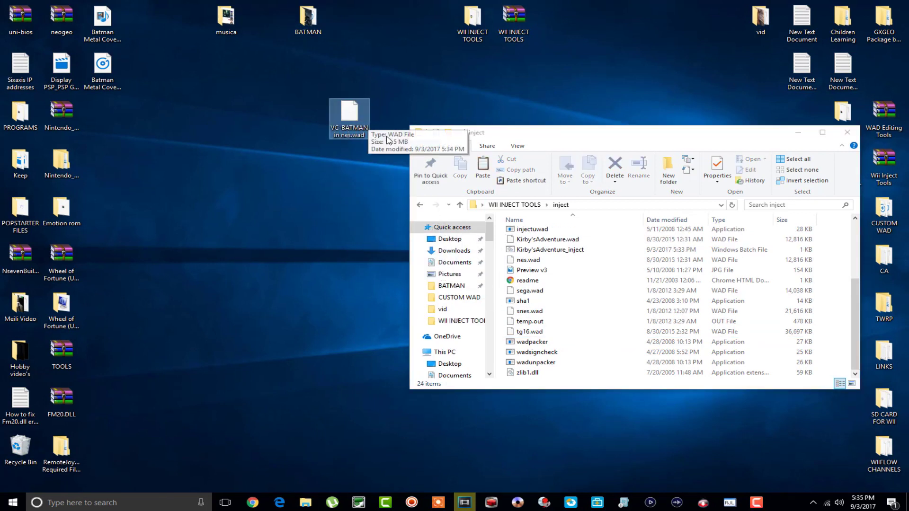
{"action": "left_click", "coordinate": [420, 206]}
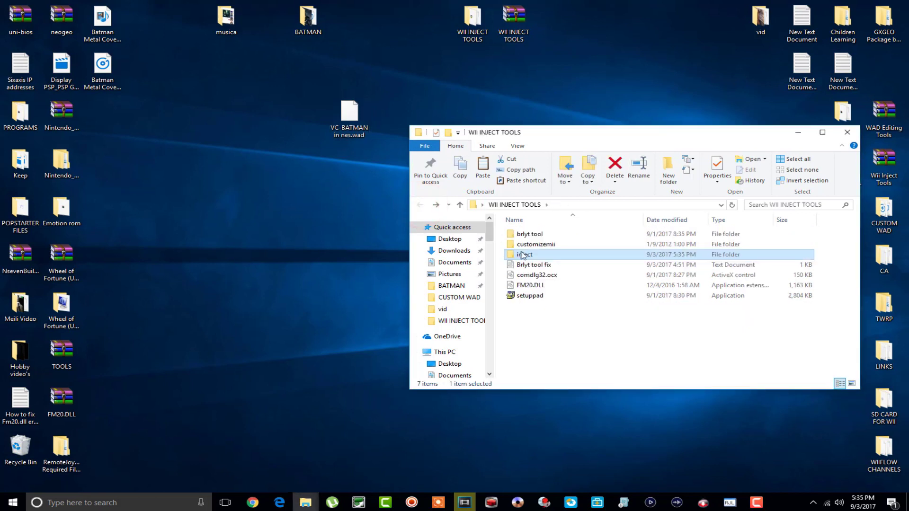
Step: Launch CustomizeMii from the customizemii folder and place its window beside the folder window
{"action": "mouse_move", "coordinate": [564, 249]}
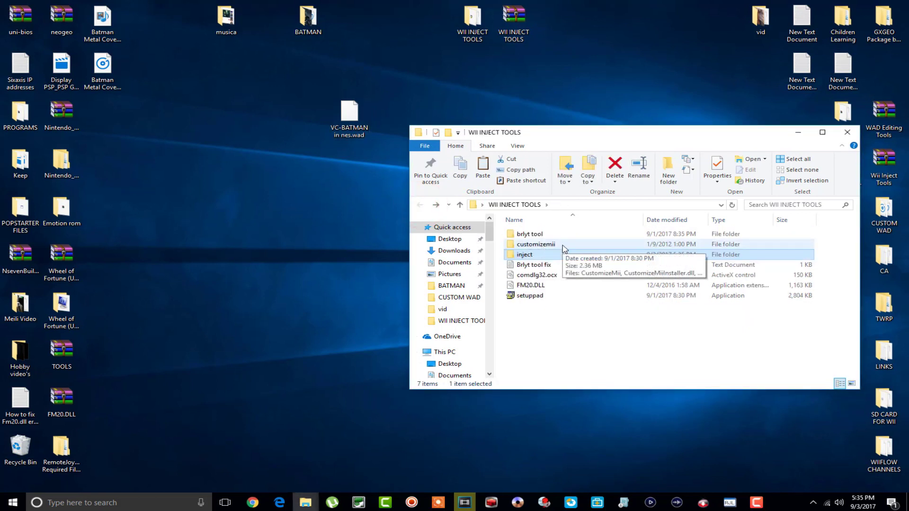
{"action": "double_click", "coordinate": [555, 244]}
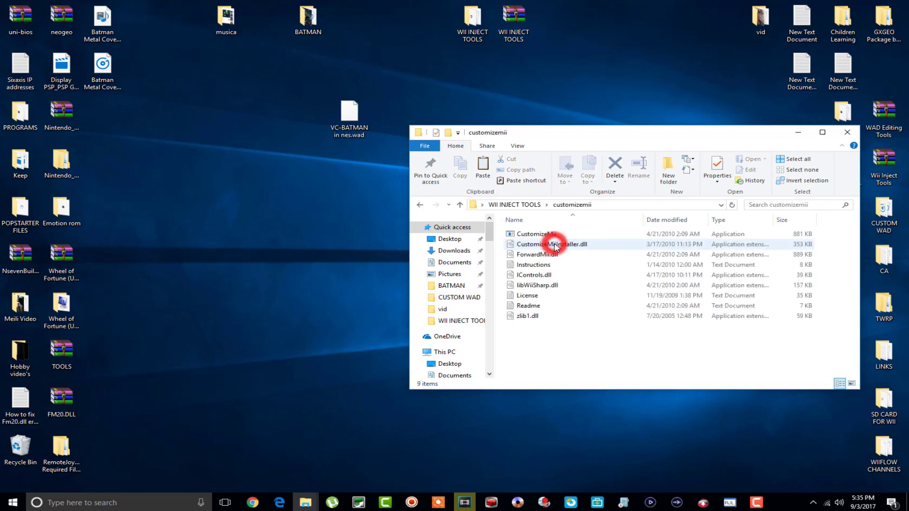
{"action": "left_click", "coordinate": [550, 235]}
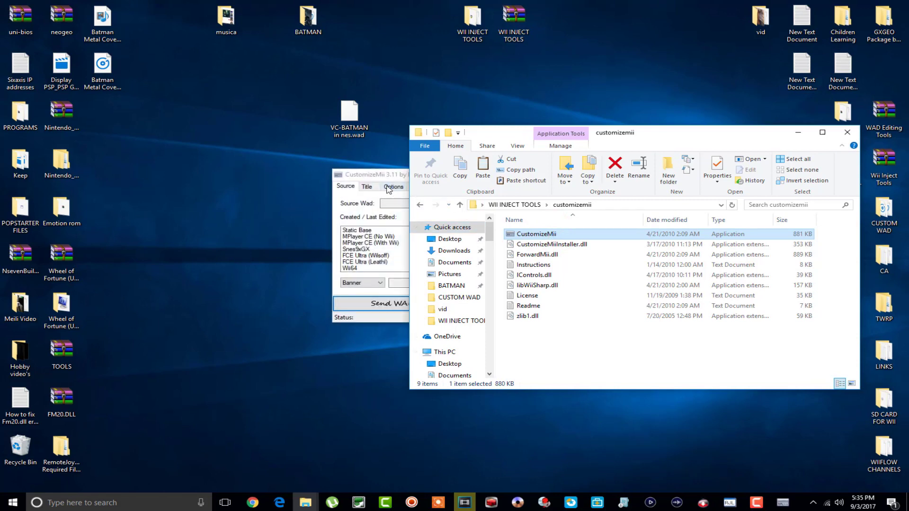
{"action": "left_click", "coordinate": [390, 179]}
{"action": "left_click_drag", "start_coordinate": [457, 174], "coordinate": [291, 169]}
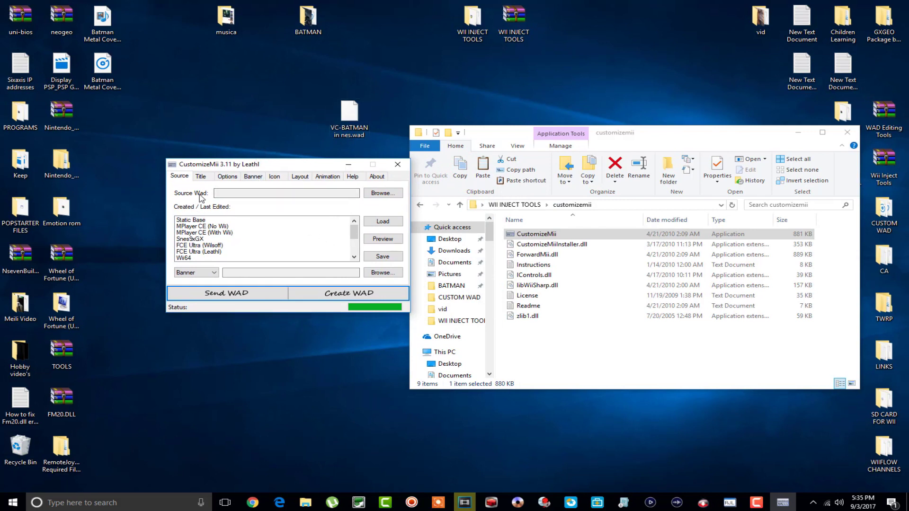
Step: Load VC-BATMAN in nes.wad from the desktop as the source WAD
{"action": "left_click", "coordinate": [348, 119]}
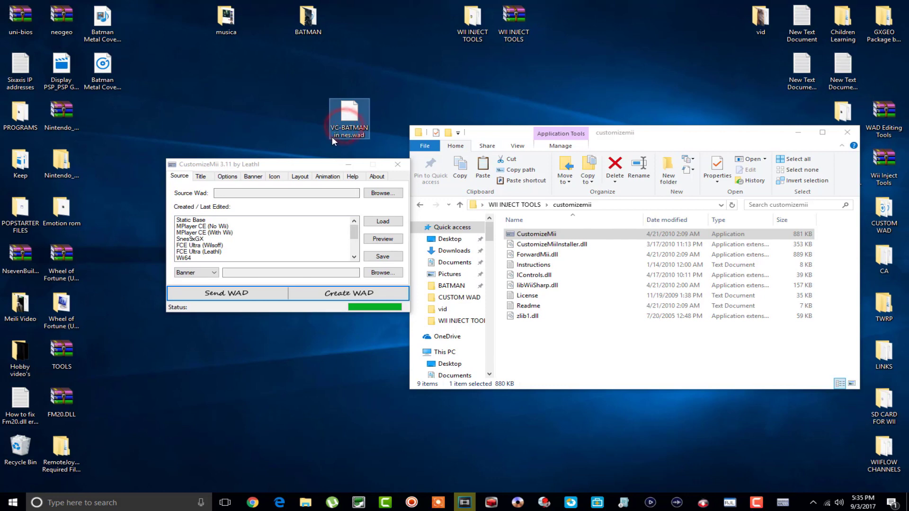
{"action": "left_click", "coordinate": [382, 189]}
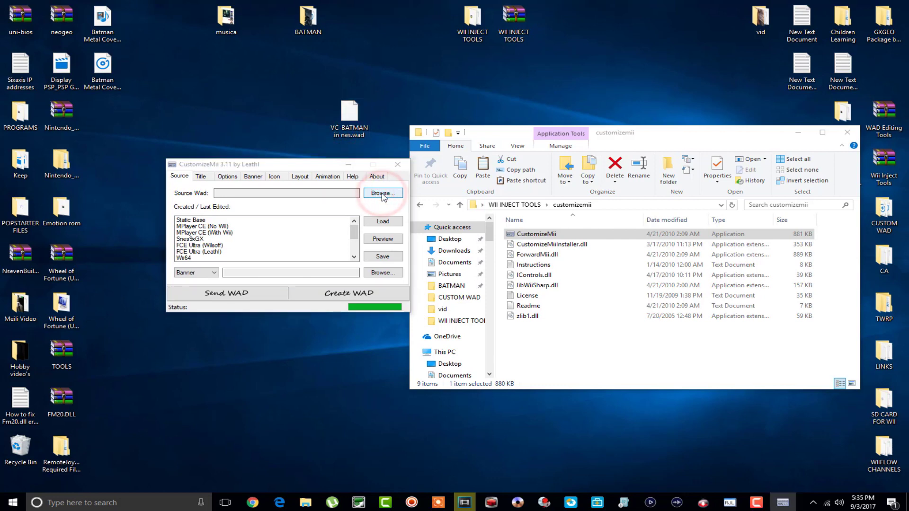
{"action": "left_click", "coordinate": [214, 267]}
{"action": "left_click", "coordinate": [296, 252]}
{"action": "scroll", "coordinate": [296, 251], "scroll_direction": "down", "scroll_amount": 5}
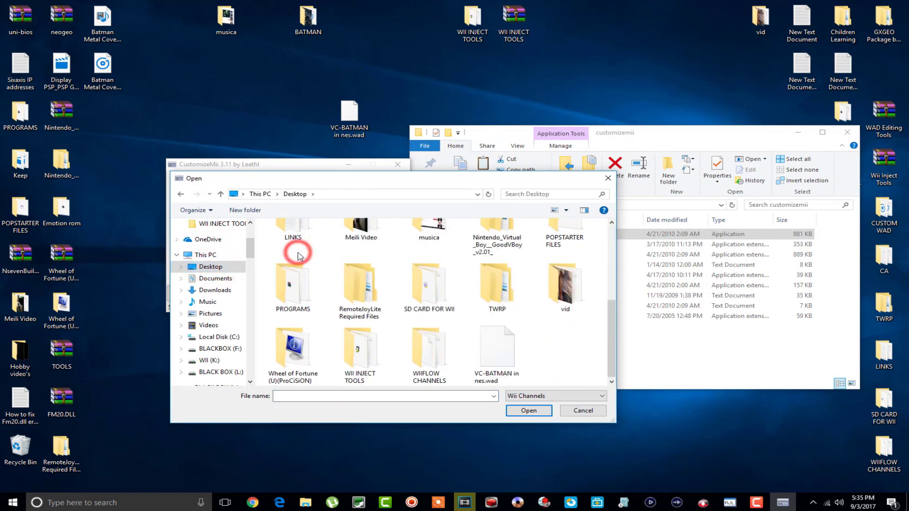
{"action": "left_click", "coordinate": [491, 348]}
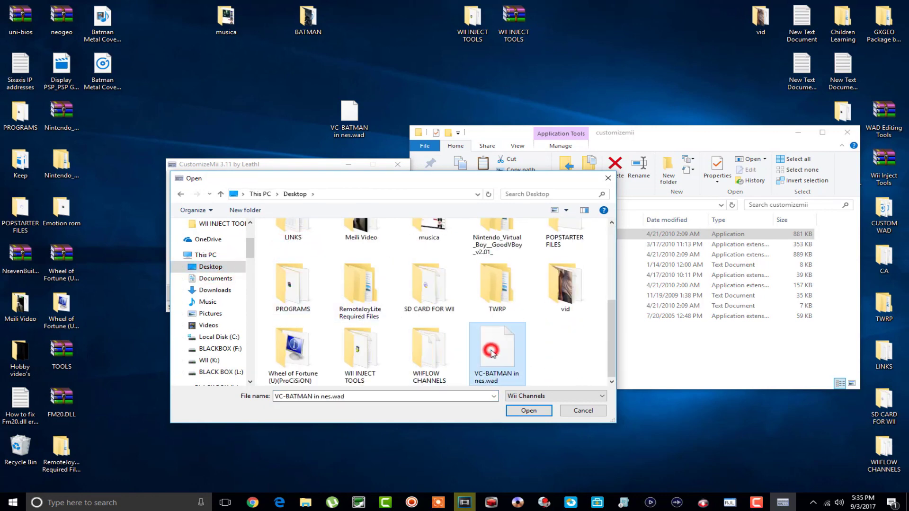
{"action": "left_click", "coordinate": [526, 410]}
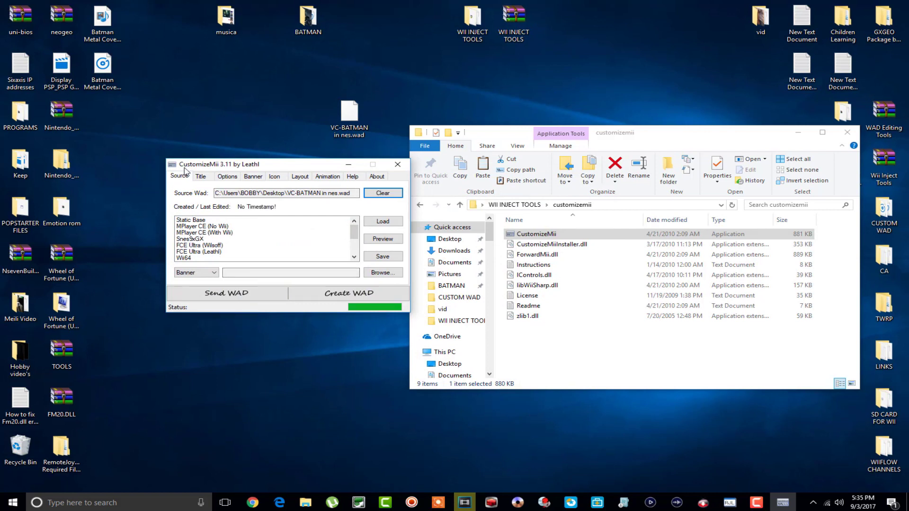
Step: Check the channel title for all languages, and set the Title ID to BATM
{"action": "left_click", "coordinate": [199, 177]}
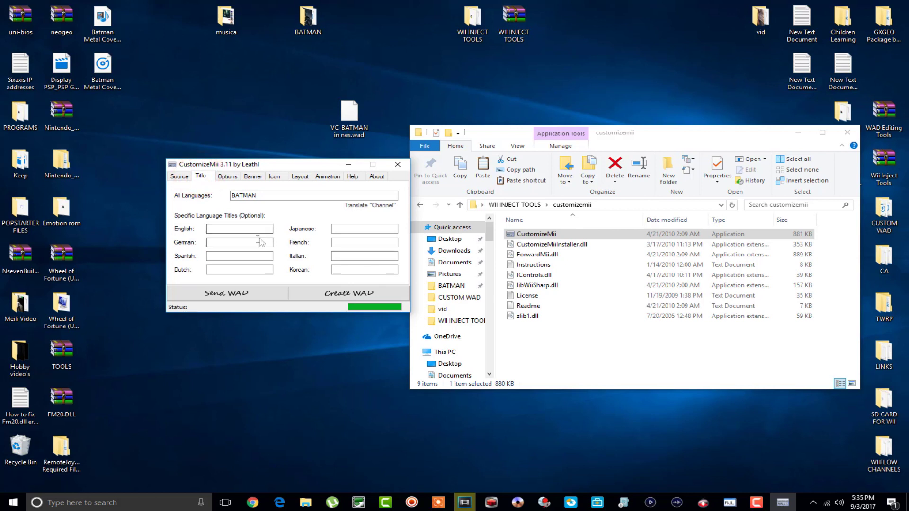
{"action": "double_click", "coordinate": [256, 195]}
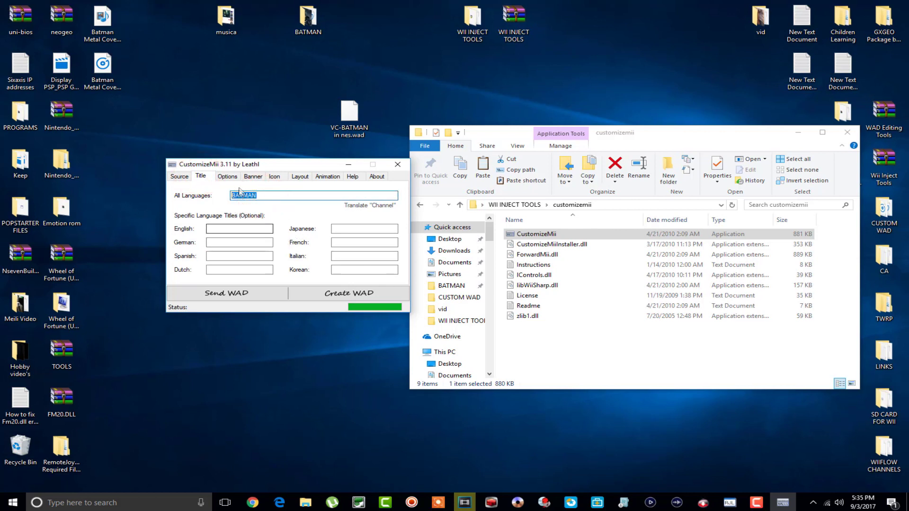
{"action": "left_click", "coordinate": [227, 176]}
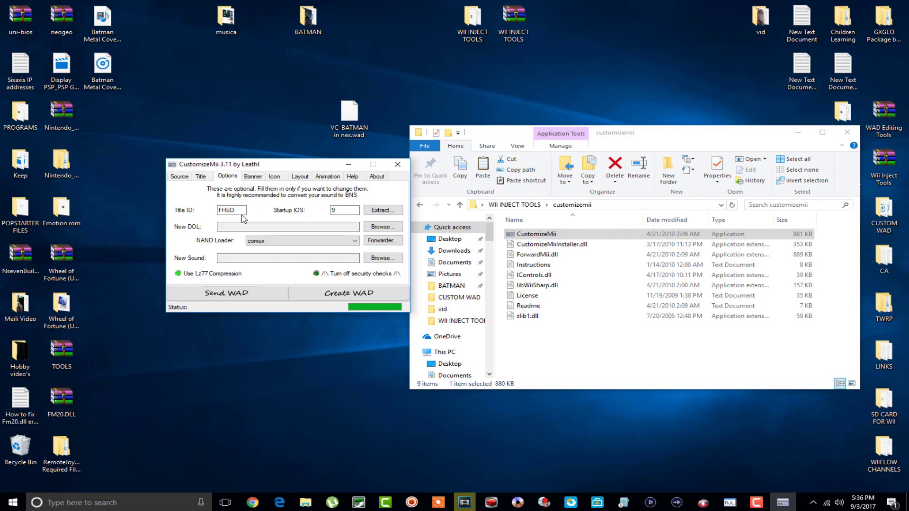
{"action": "left_click_drag", "start_coordinate": [238, 209], "coordinate": [214, 210]}
{"action": "type", "text": "BATM"}
{"action": "left_click", "coordinate": [218, 227]}
Step: Load BATMAN.wav from the desktop's BATMAN folder as the channel's new sound
{"action": "left_click", "coordinate": [377, 259]}
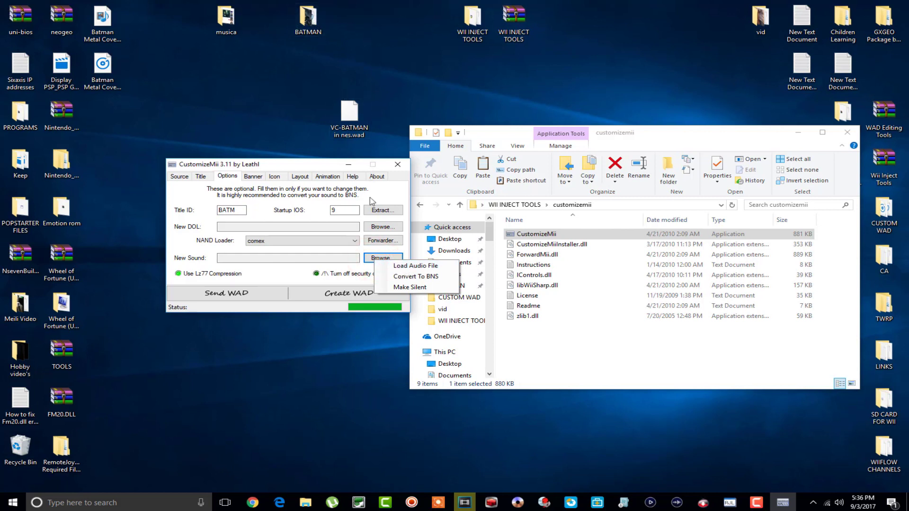
{"action": "left_click", "coordinate": [397, 267]}
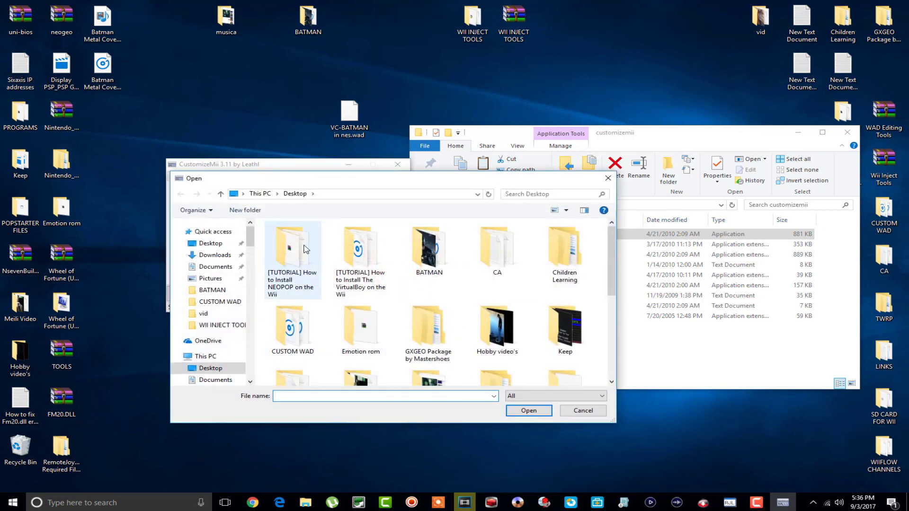
{"action": "double_click", "coordinate": [444, 242]}
{"action": "double_click", "coordinate": [314, 241]}
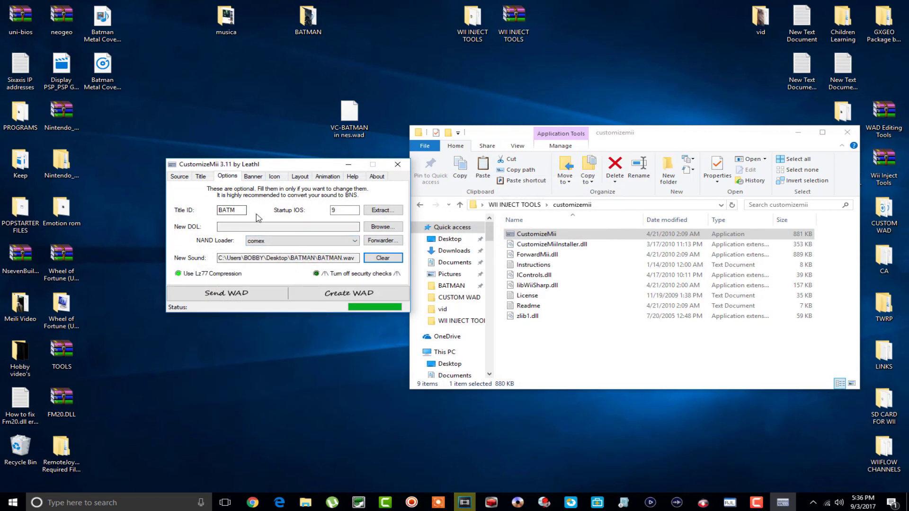
Step: Preview the banner texture VCPic.tpl and replace it with the image 543868a5cd10a from the BATMAN folder
{"action": "left_click", "coordinate": [253, 177]}
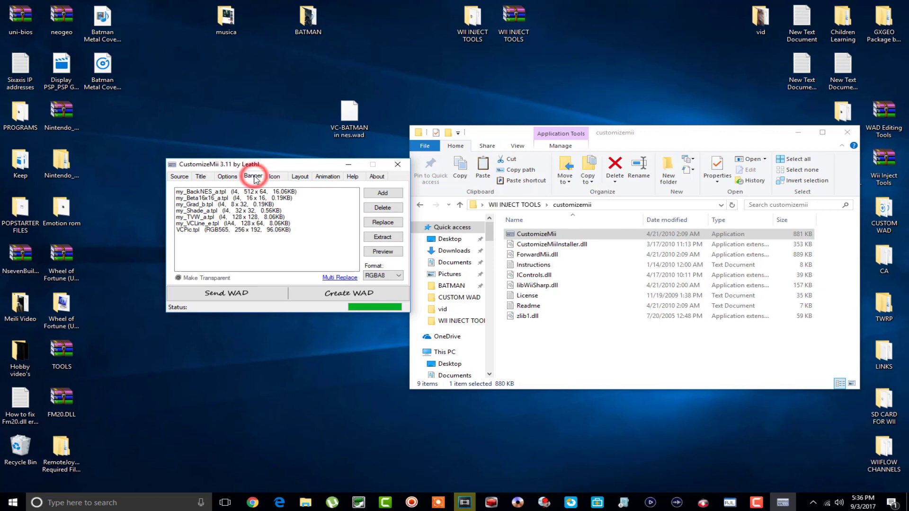
{"action": "left_click", "coordinate": [216, 231]}
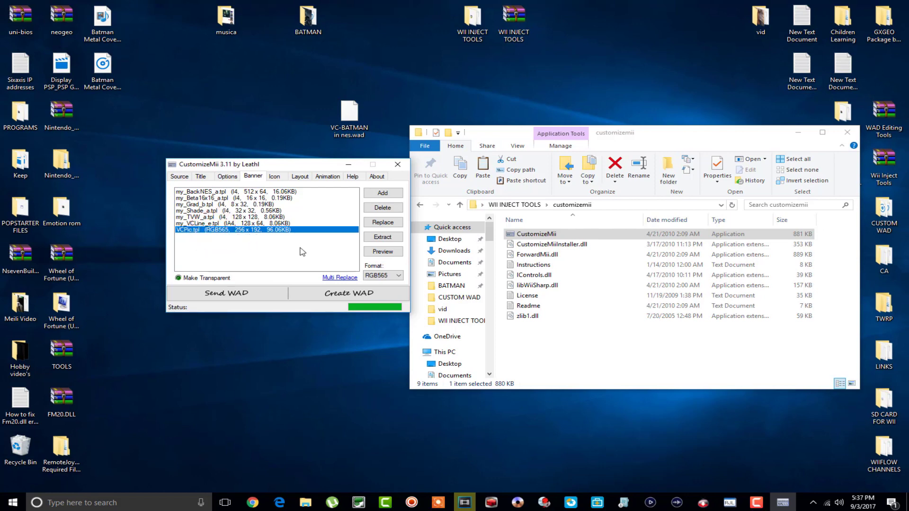
{"action": "left_click", "coordinate": [371, 255]}
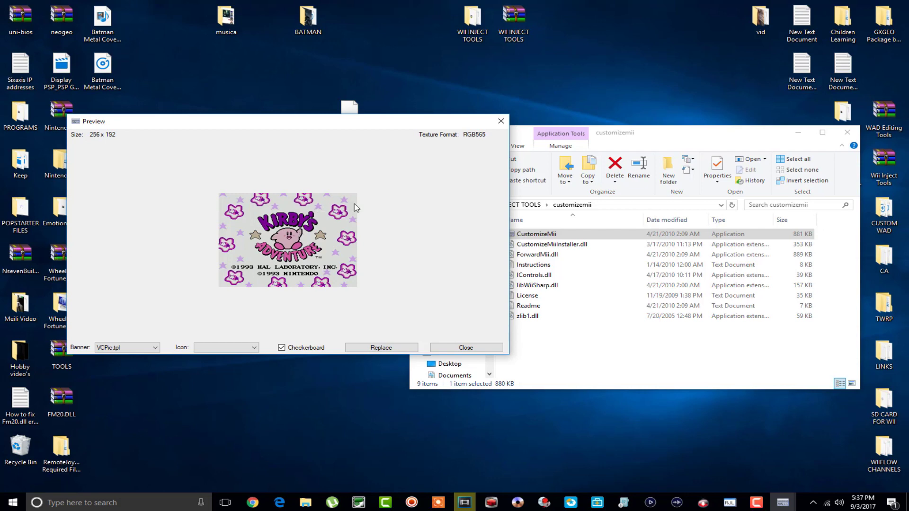
{"action": "left_click", "coordinate": [501, 120]}
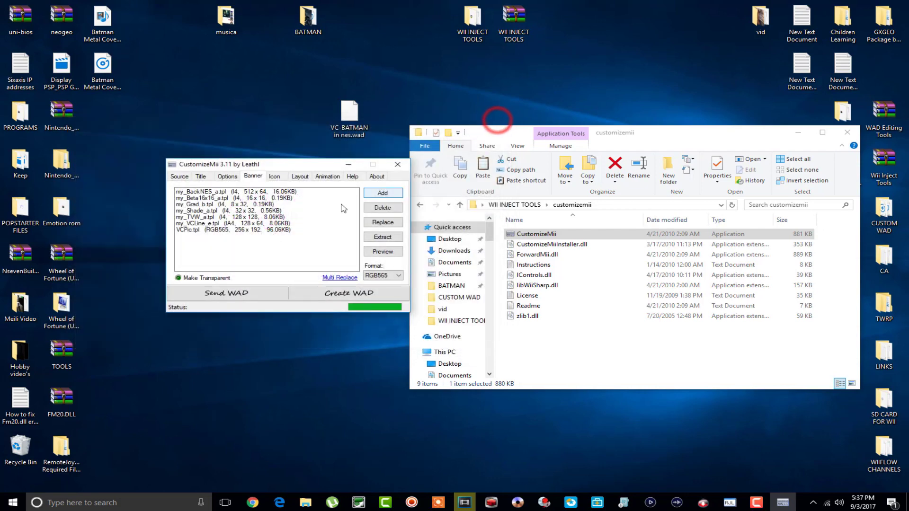
{"action": "left_click", "coordinate": [244, 231]}
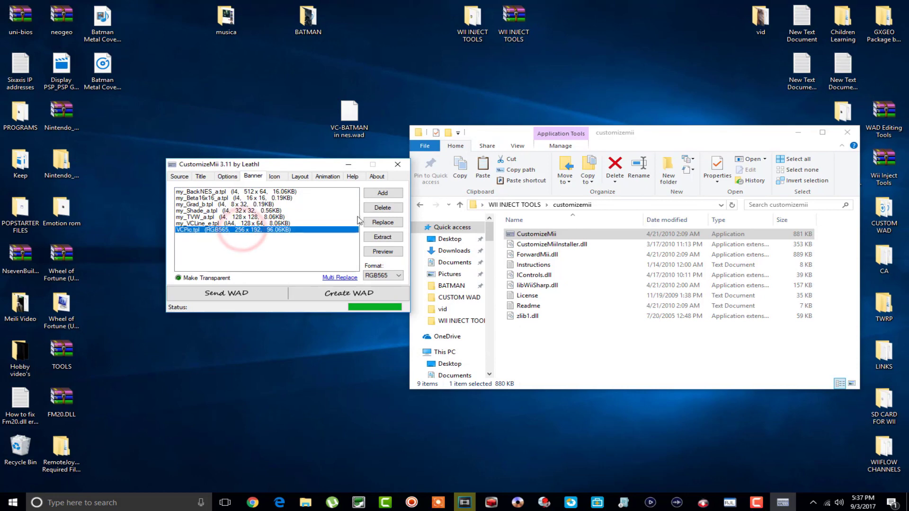
{"action": "left_click", "coordinate": [372, 224]}
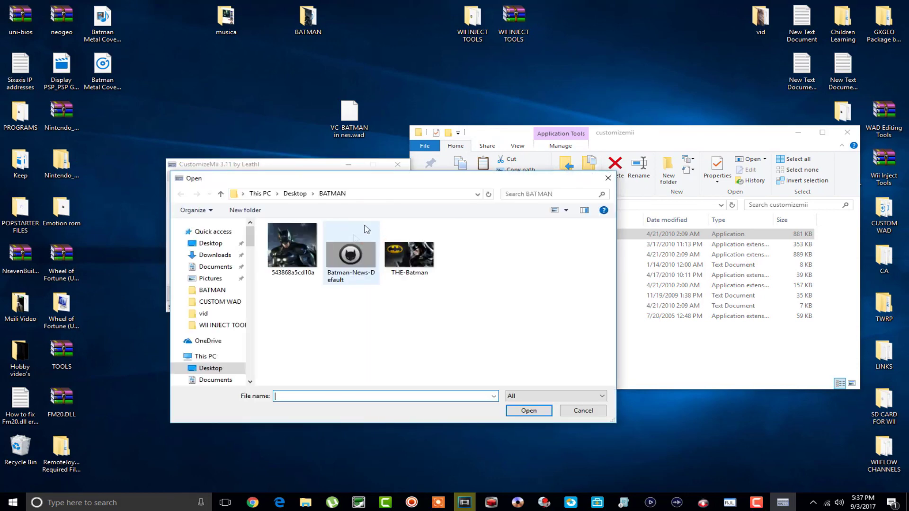
{"action": "double_click", "coordinate": [288, 245]}
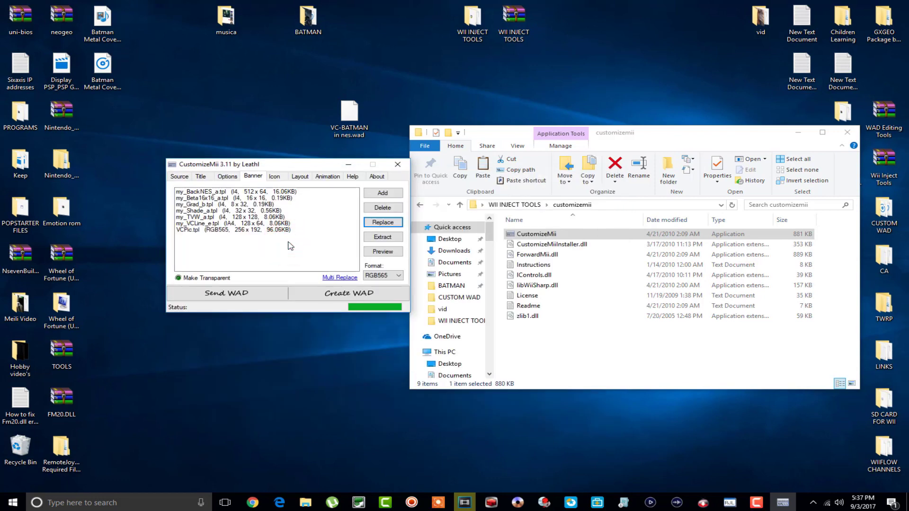
Step: Preview the icon textures LogoNES.tpl and IconVCPic.tpl to see which picture each one holds
{"action": "left_click", "coordinate": [279, 179]}
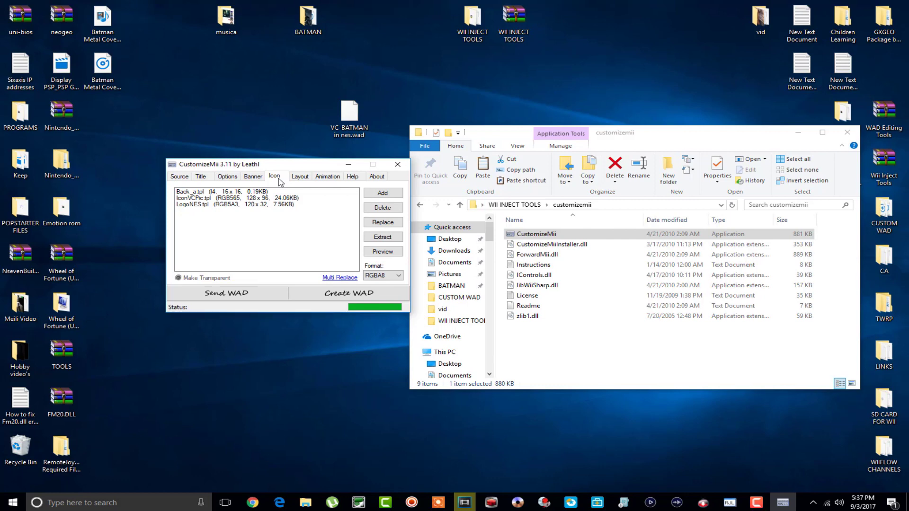
{"action": "left_click", "coordinate": [213, 205]}
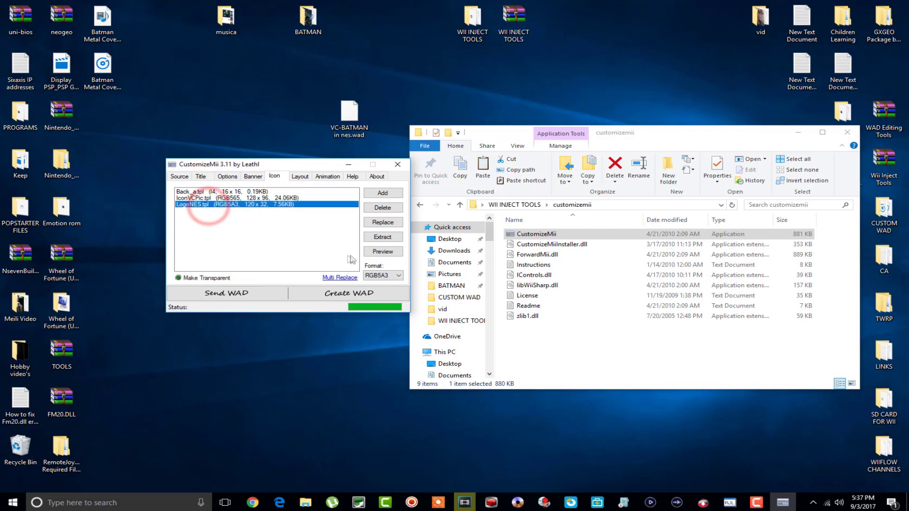
{"action": "left_click", "coordinate": [382, 252]}
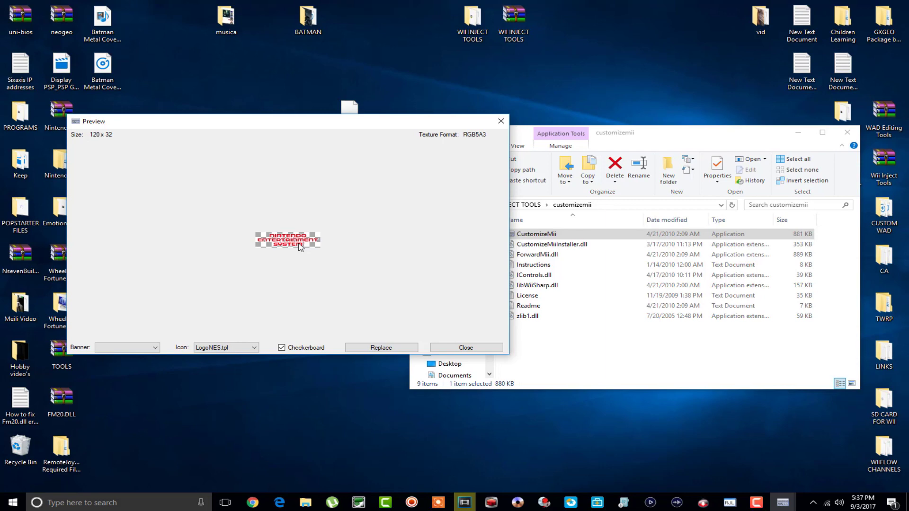
{"action": "left_click", "coordinate": [500, 121]}
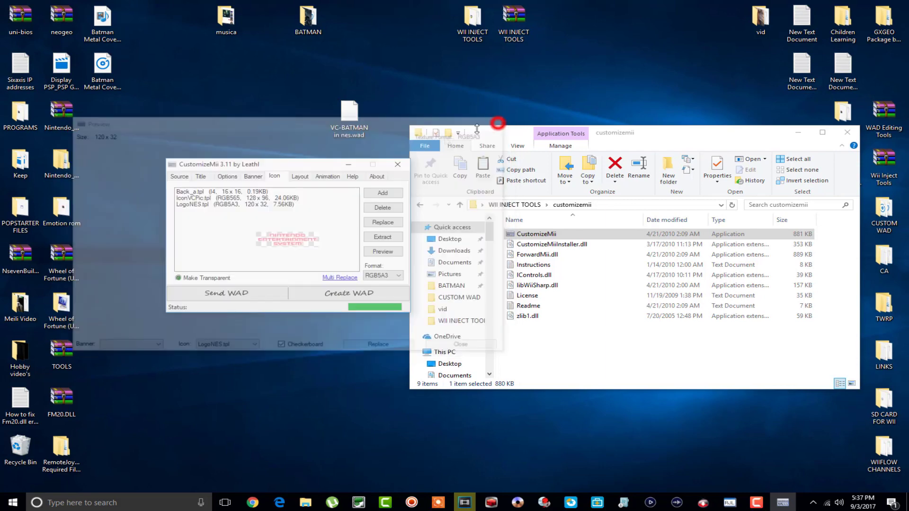
{"action": "left_click", "coordinate": [235, 205]}
{"action": "left_click", "coordinate": [375, 252]}
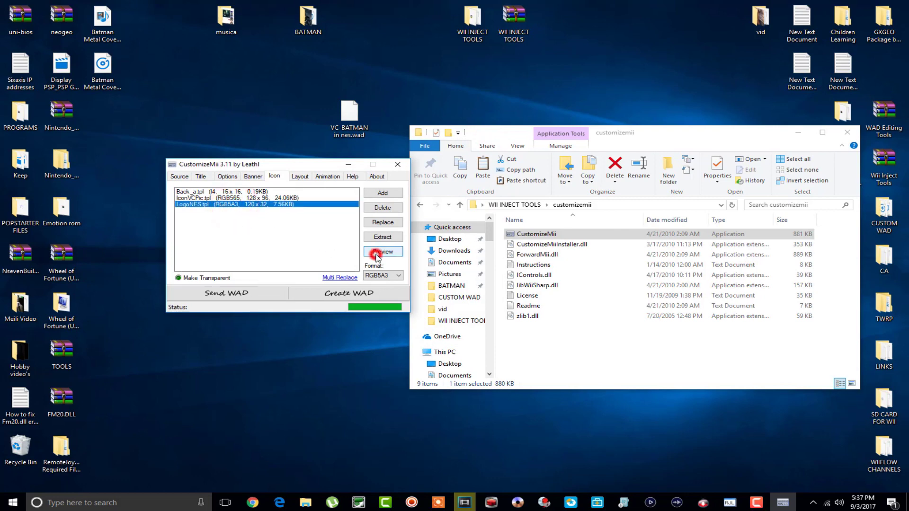
{"action": "left_click", "coordinate": [501, 122]}
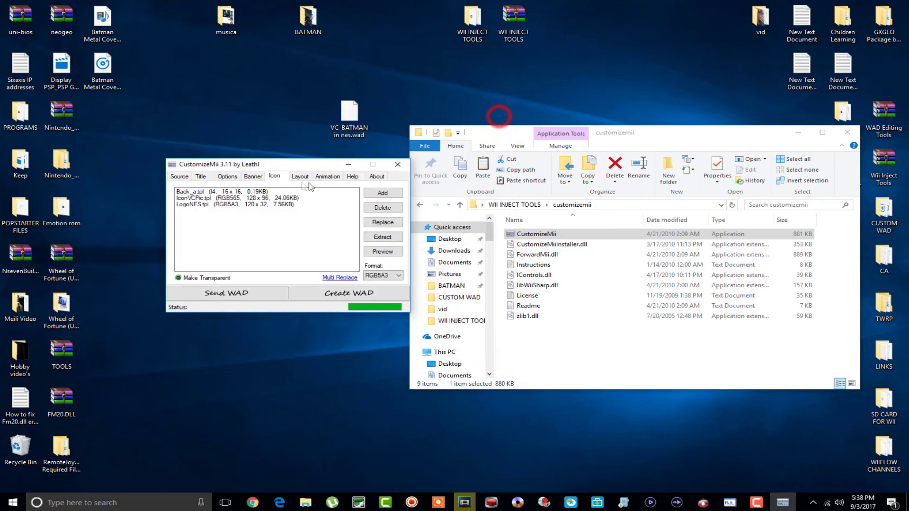
{"action": "left_click", "coordinate": [272, 197]}
{"action": "left_click", "coordinate": [374, 253]}
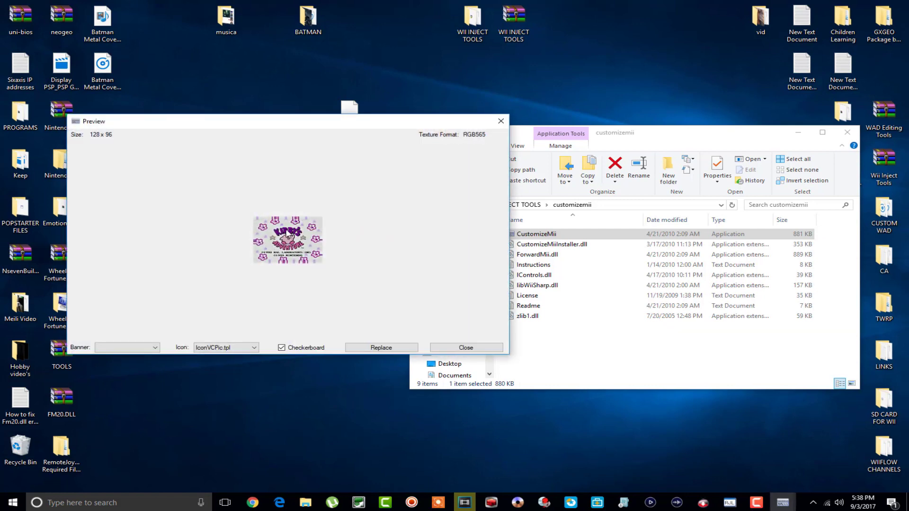
{"action": "left_click", "coordinate": [501, 121]}
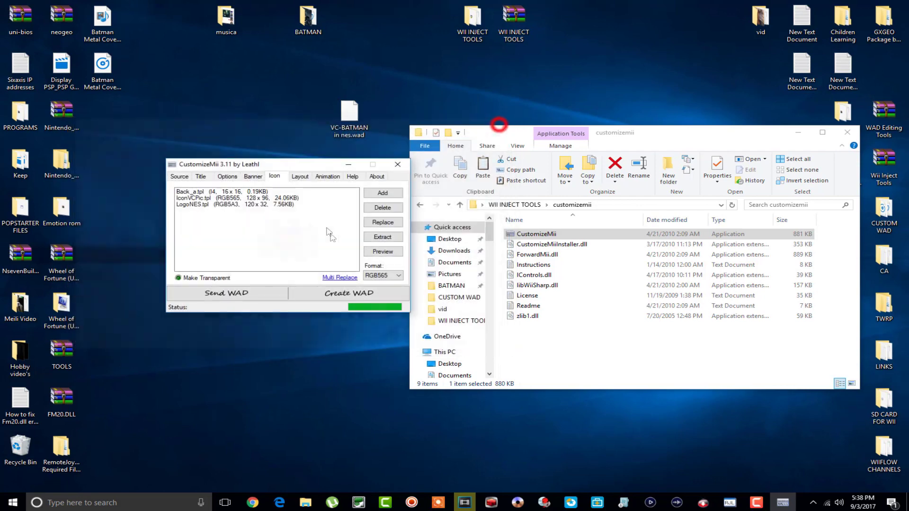
Step: Replace the icon texture LogoNES.tpl with the image Batman-News-Default
{"action": "left_click", "coordinate": [248, 204]}
{"action": "left_click", "coordinate": [377, 225]}
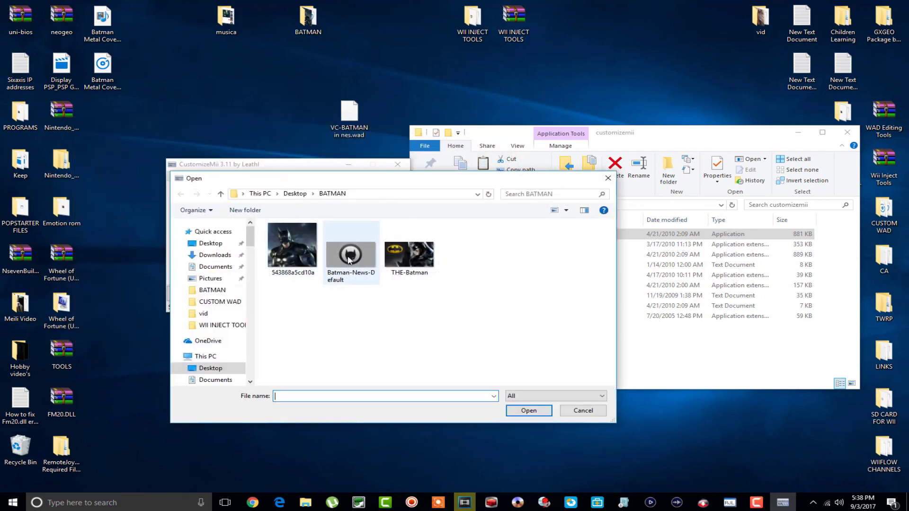
{"action": "double_click", "coordinate": [350, 260]}
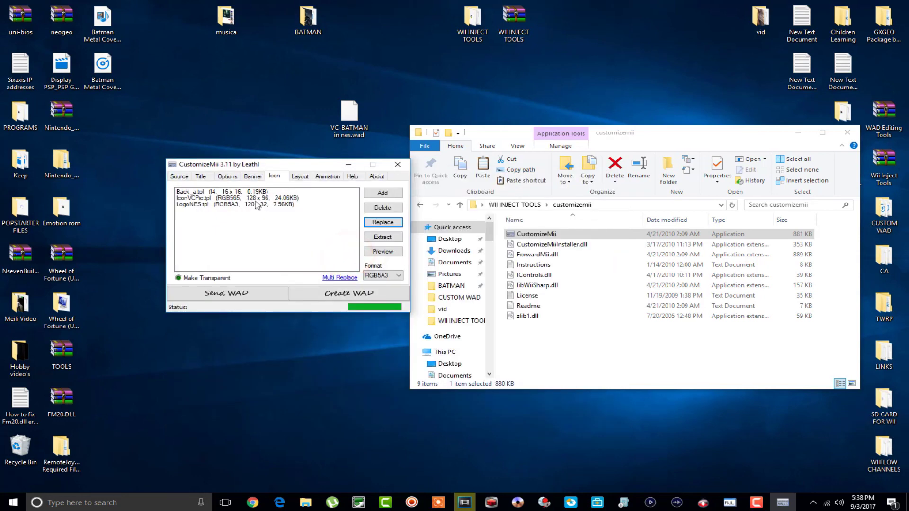
Step: Preview the icon texture IconVCPic.tpl and replace it with the image THE-Batman from the BATMAN folder
{"action": "left_click", "coordinate": [254, 198]}
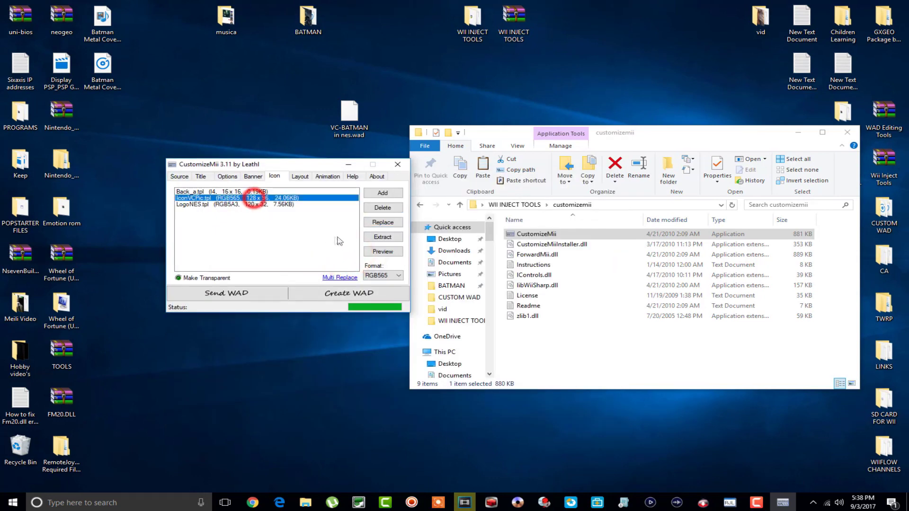
{"action": "left_click", "coordinate": [369, 251]}
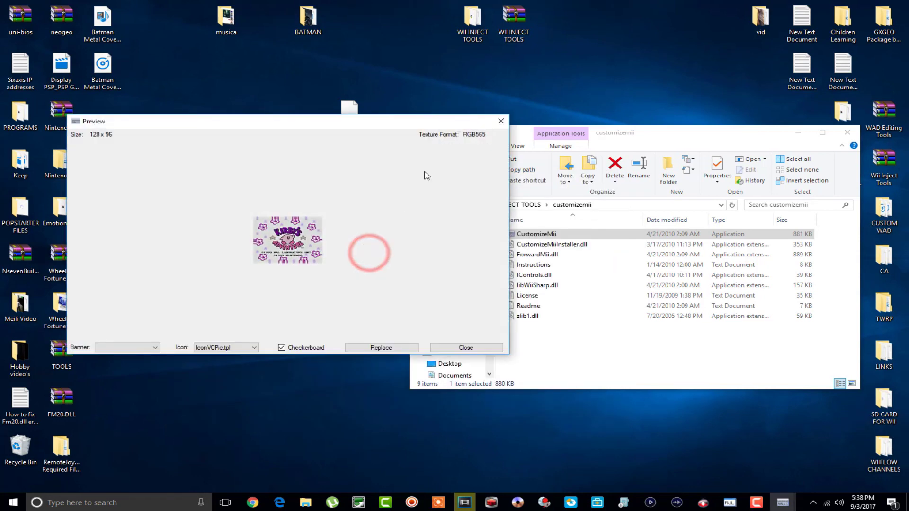
{"action": "left_click", "coordinate": [499, 121]}
{"action": "left_click", "coordinate": [293, 199]}
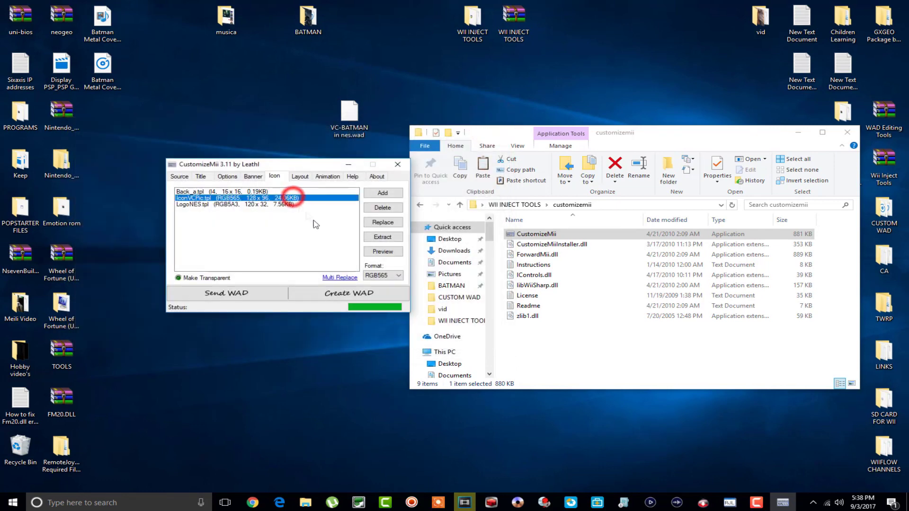
{"action": "left_click", "coordinate": [384, 222]}
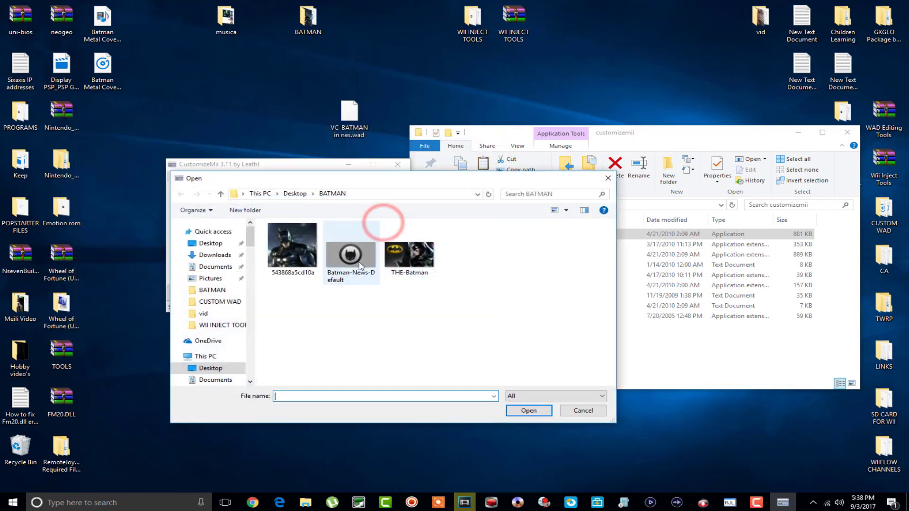
{"action": "double_click", "coordinate": [397, 254]}
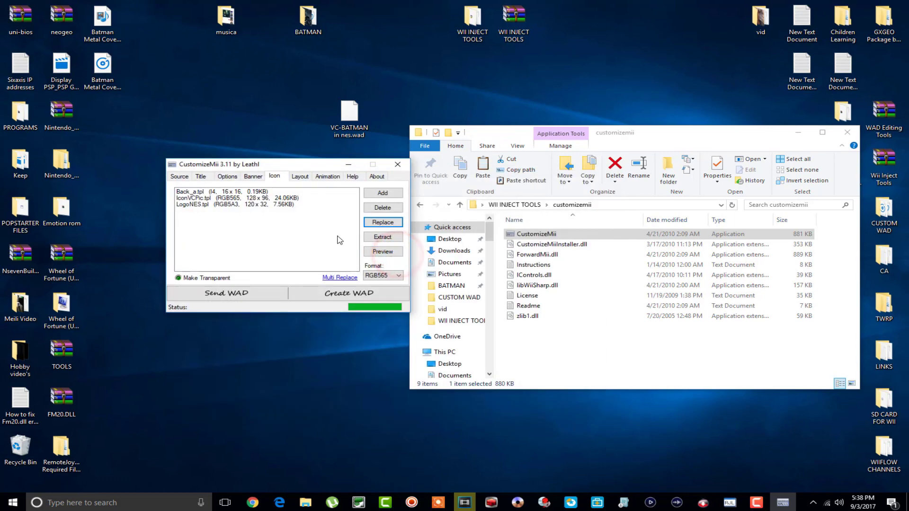
Step: Extract the banner layout banner.brlyt into the desktop's BATMAN folder under the file name banner
{"action": "left_click", "coordinate": [296, 176]}
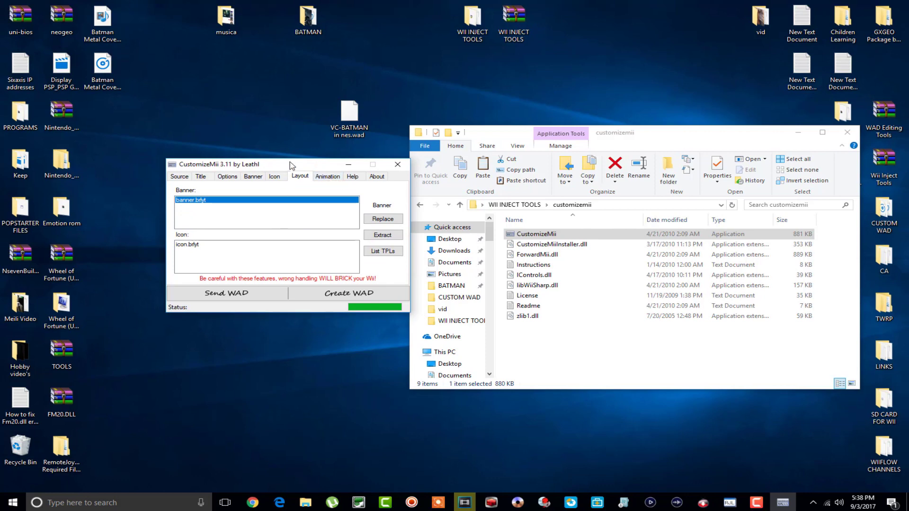
{"action": "left_click_drag", "start_coordinate": [290, 169], "coordinate": [501, 307]}
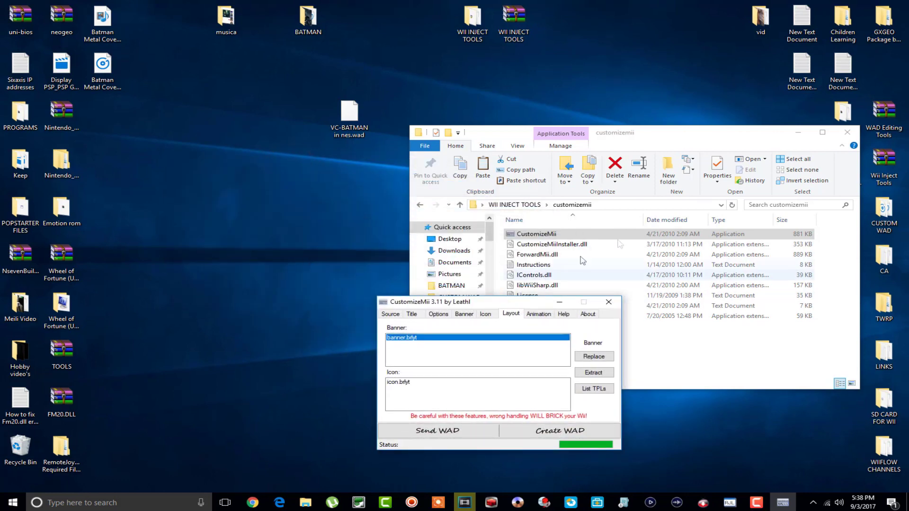
{"action": "left_click", "coordinate": [669, 135]}
{"action": "left_click_drag", "start_coordinate": [669, 135], "coordinate": [748, 34]}
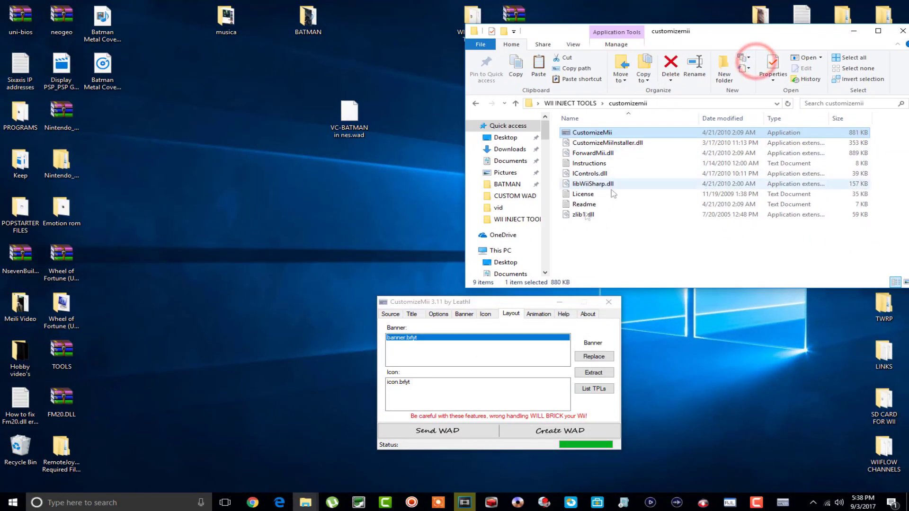
{"action": "left_click_drag", "start_coordinate": [506, 307], "coordinate": [594, 317]}
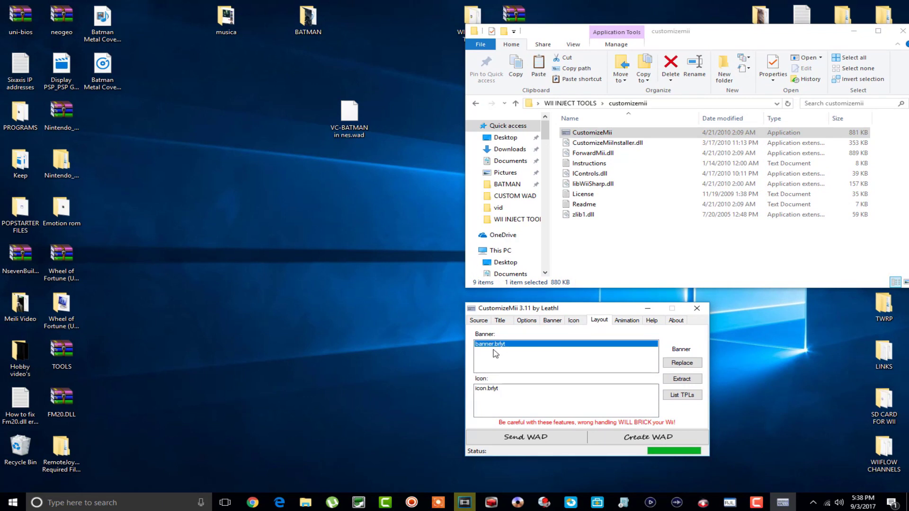
{"action": "left_click", "coordinate": [679, 380]}
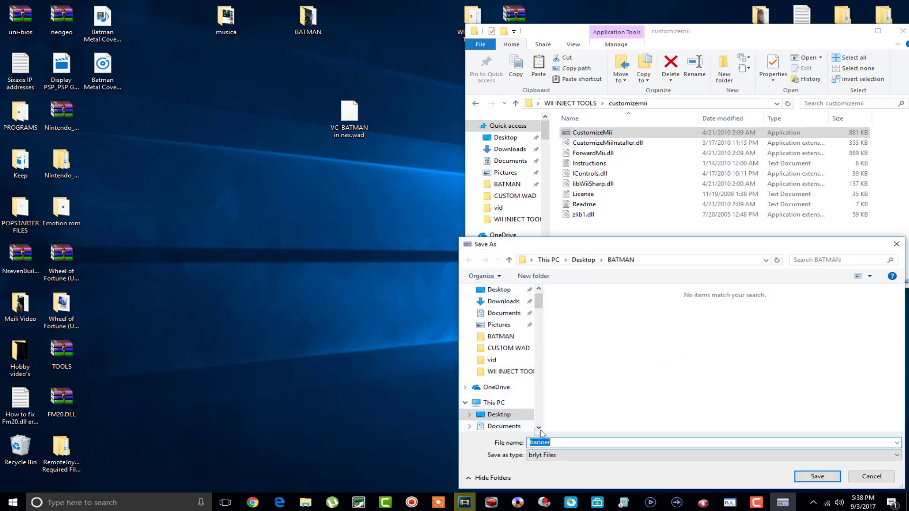
{"action": "left_click", "coordinate": [511, 292]}
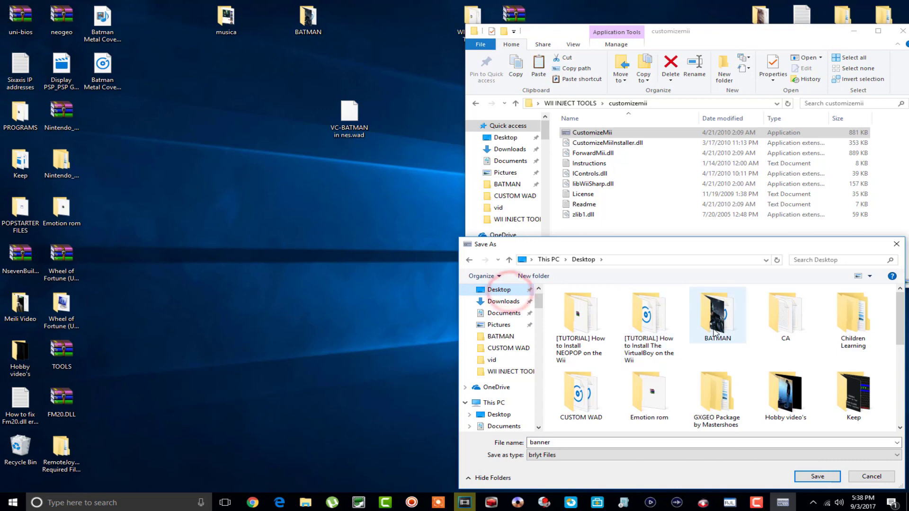
{"action": "left_click", "coordinate": [714, 326]}
{"action": "left_click", "coordinate": [817, 476]}
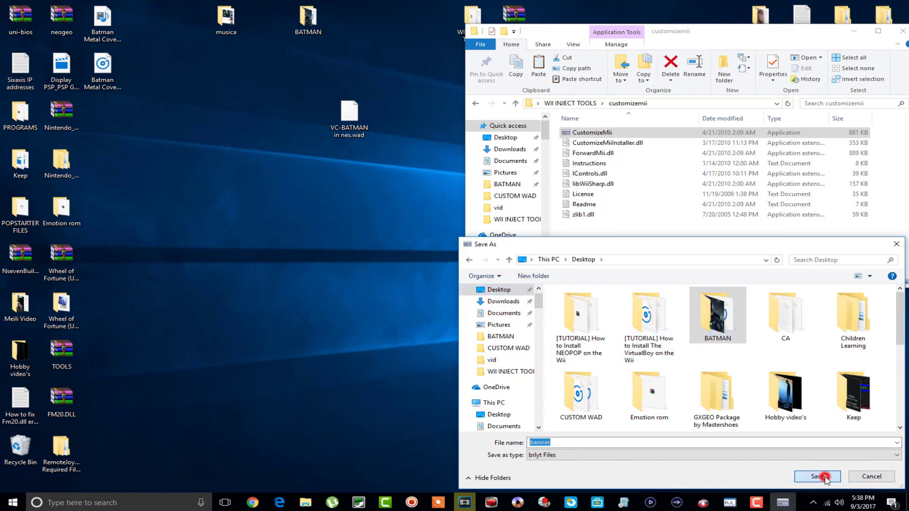
{"action": "left_click", "coordinate": [823, 478]}
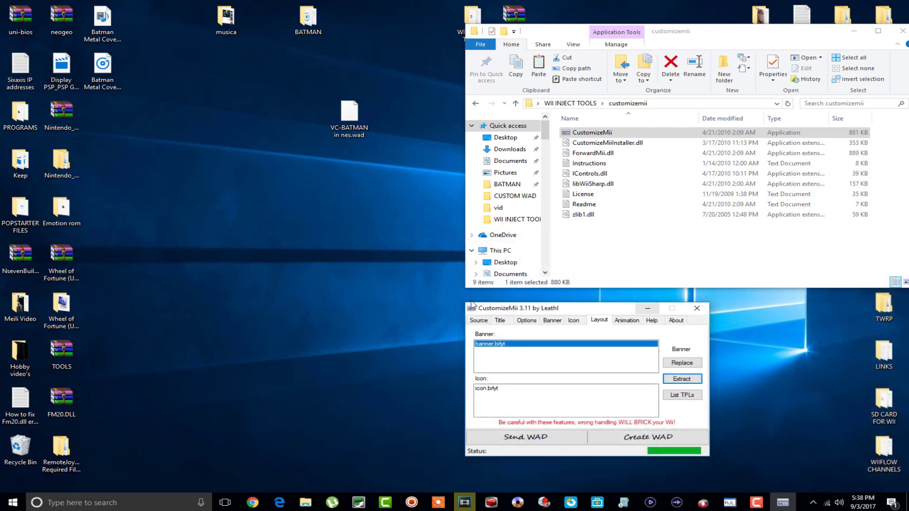
Step: Launch the vcbrlyt application from the brlyt tool folder inside WII INJECT TOOLS
{"action": "left_click_drag", "start_coordinate": [575, 311], "coordinate": [768, 347]}
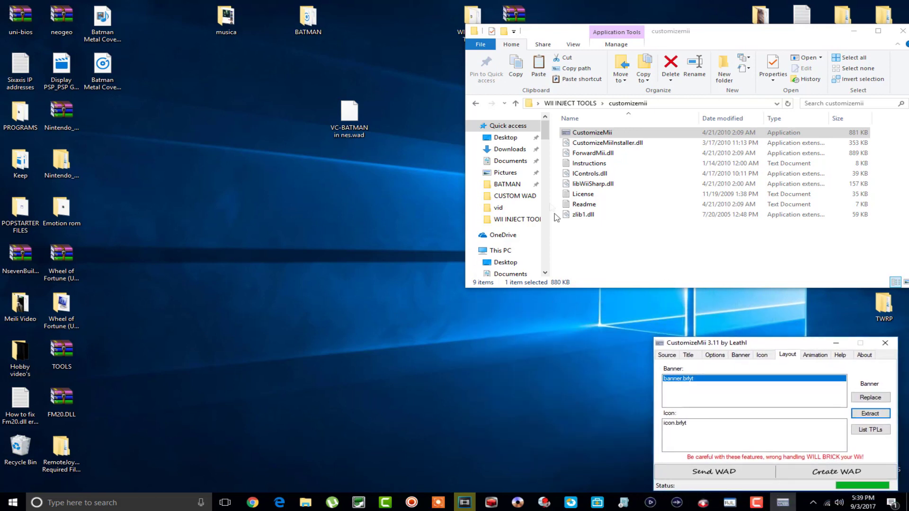
{"action": "left_click", "coordinate": [475, 104]}
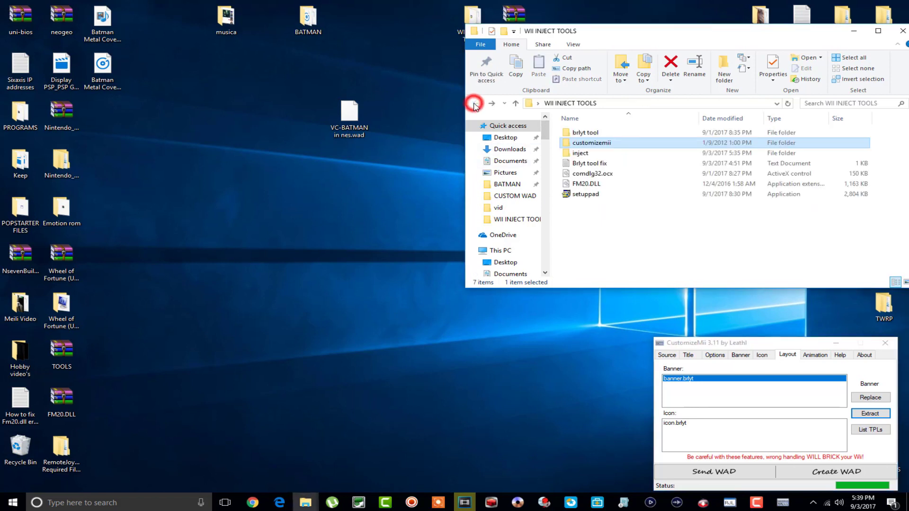
{"action": "left_click", "coordinate": [587, 138]}
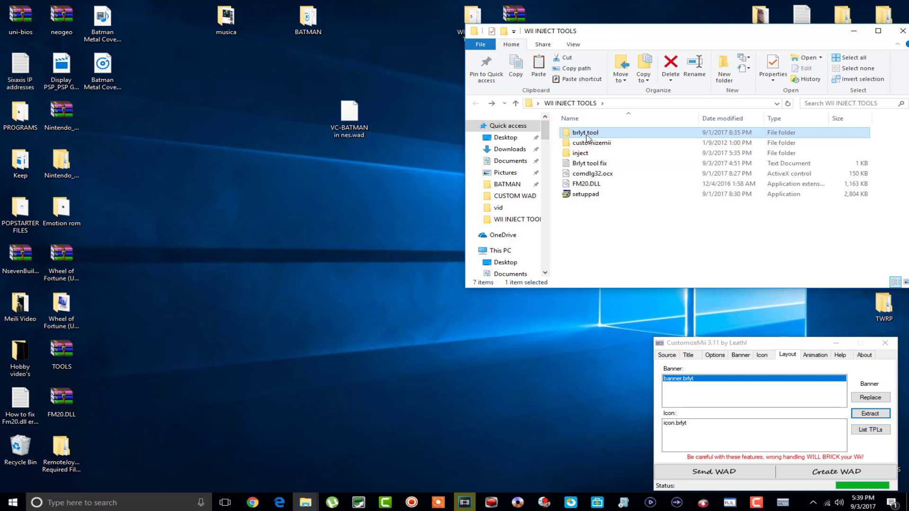
{"action": "double_click", "coordinate": [586, 134]}
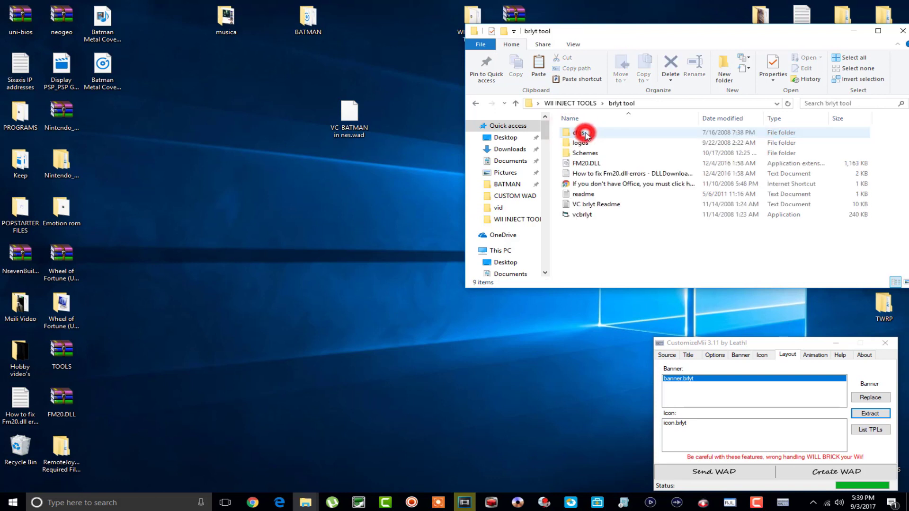
{"action": "left_click", "coordinate": [590, 220]}
{"action": "right_click", "coordinate": [590, 222]}
{"action": "left_click", "coordinate": [610, 239]}
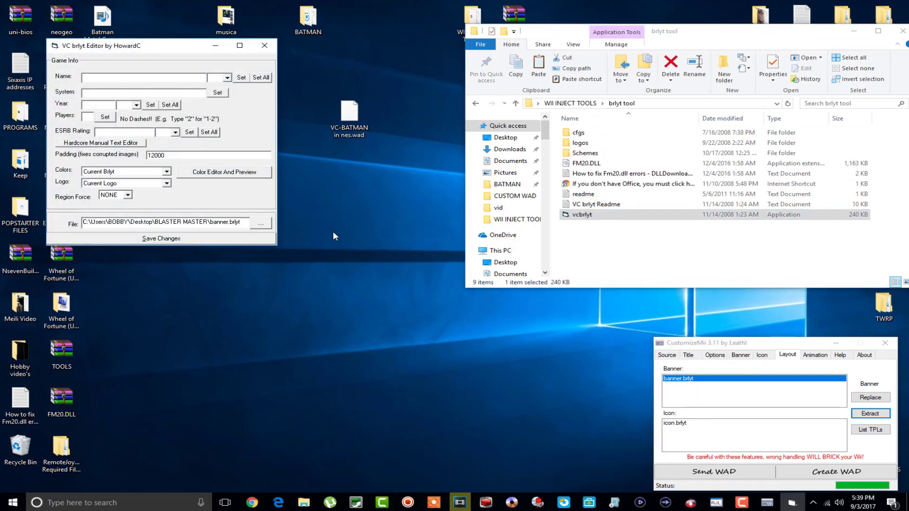
{"action": "left_click_drag", "start_coordinate": [199, 47], "coordinate": [379, 184]}
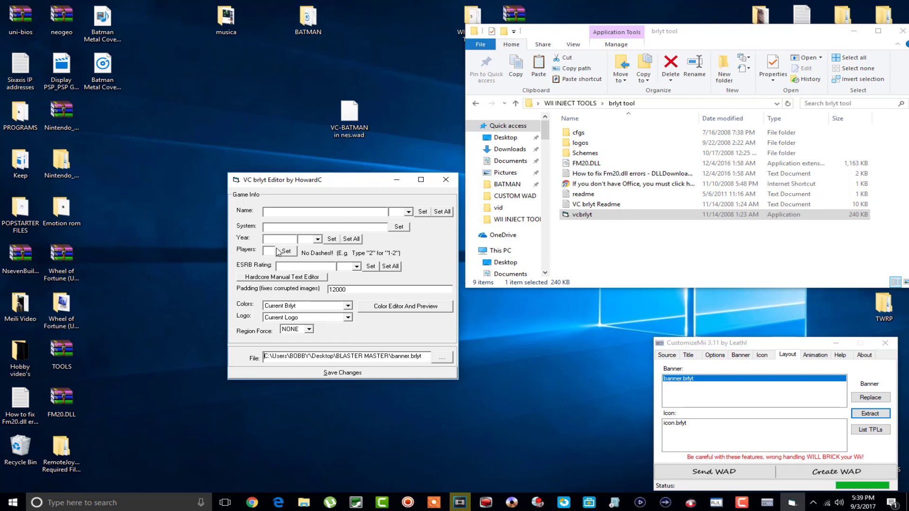
Step: Load the extracted banner.brlyt from the desktop's BATMAN folder into the VC brlyt Editor
{"action": "left_click", "coordinate": [437, 362]}
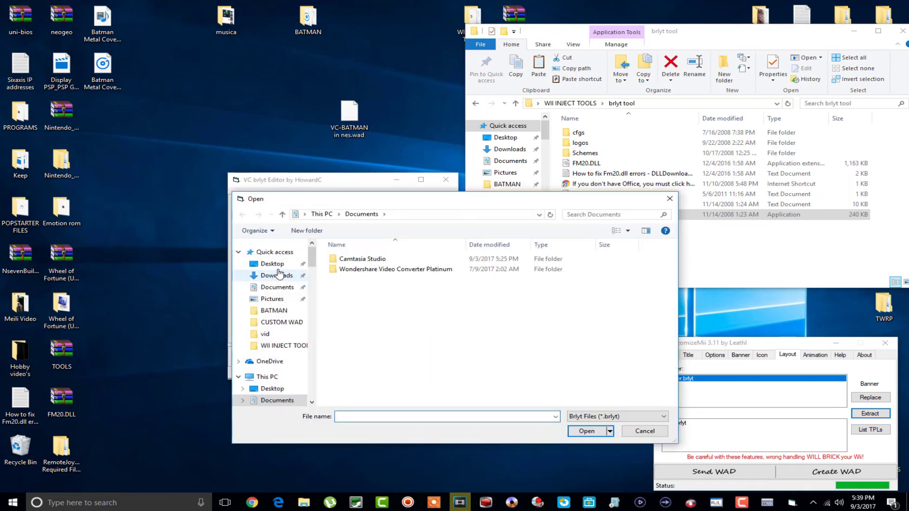
{"action": "left_click", "coordinate": [274, 265]}
{"action": "double_click", "coordinate": [492, 280]}
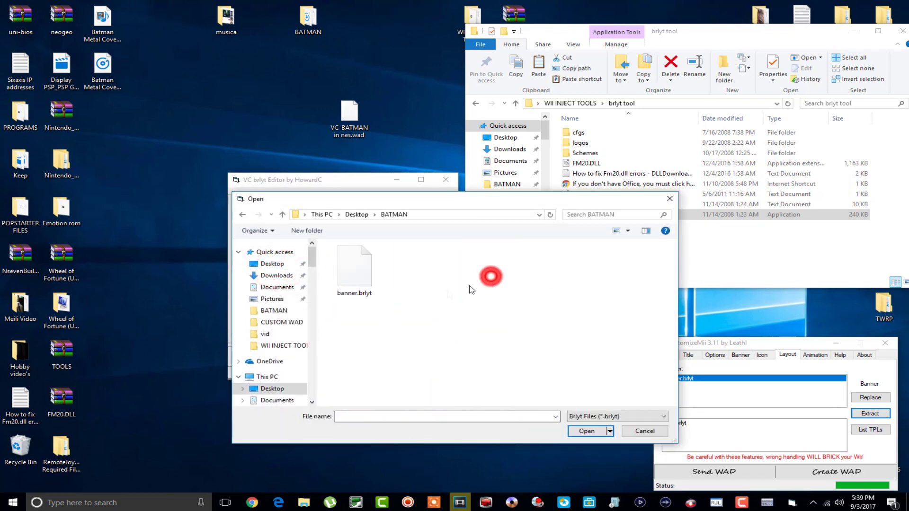
{"action": "double_click", "coordinate": [356, 280]}
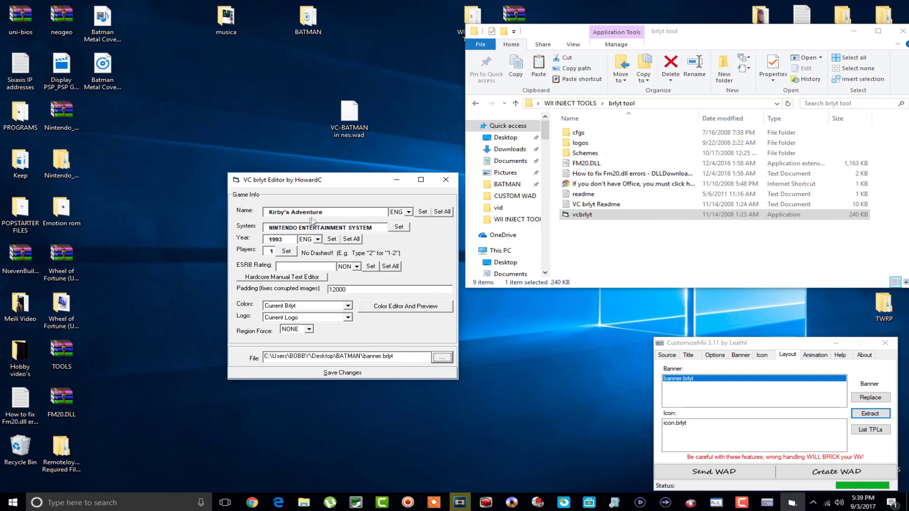
Step: Enter BATMAN as the banner's game name and THE DARKER OF NINTENDO! as its system text
{"action": "left_click_drag", "start_coordinate": [334, 212], "coordinate": [262, 216]}
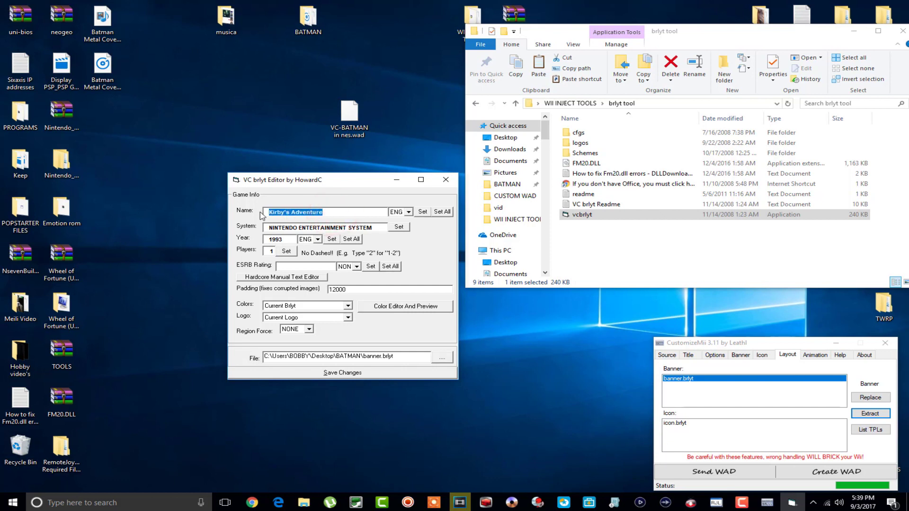
{"action": "type", "text": "BATMAN"}
{"action": "left_click_drag", "start_coordinate": [378, 230], "coordinate": [264, 231]}
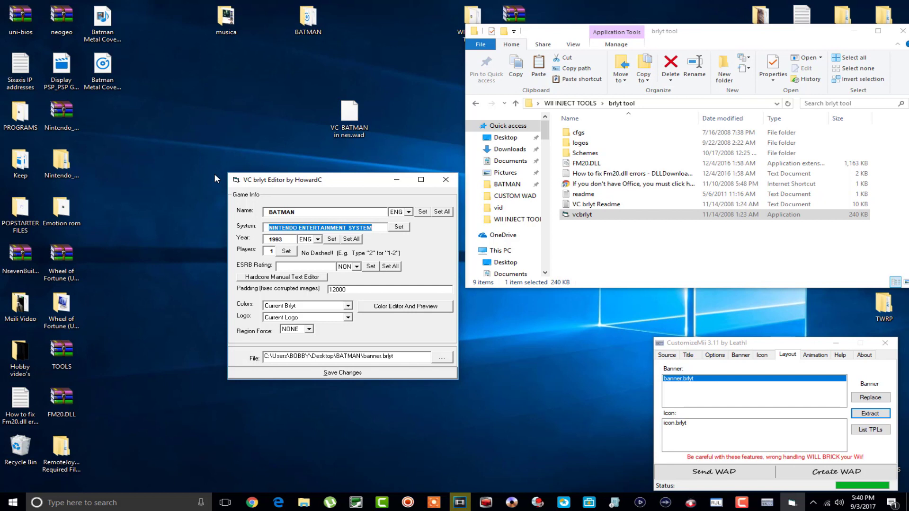
{"action": "type", "text": "THE D"}
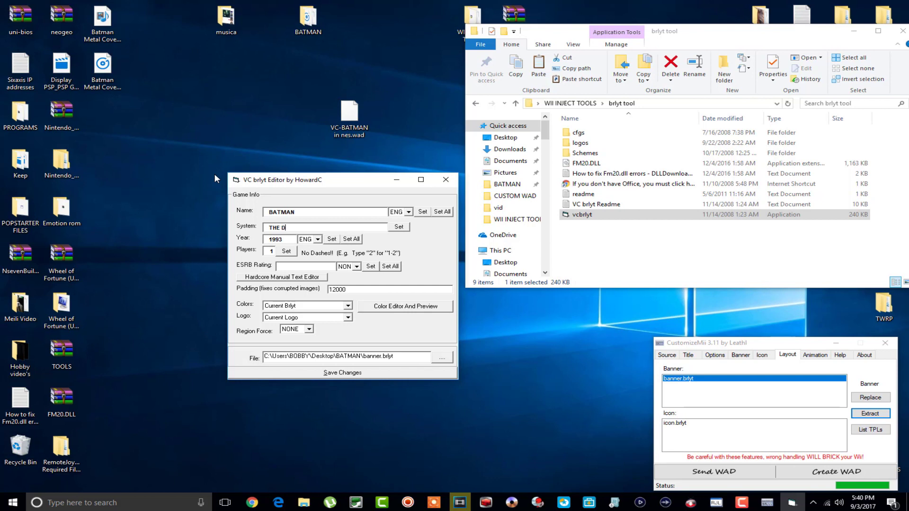
{"action": "type", "text": "ARKER OF NINTENDO!"}
Step: Switch to Chrome and search the web for BATMAN NES RELEASE in a new tab to look up the release year
{"action": "left_click", "coordinate": [252, 502]}
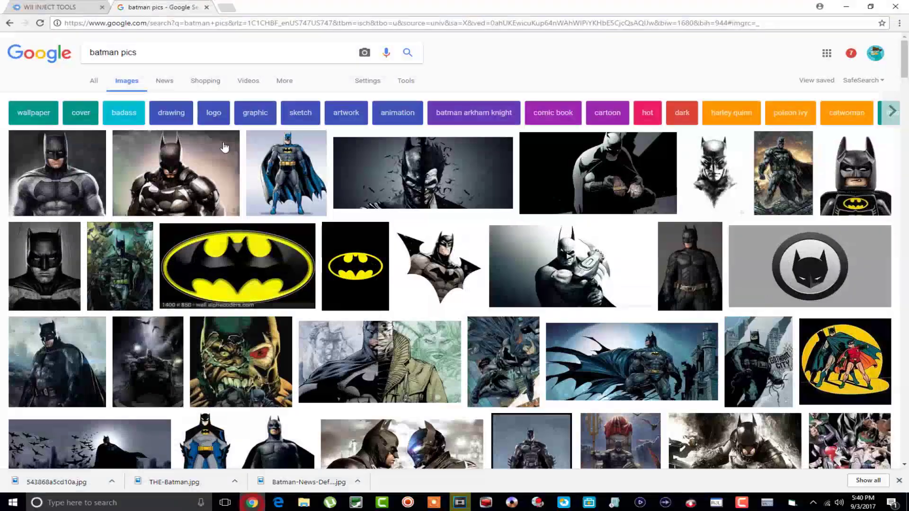
{"action": "left_click", "coordinate": [232, 12]}
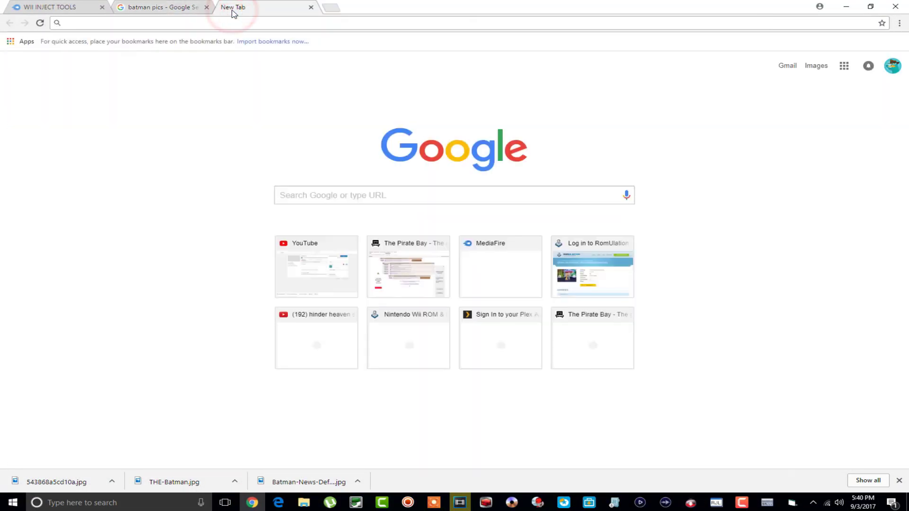
{"action": "type", "text": "BATMAN N"}
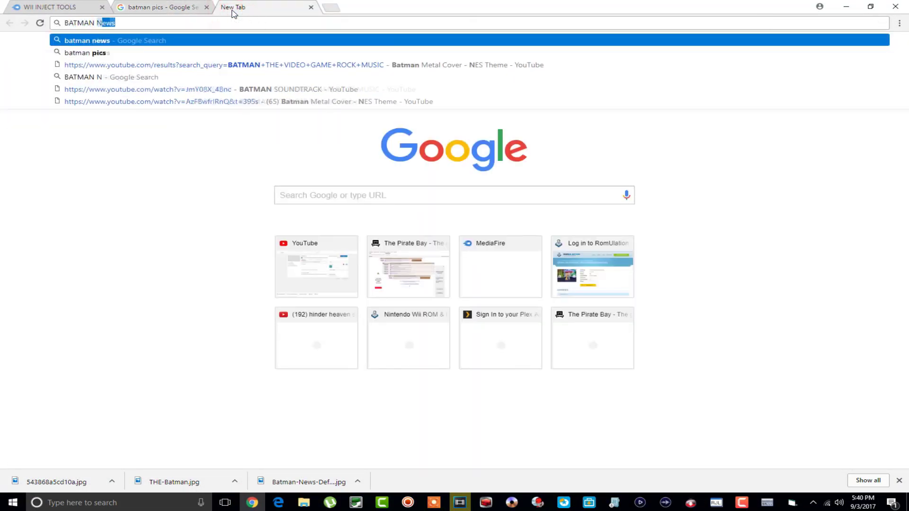
{"action": "type", "text": "ES RELEASE"}
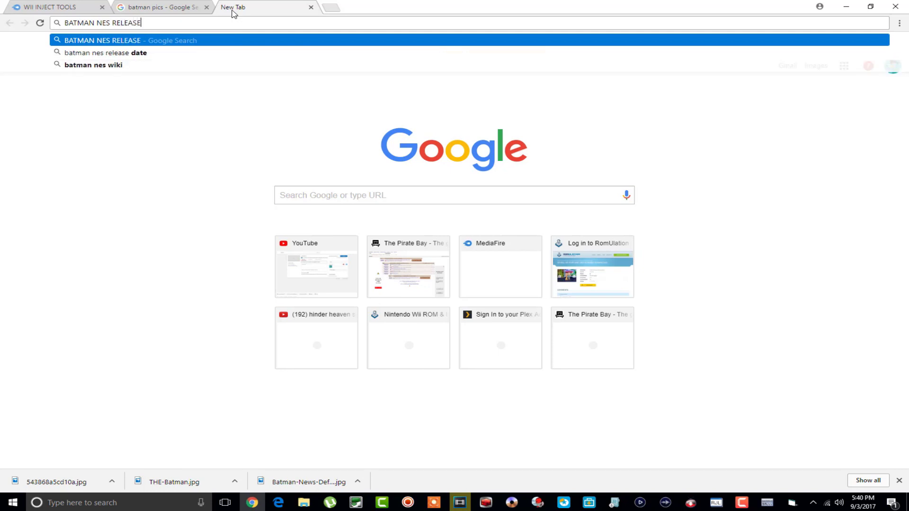
{"action": "key", "text": "Return"}
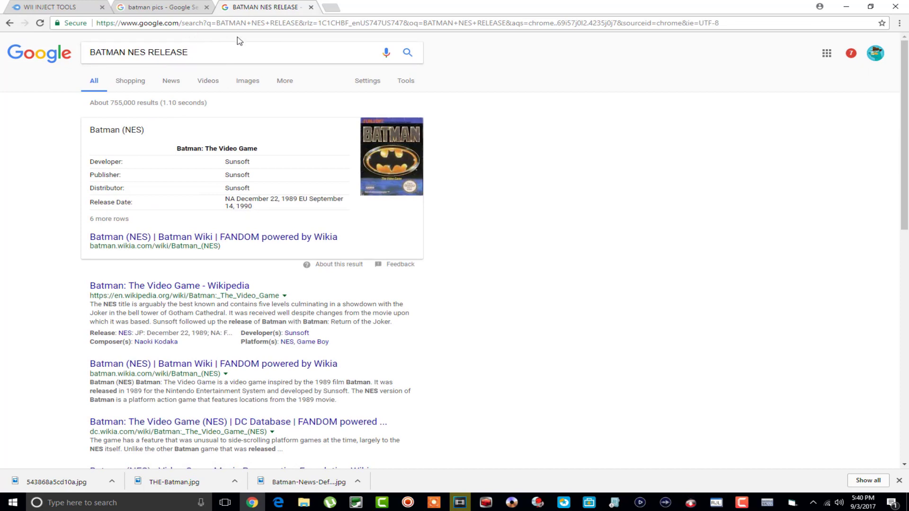
{"action": "left_click", "coordinate": [837, 6]}
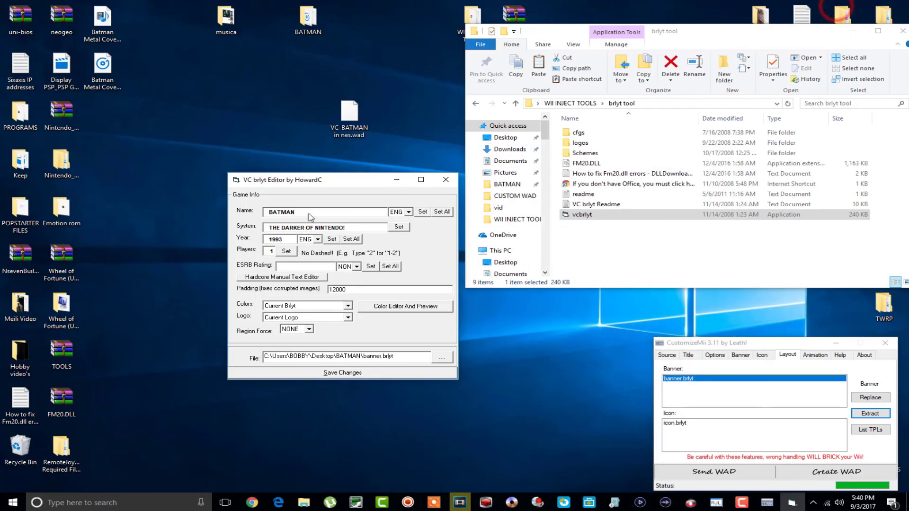
Step: Enter 1990 as the banner's release year in the VC brlyt Editor
{"action": "left_click", "coordinate": [290, 239]}
{"action": "double_click", "coordinate": [289, 239]}
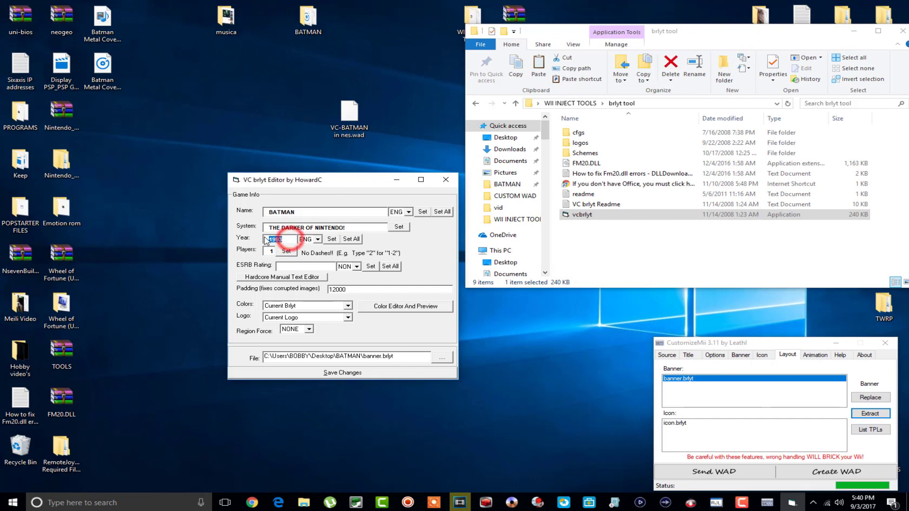
{"action": "type", "text": "19"}
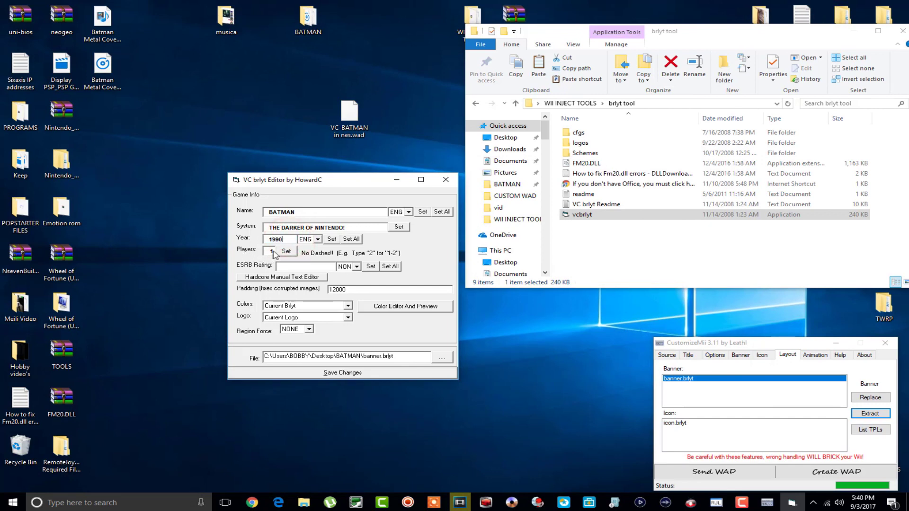
Step: Preview the banner's colors and text layout in the color viewer, then return to the game info
{"action": "left_click", "coordinate": [389, 308]}
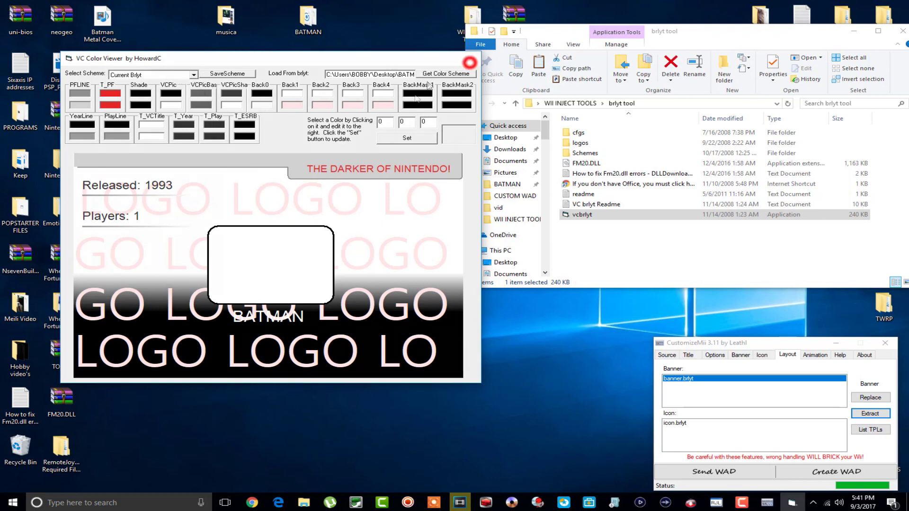
{"action": "left_click", "coordinate": [469, 58]}
{"action": "left_click_drag", "start_coordinate": [348, 180], "coordinate": [261, 166]}
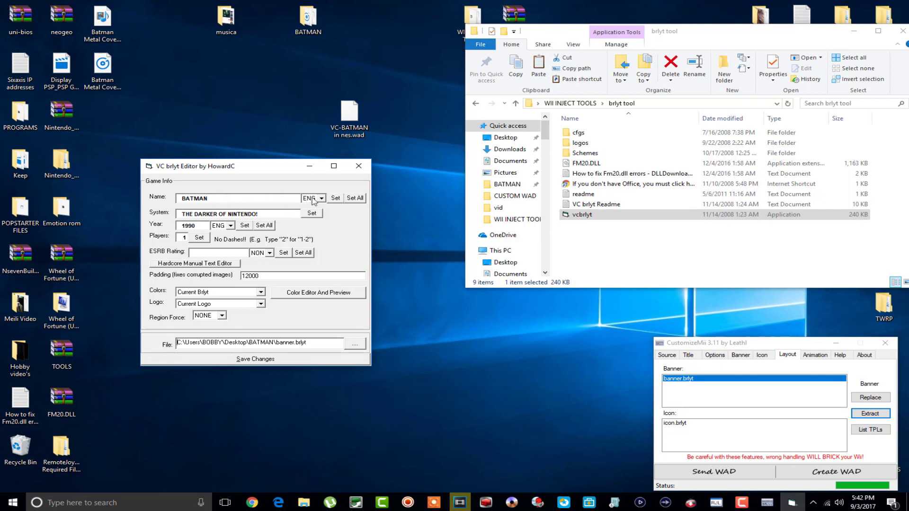
Step: Apply the entered name, system, year and players values to the banner, then check them in the color viewer
{"action": "left_click", "coordinate": [335, 199]}
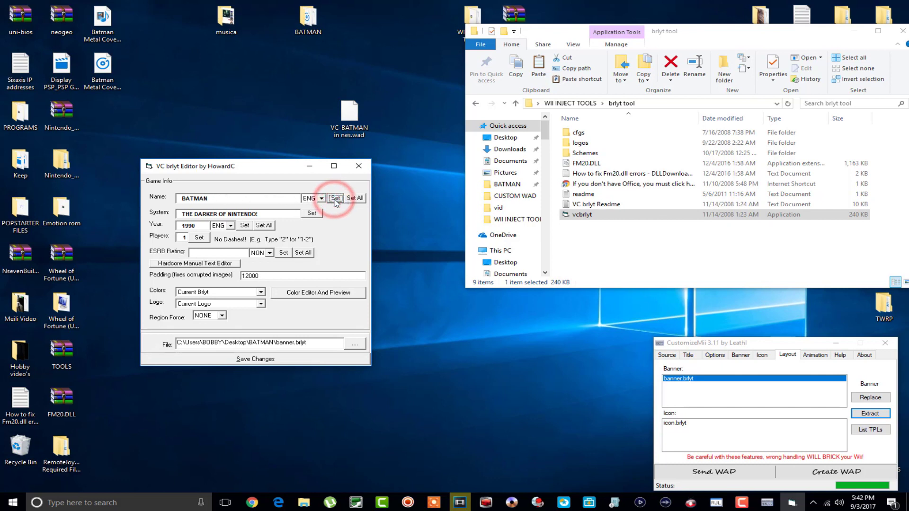
{"action": "left_click", "coordinate": [312, 214]}
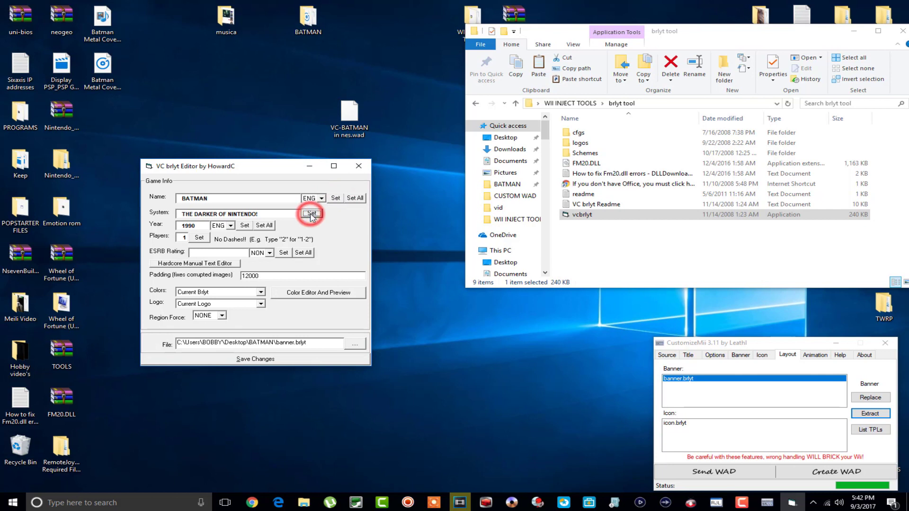
{"action": "left_click", "coordinate": [245, 226]}
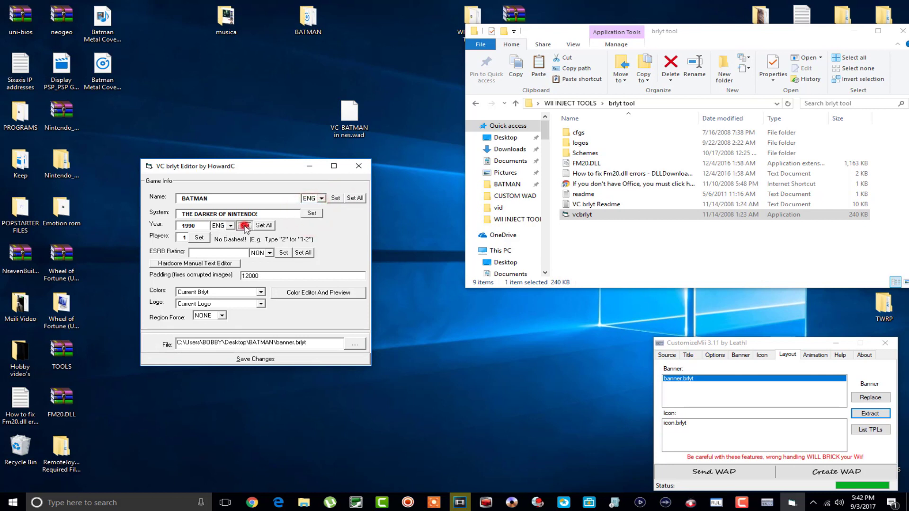
{"action": "left_click", "coordinate": [198, 238]}
{"action": "left_click", "coordinate": [291, 293]}
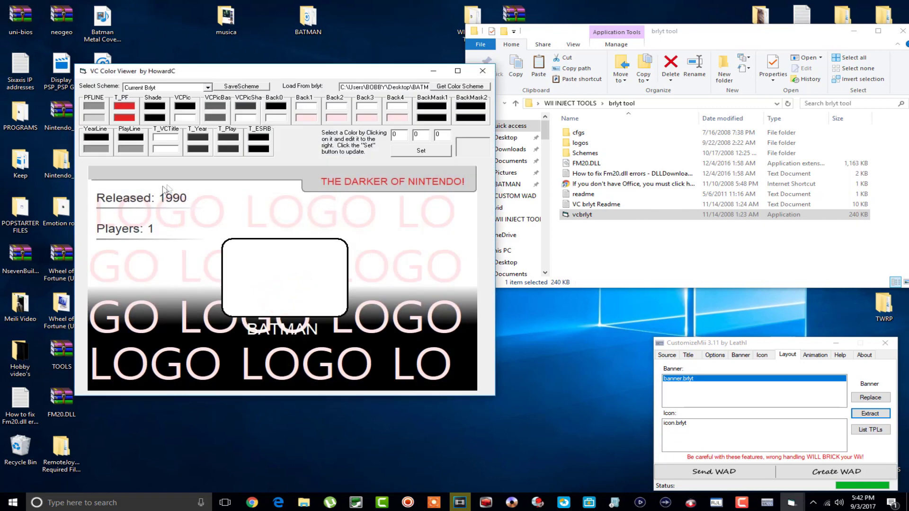
{"action": "left_click", "coordinate": [482, 71]}
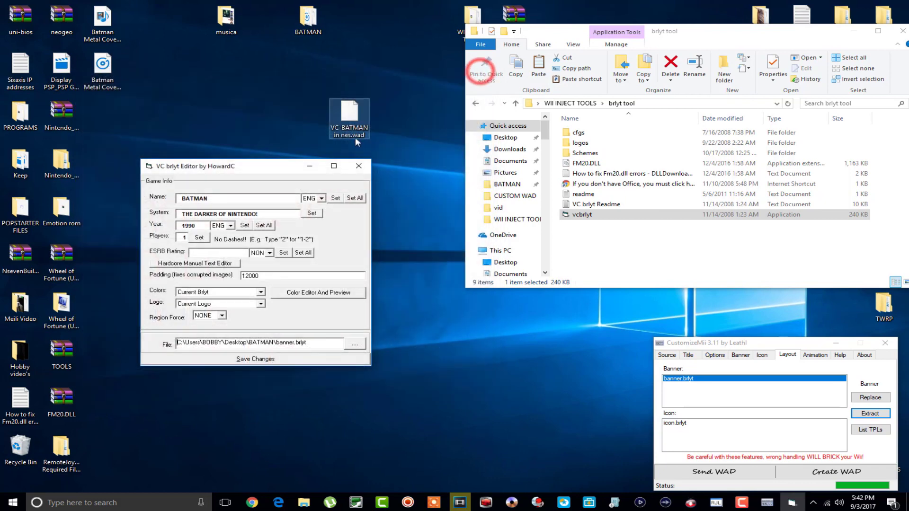
Step: Save the changes to banner.brlyt and close the VC brlyt Editor
{"action": "left_click", "coordinate": [258, 361]}
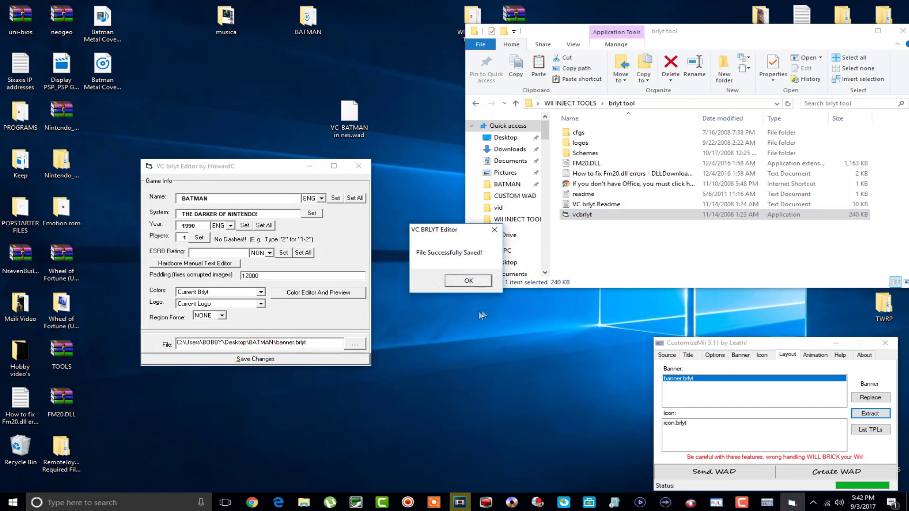
{"action": "left_click", "coordinate": [468, 281]}
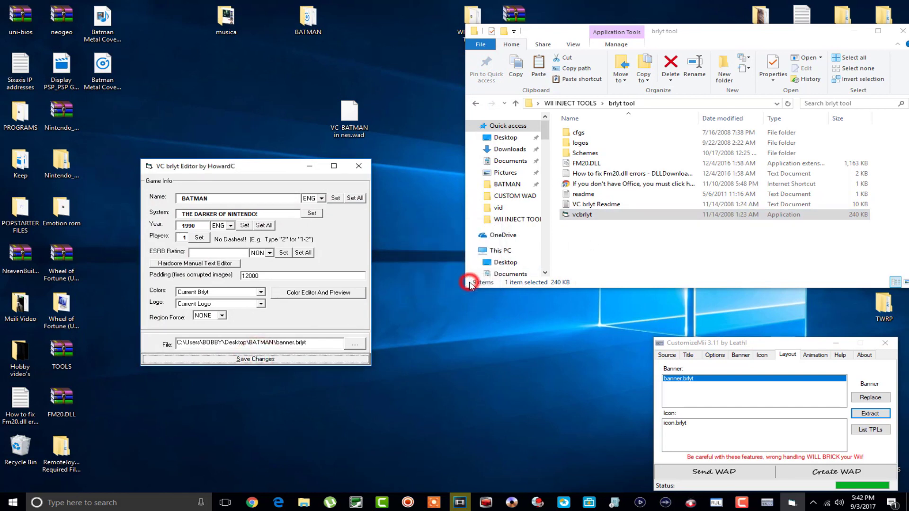
{"action": "left_click", "coordinate": [358, 169]}
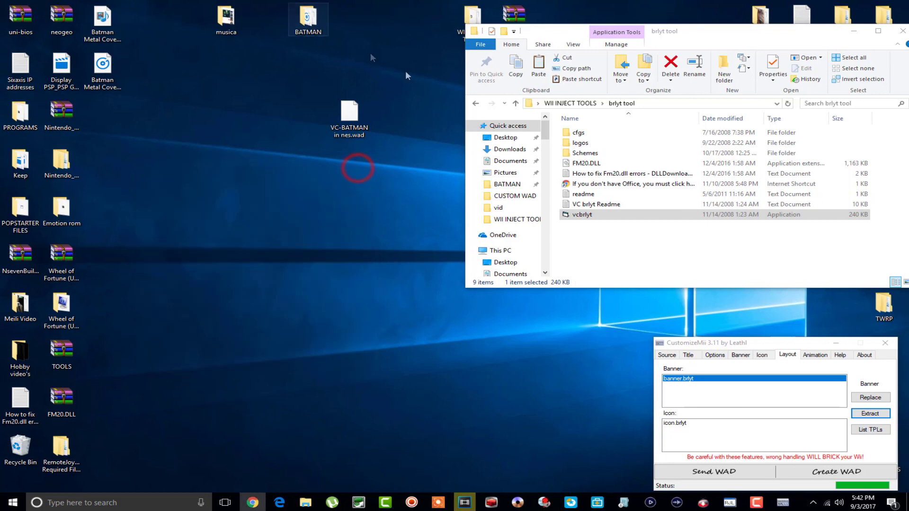
Step: Switch to CustomizeMii and replace its banner layout with the edited banner.brlyt from the Desktop's BATMAN folder
{"action": "left_click_drag", "start_coordinate": [768, 346], "coordinate": [330, 180]}
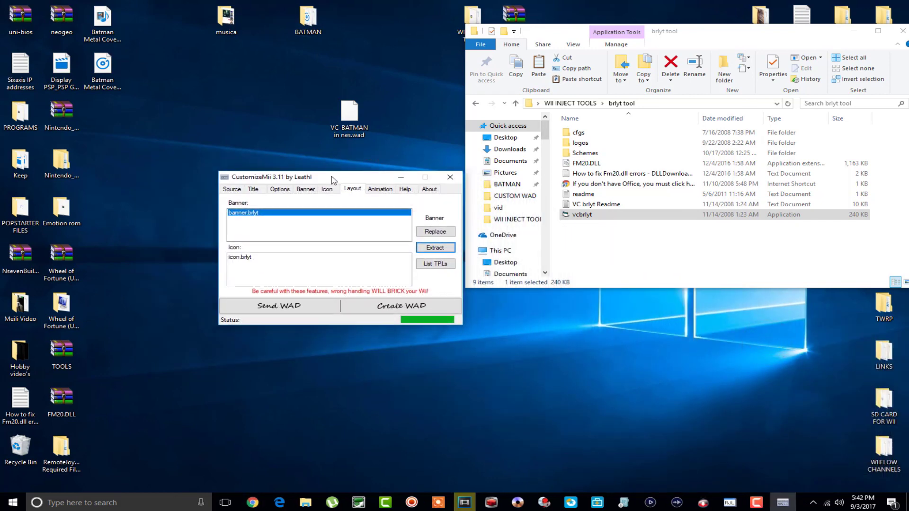
{"action": "left_click", "coordinate": [256, 258]}
{"action": "left_click", "coordinate": [243, 214]}
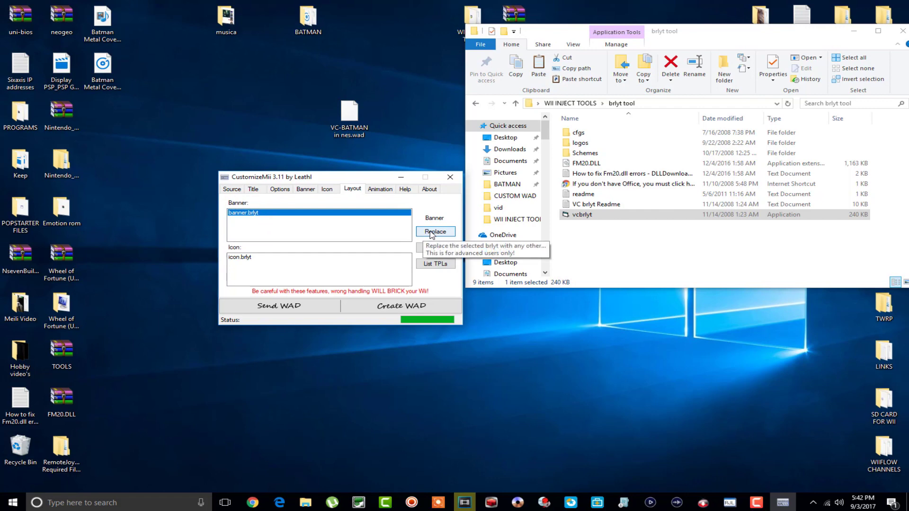
{"action": "left_click", "coordinate": [431, 233]}
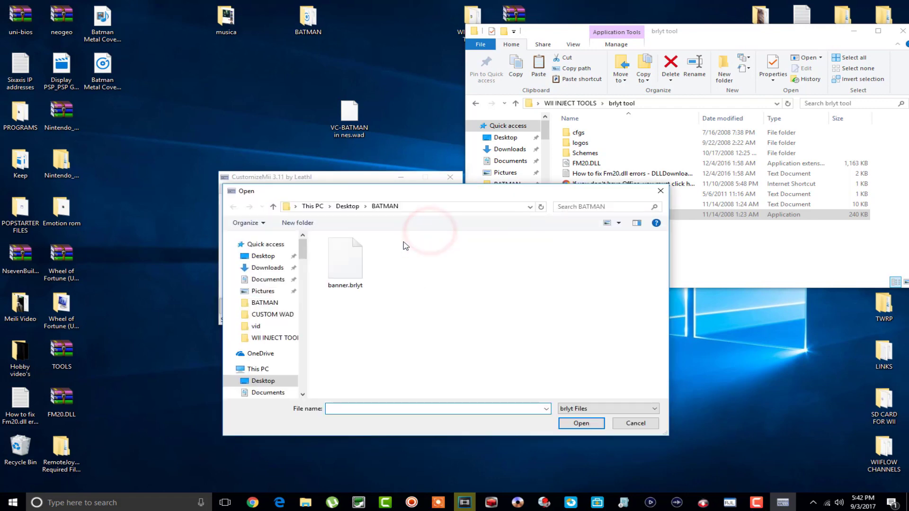
{"action": "left_click", "coordinate": [273, 257]}
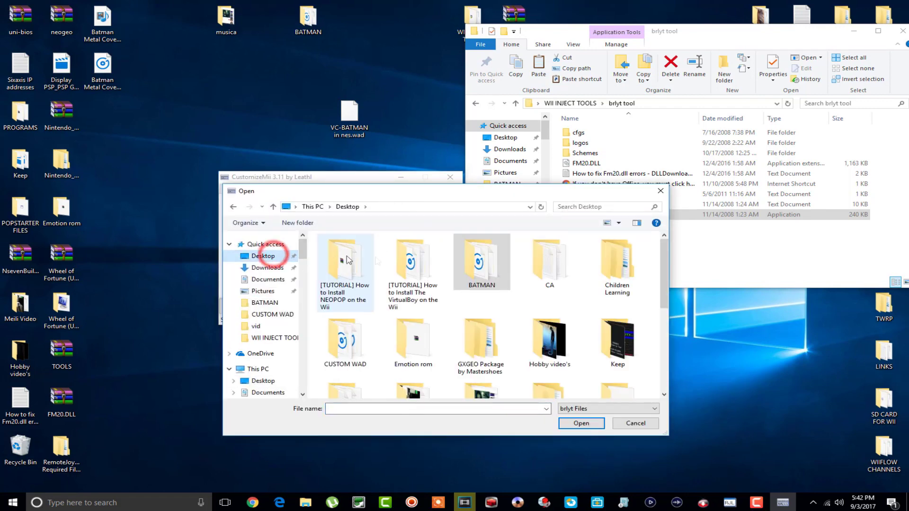
{"action": "double_click", "coordinate": [479, 259]}
{"action": "left_click", "coordinate": [340, 263]}
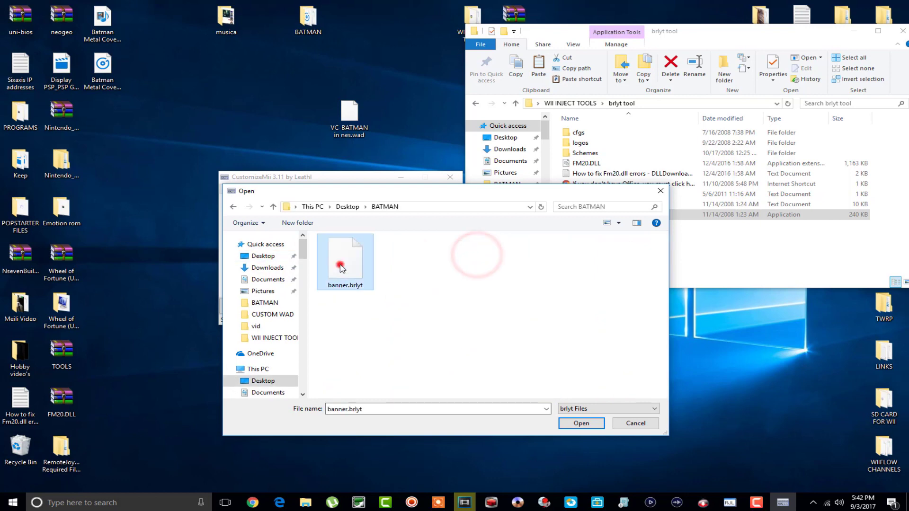
{"action": "left_click", "coordinate": [582, 424]}
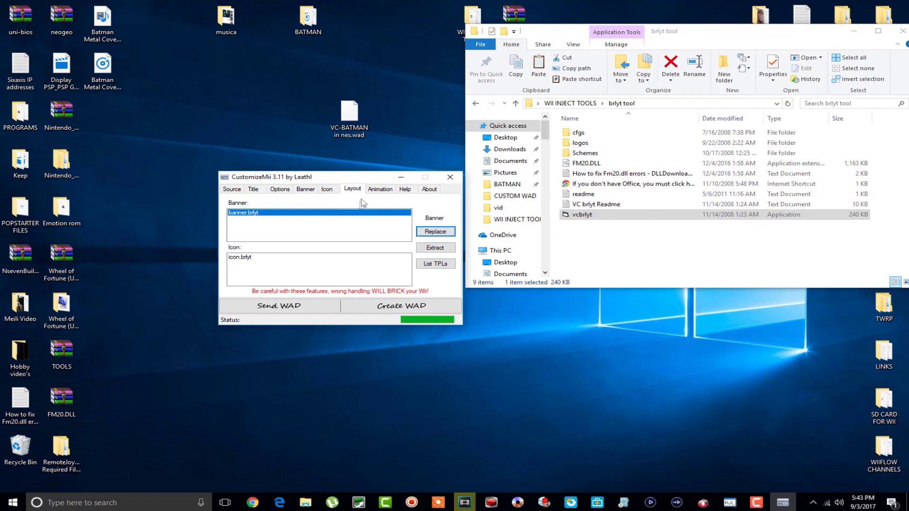
{"action": "left_click", "coordinate": [379, 189]}
{"action": "left_click", "coordinate": [405, 189]}
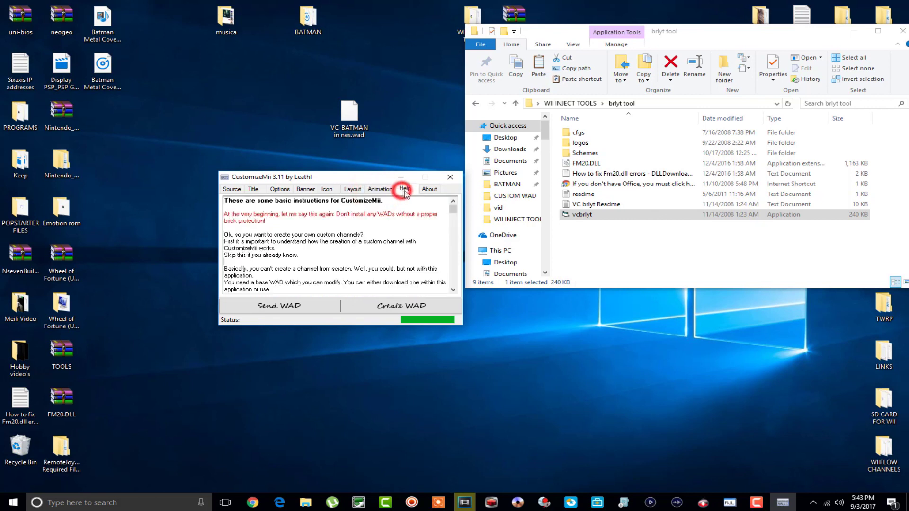
{"action": "left_click", "coordinate": [425, 191]}
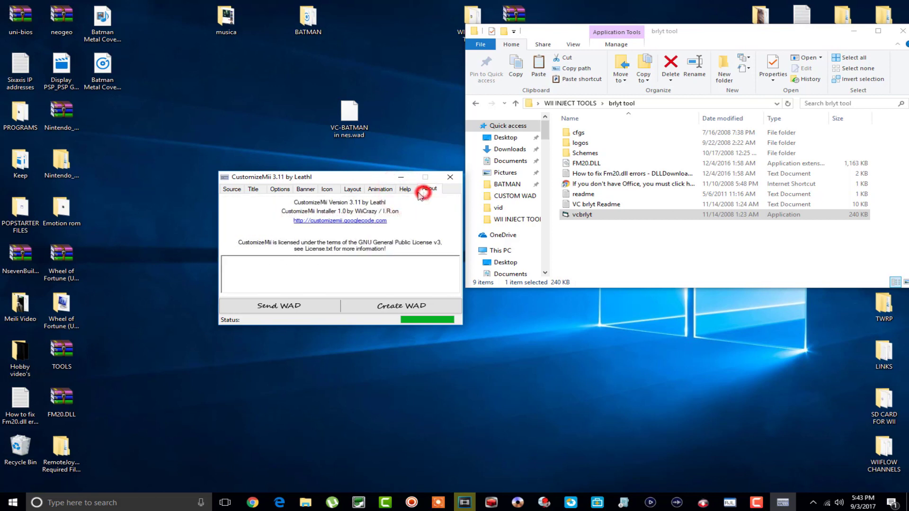
{"action": "left_click", "coordinate": [232, 189]}
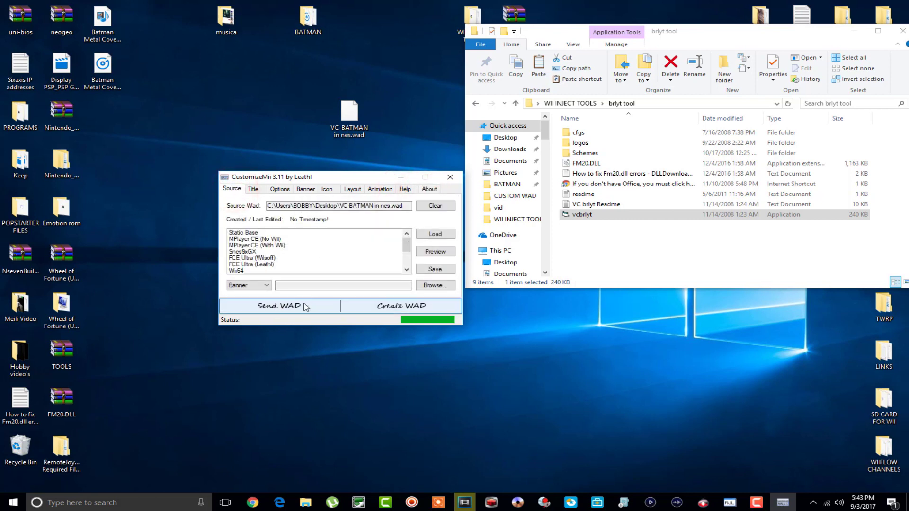
Step: Start creating the channel WAD, accept keeping the brlan unchanged, and enter BATMAN as the file name on the Desktop
{"action": "left_click", "coordinate": [382, 308]}
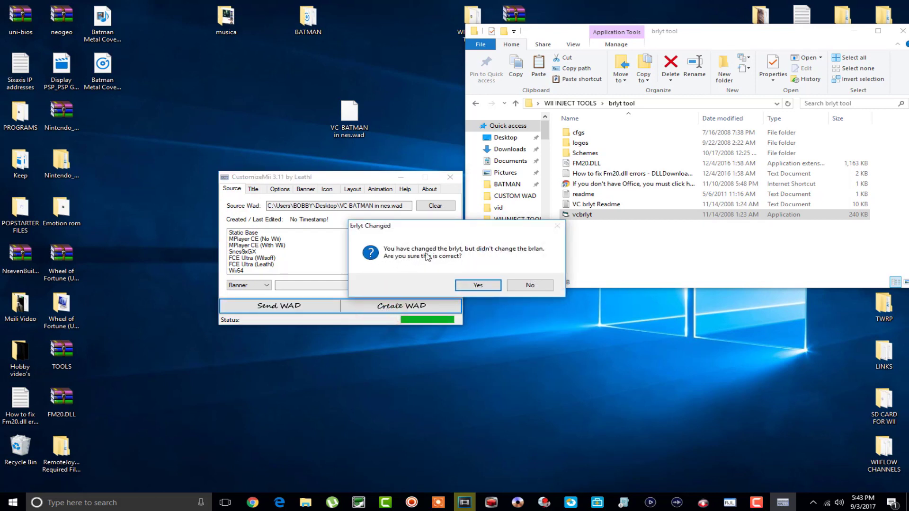
{"action": "left_click", "coordinate": [478, 285]}
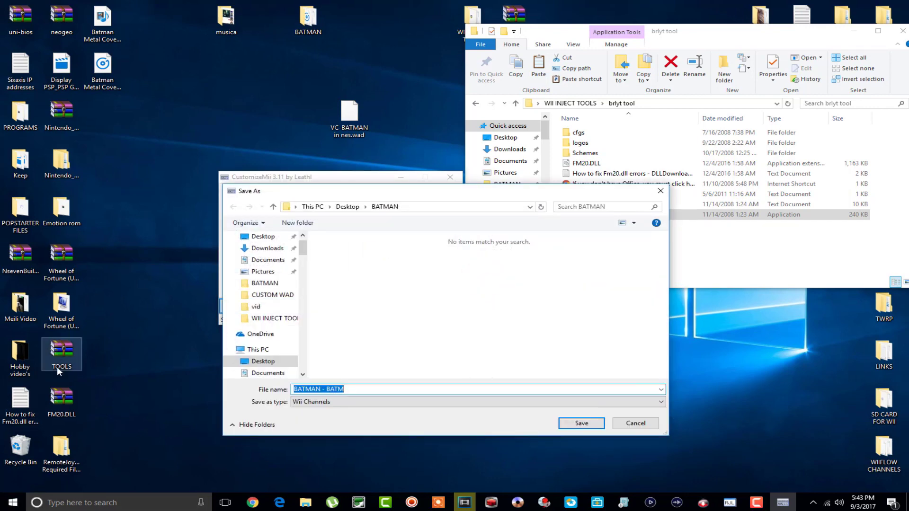
{"action": "left_click", "coordinate": [254, 237]}
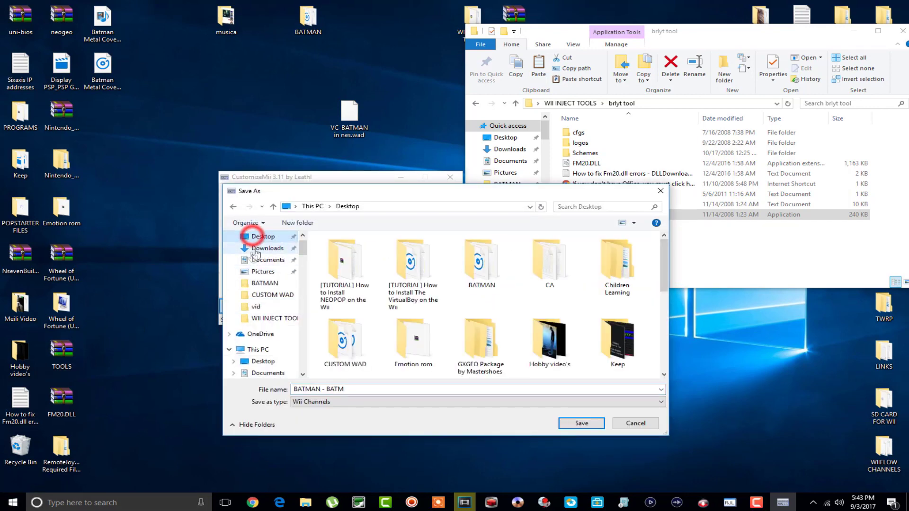
{"action": "left_click", "coordinate": [352, 390]}
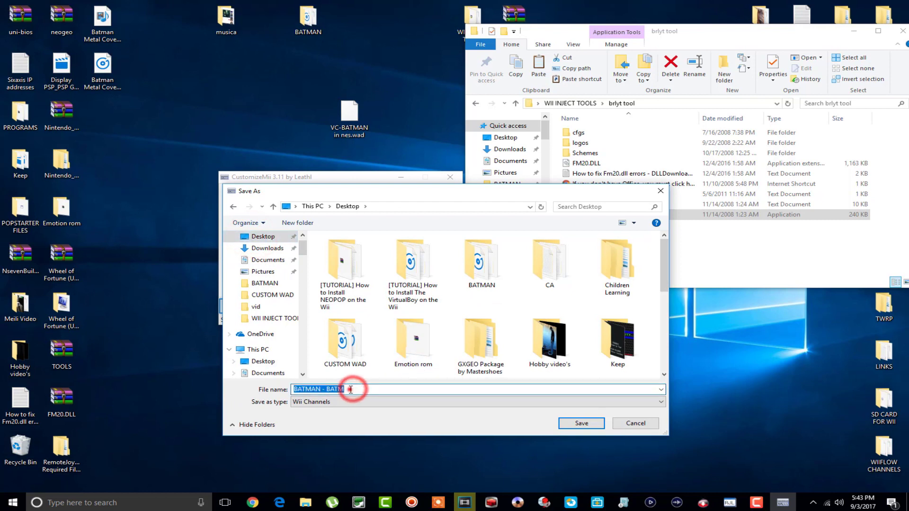
{"action": "left_click", "coordinate": [351, 390]}
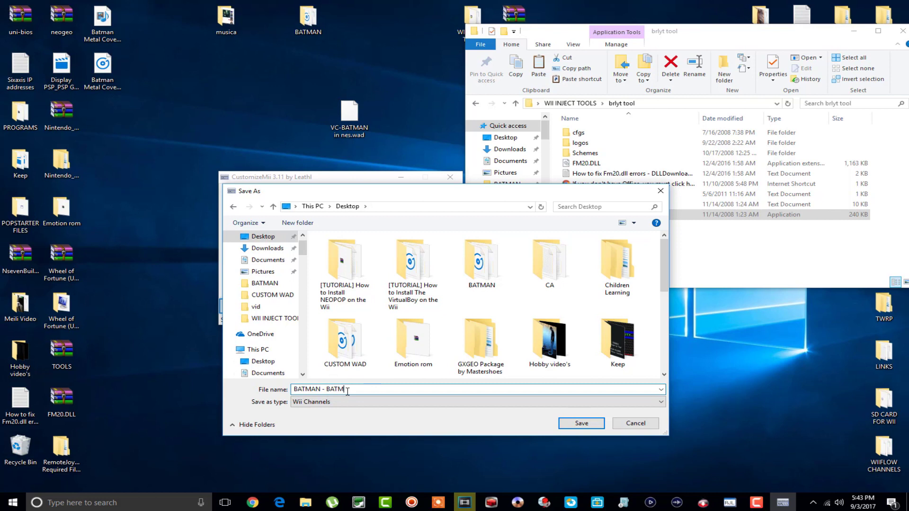
{"action": "key", "text": "BackSpace"}
{"action": "key", "text": "BackSpace"}
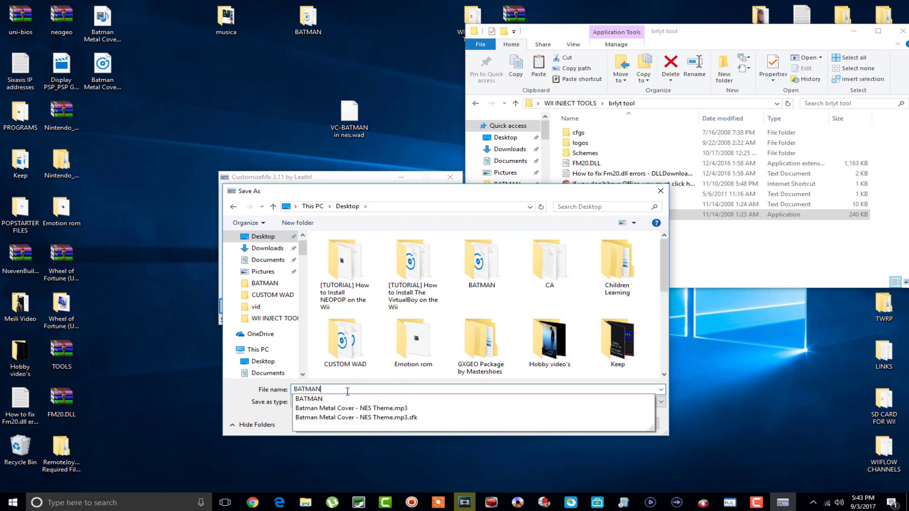
{"action": "left_click", "coordinate": [622, 376]}
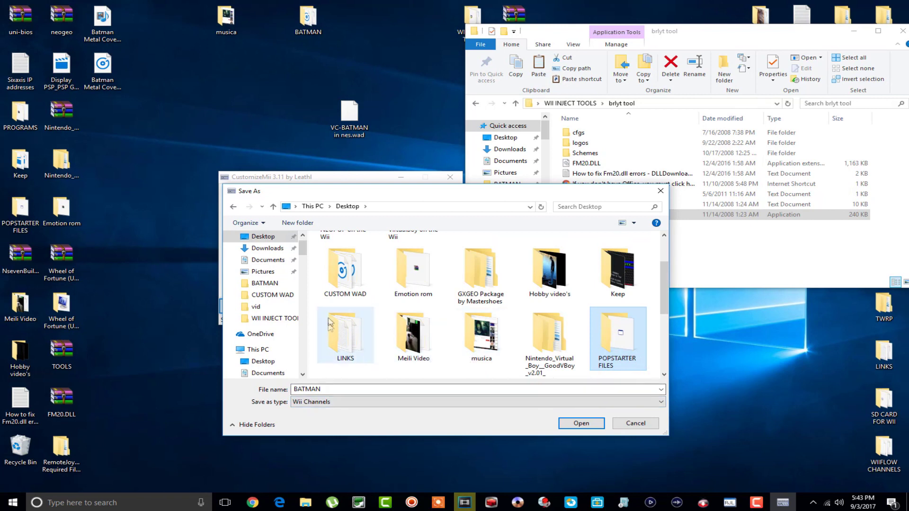
{"action": "left_click", "coordinate": [279, 236]}
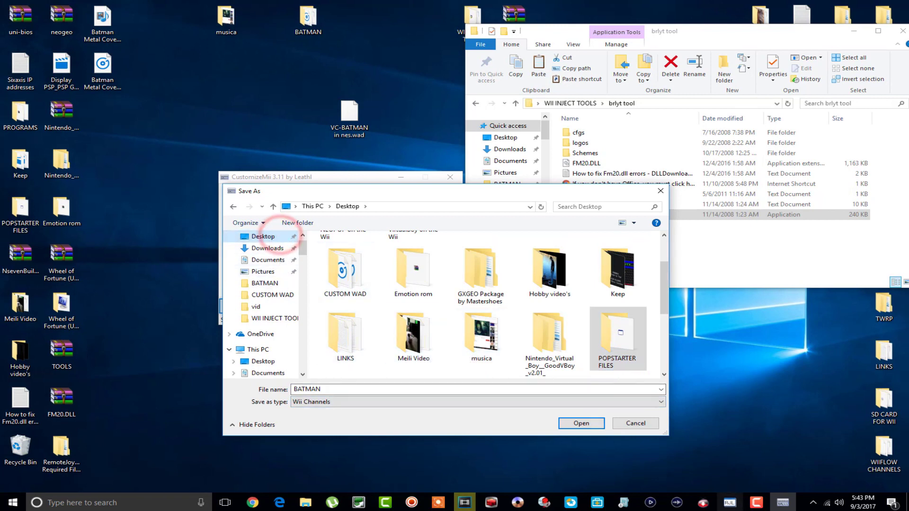
{"action": "left_click", "coordinate": [568, 424]}
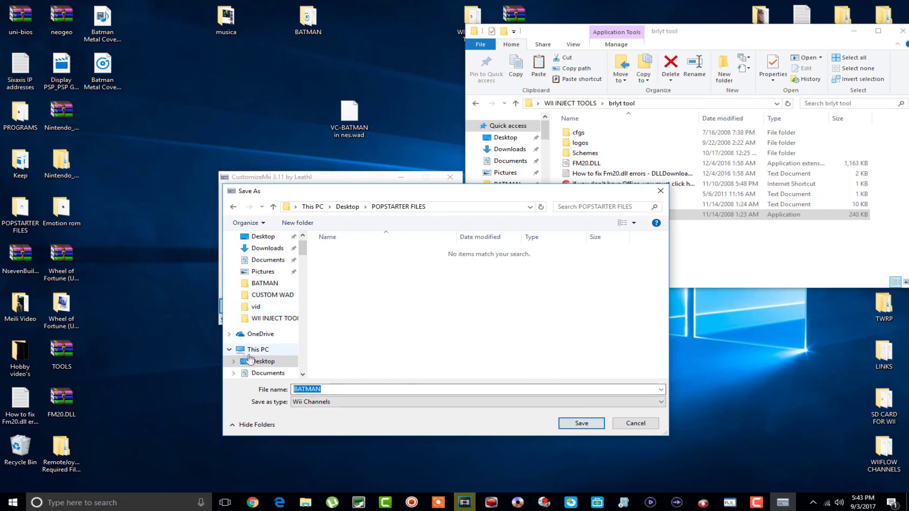
{"action": "left_click", "coordinate": [270, 362]}
Step: Save the custom channel WAD into the BATMAN folder on the Desktop
{"action": "left_click", "coordinate": [587, 424]}
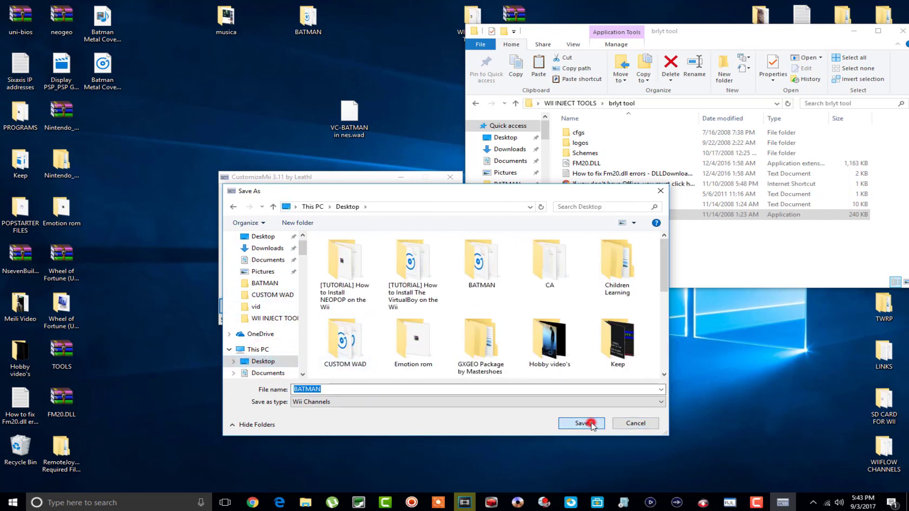
{"action": "left_click", "coordinate": [591, 425]}
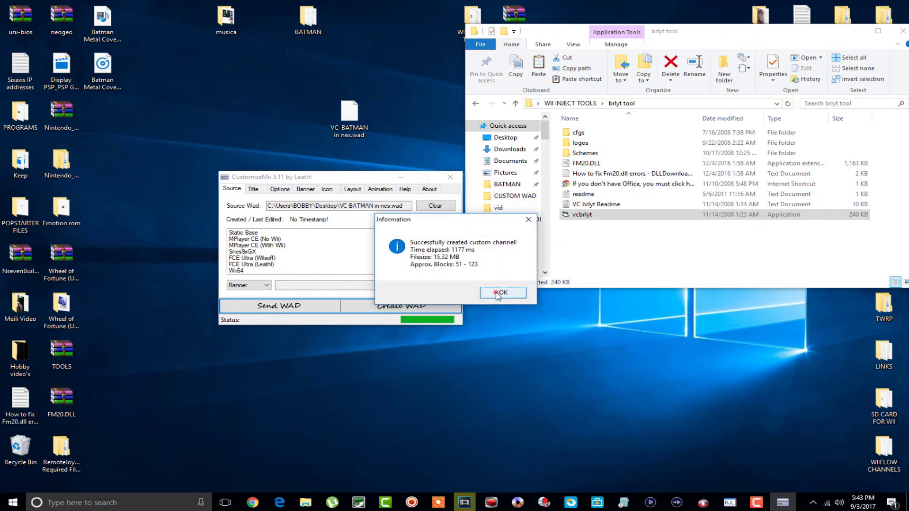
{"action": "left_click", "coordinate": [497, 294]}
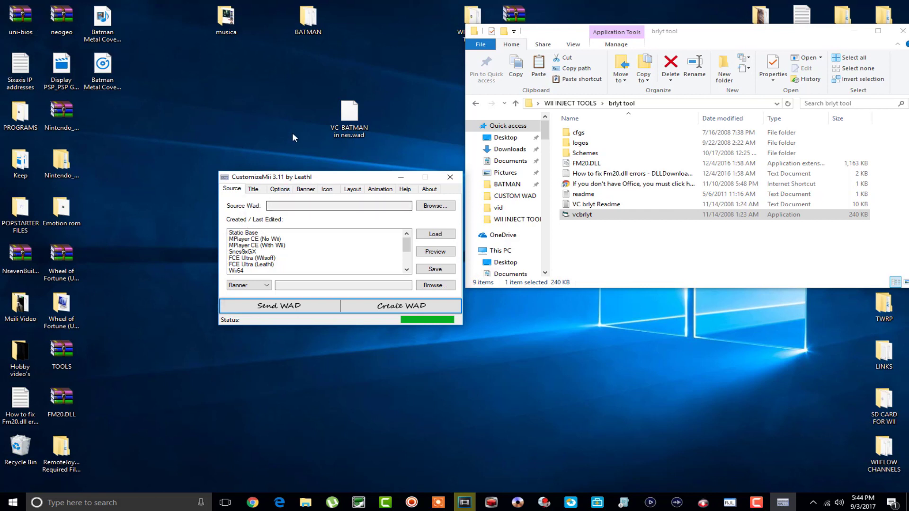
Step: Open the BATMAN folder on the Desktop and rename BATMAN - BATM.wad to BATMAN.wad
{"action": "left_click", "coordinate": [697, 39]}
{"action": "left_click_drag", "start_coordinate": [741, 31], "coordinate": [588, 320]}
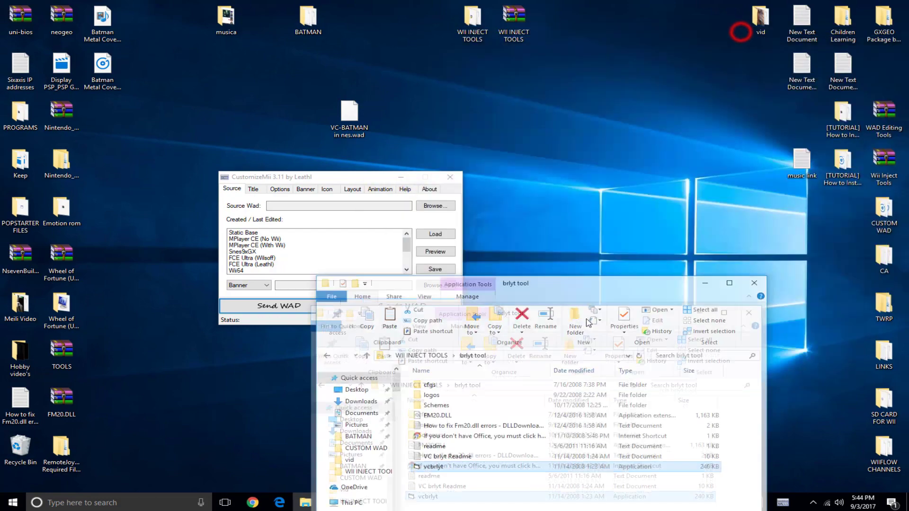
{"action": "left_click_drag", "start_coordinate": [597, 287], "coordinate": [714, 73]}
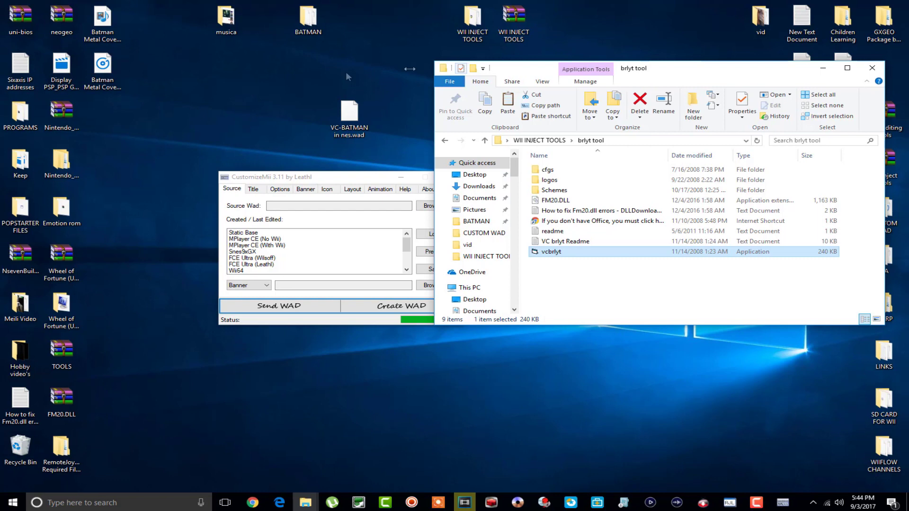
{"action": "double_click", "coordinate": [303, 20]}
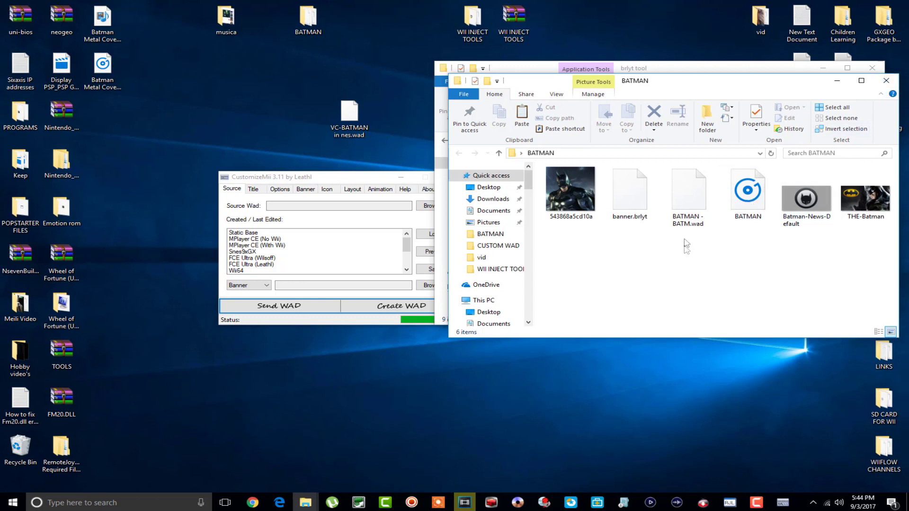
{"action": "right_click", "coordinate": [688, 216]}
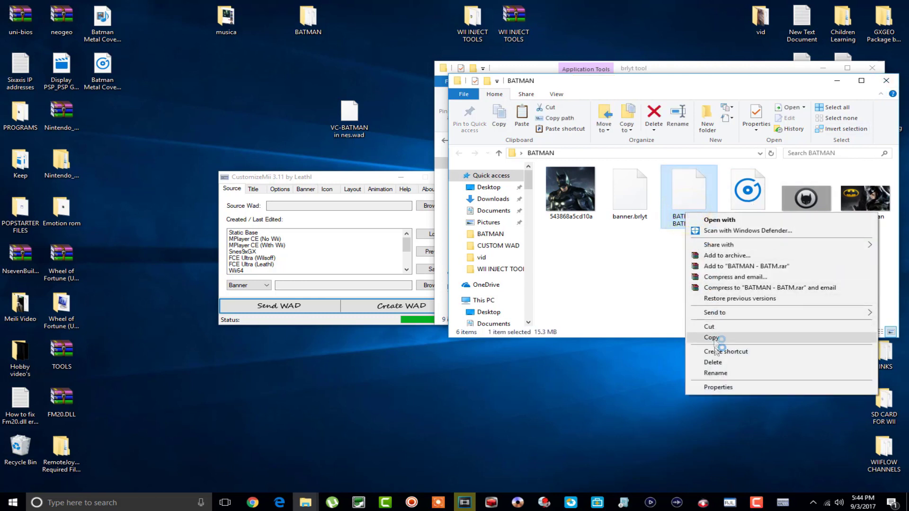
{"action": "left_click", "coordinate": [712, 373]}
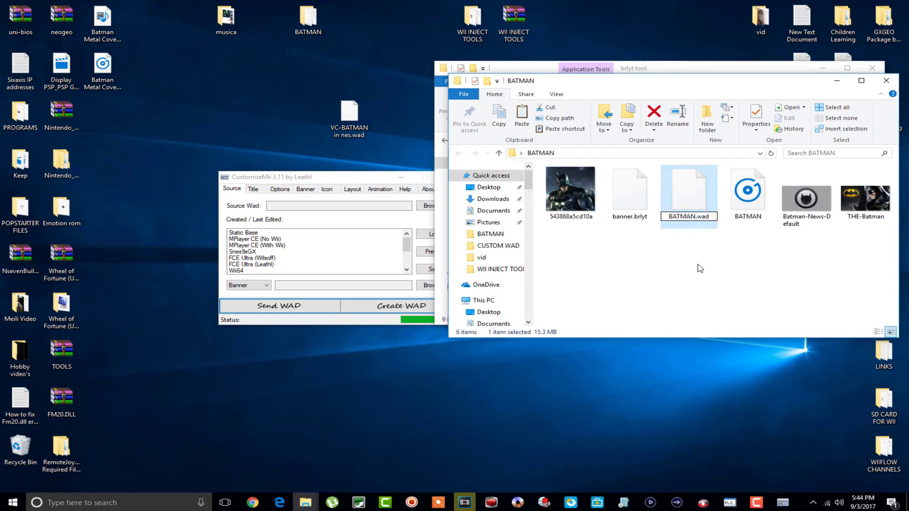
{"action": "left_click", "coordinate": [697, 267]}
Step: Close the CustomizeMii window
{"action": "left_click_drag", "start_coordinate": [331, 178], "coordinate": [236, 74]}
{"action": "left_click", "coordinate": [254, 83]}
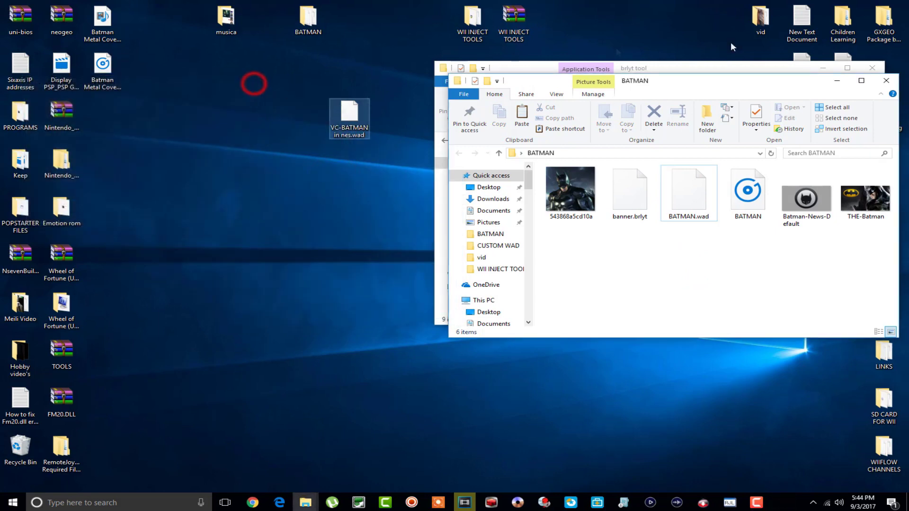
Step: Close the BATMAN and brlyt tool folder windows and switch to the open WII (K:) drive window
{"action": "left_click", "coordinate": [886, 80]}
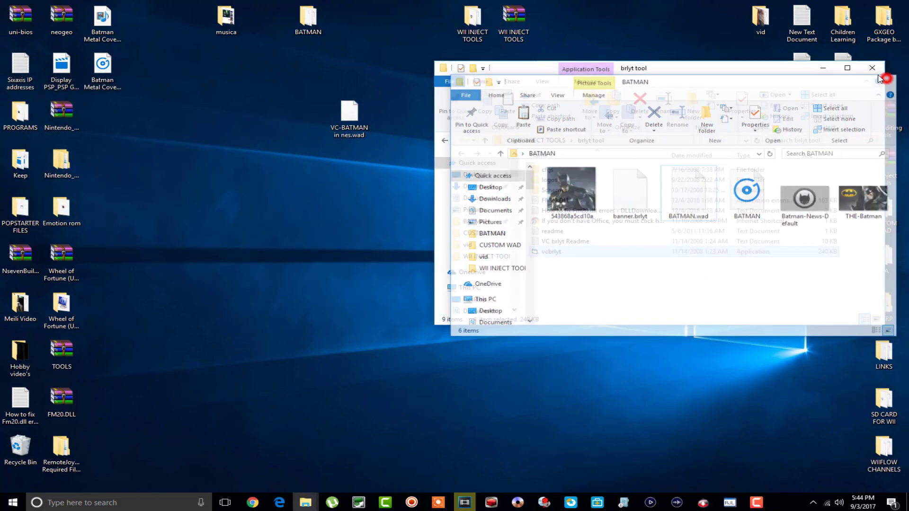
{"action": "left_click", "coordinate": [872, 68]}
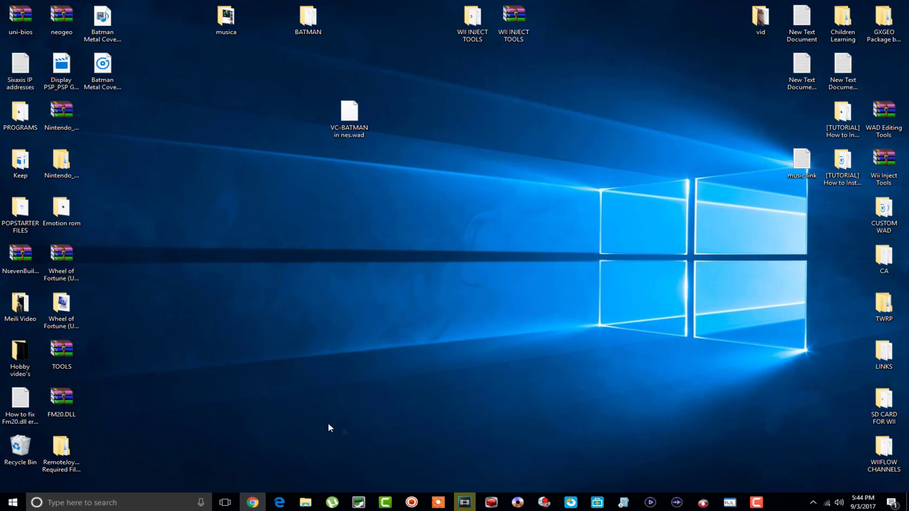
{"action": "left_click", "coordinate": [305, 503]}
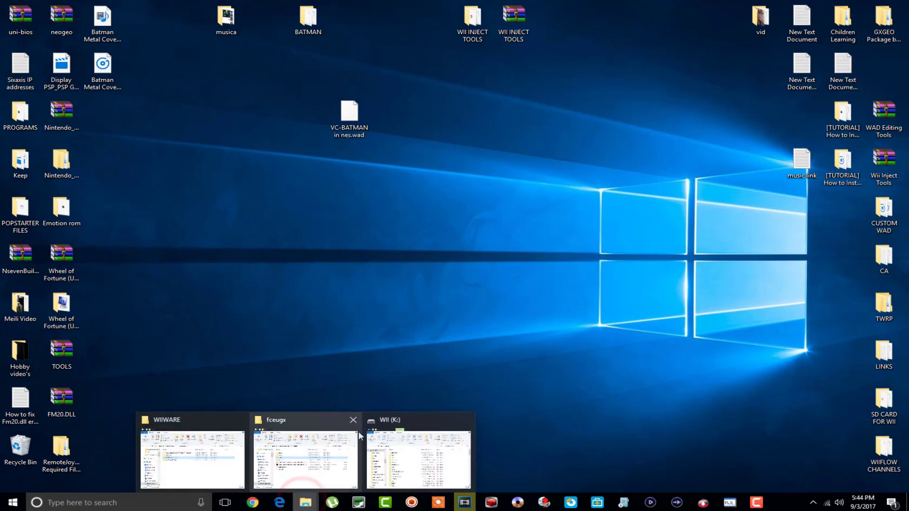
{"action": "mouse_move", "coordinate": [304, 450]}
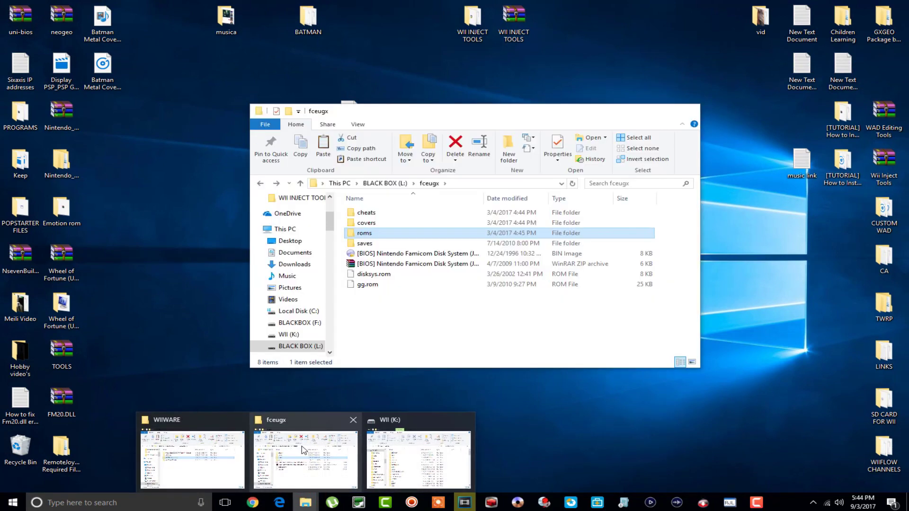
{"action": "left_click", "coordinate": [388, 454]}
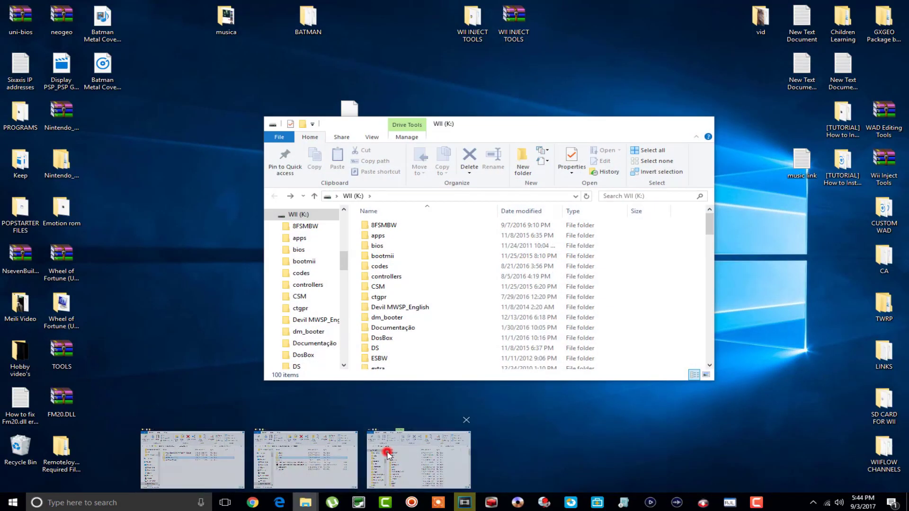
Step: Cut BATMAN.wad from the BATMAN folder on the Desktop and close that folder
{"action": "double_click", "coordinate": [309, 19]}
{"action": "left_click", "coordinate": [700, 175]}
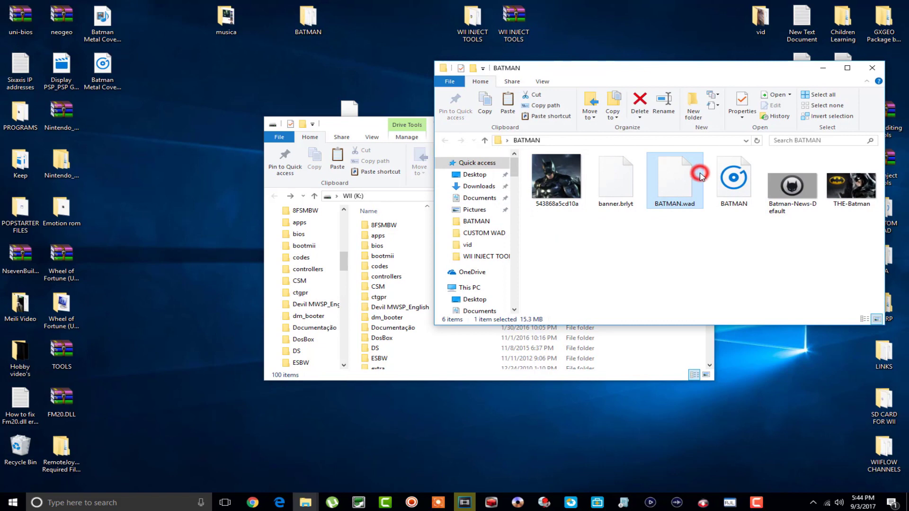
{"action": "right_click", "coordinate": [700, 174]}
{"action": "left_click", "coordinate": [714, 284]}
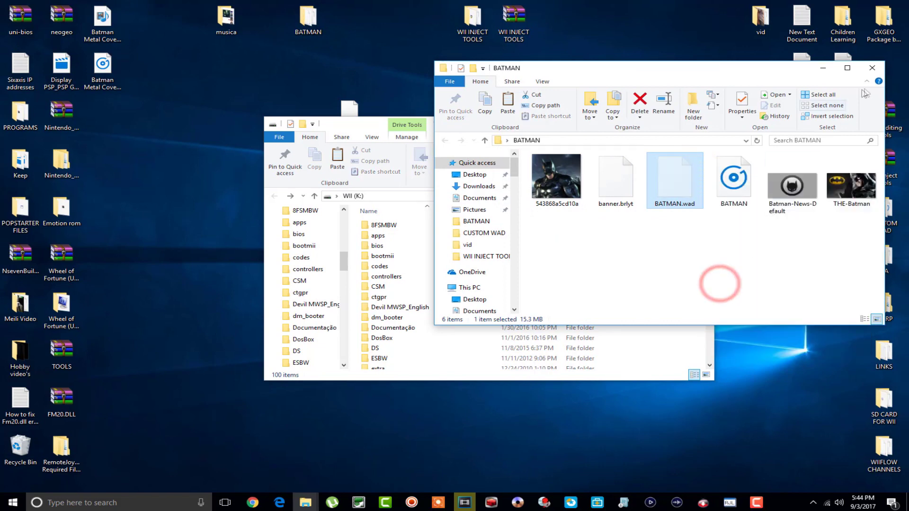
{"action": "left_click", "coordinate": [872, 68]}
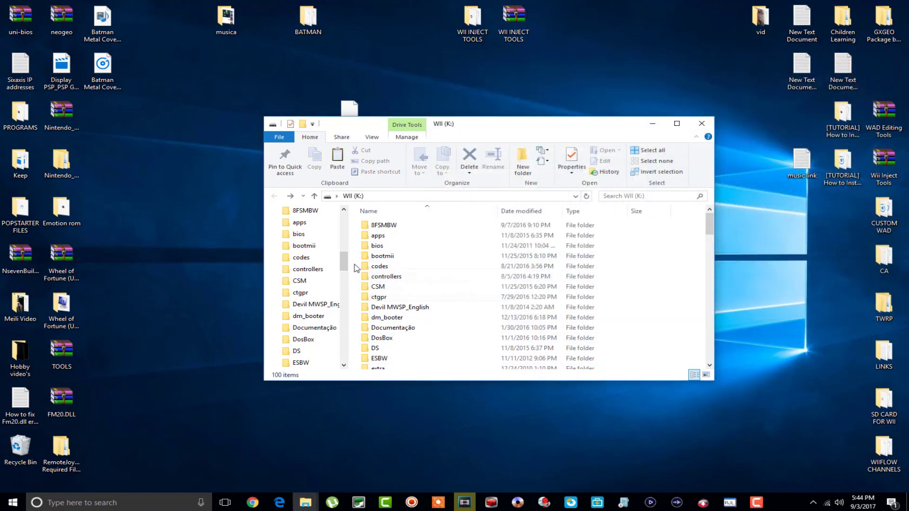
Step: Paste BATMAN.wad into the wad folder on the WII (K:) drive and close the folder window
{"action": "scroll", "coordinate": [355, 268], "scroll_direction": "down", "scroll_amount": 8}
{"action": "scroll", "coordinate": [355, 268], "scroll_direction": "down", "scroll_amount": 8}
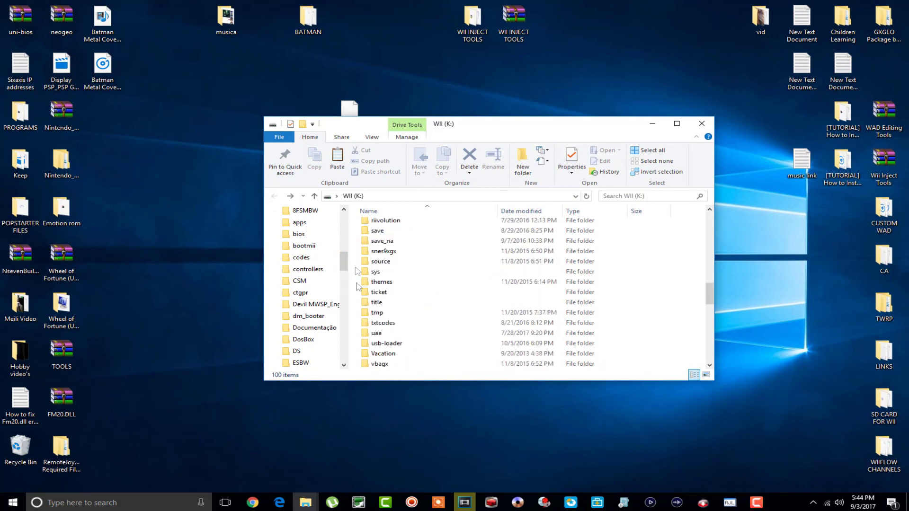
{"action": "scroll", "coordinate": [400, 324], "scroll_direction": "down", "scroll_amount": 2}
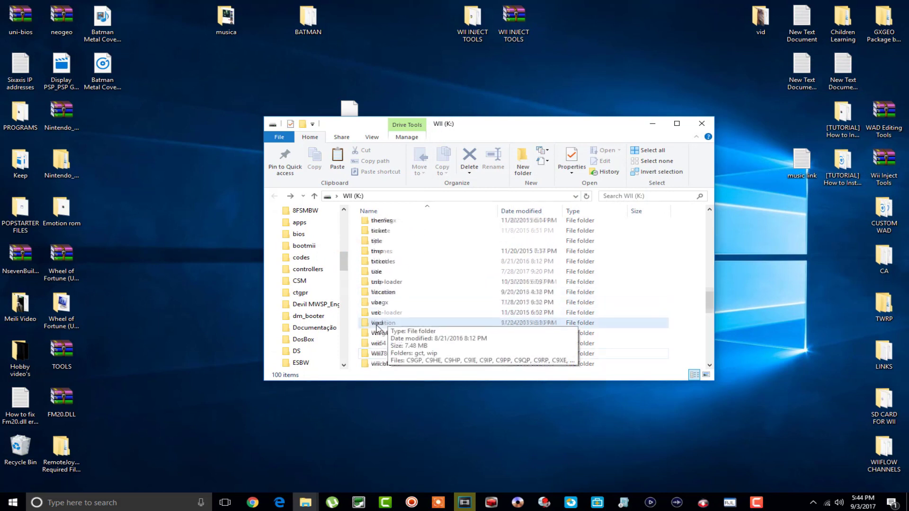
{"action": "double_click", "coordinate": [402, 326]}
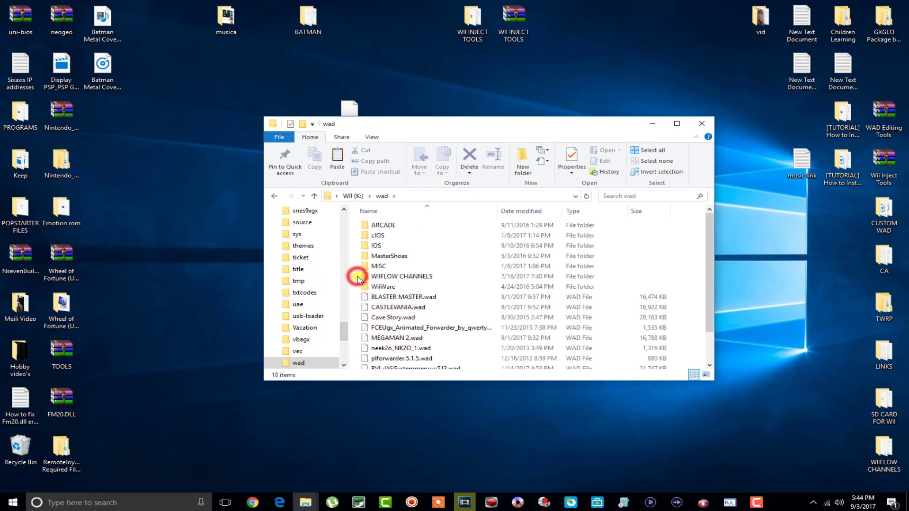
{"action": "right_click", "coordinate": [357, 277]}
{"action": "left_click", "coordinate": [368, 344]}
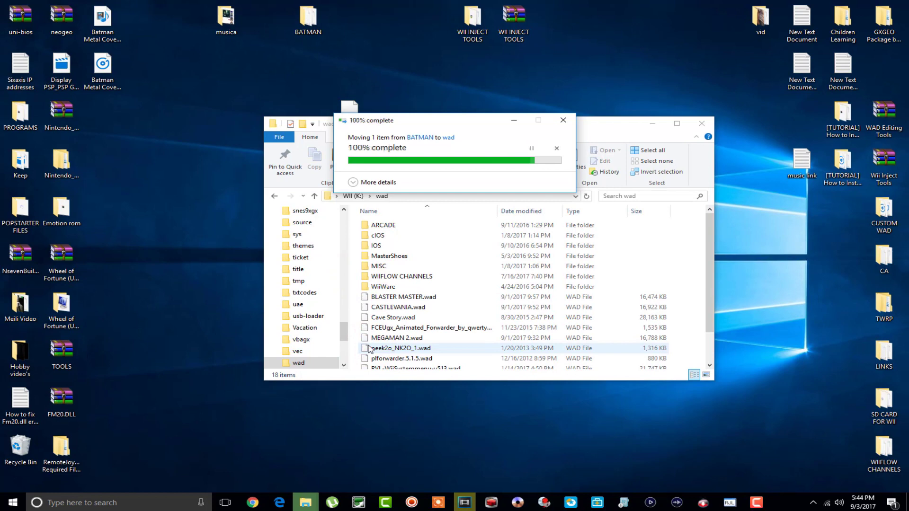
{"action": "left_click", "coordinate": [355, 234]}
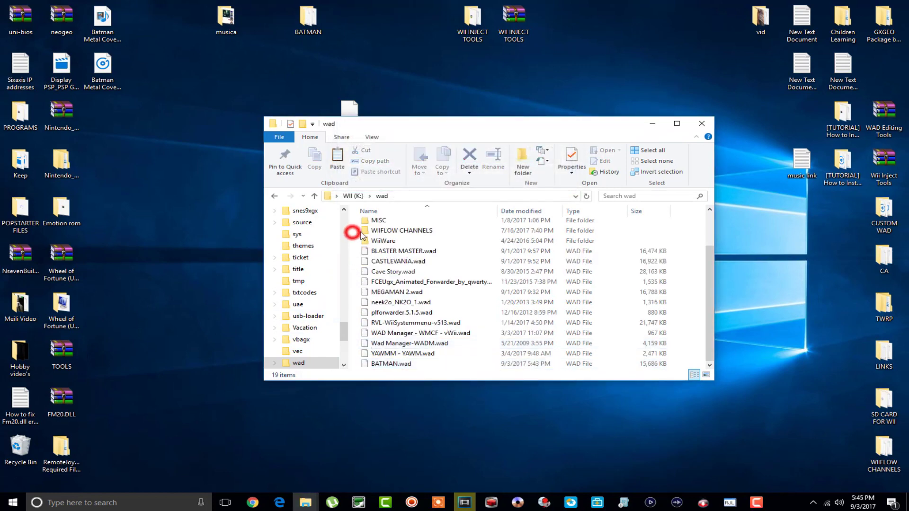
{"action": "left_click", "coordinate": [700, 123]}
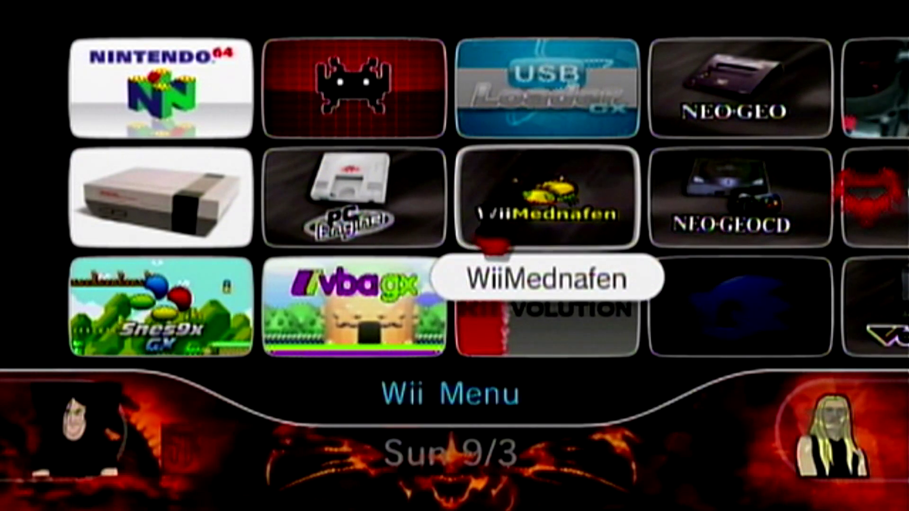
Step: Switch to the Wii Menu and start the WAD Manager channel
{"action": "key", "text": "plus"}
{"action": "key", "text": "plus"}
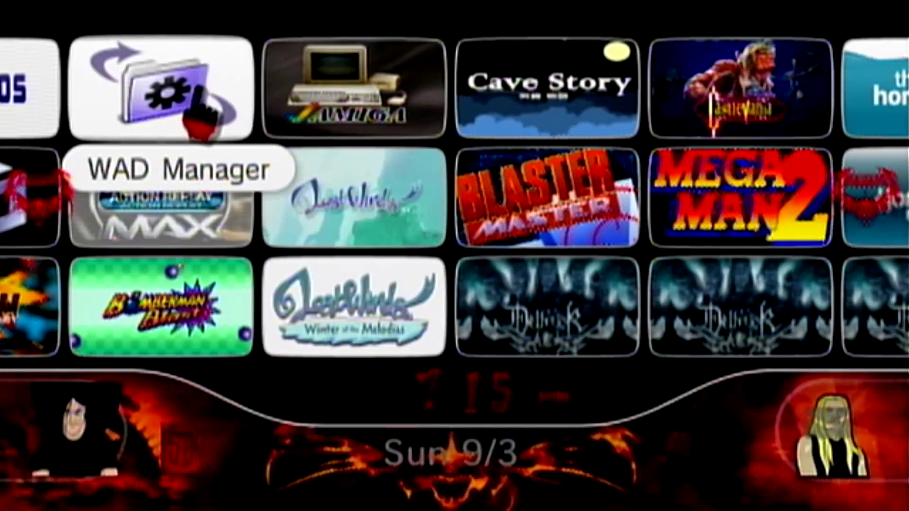
{"action": "left_click", "coordinate": [181, 114]}
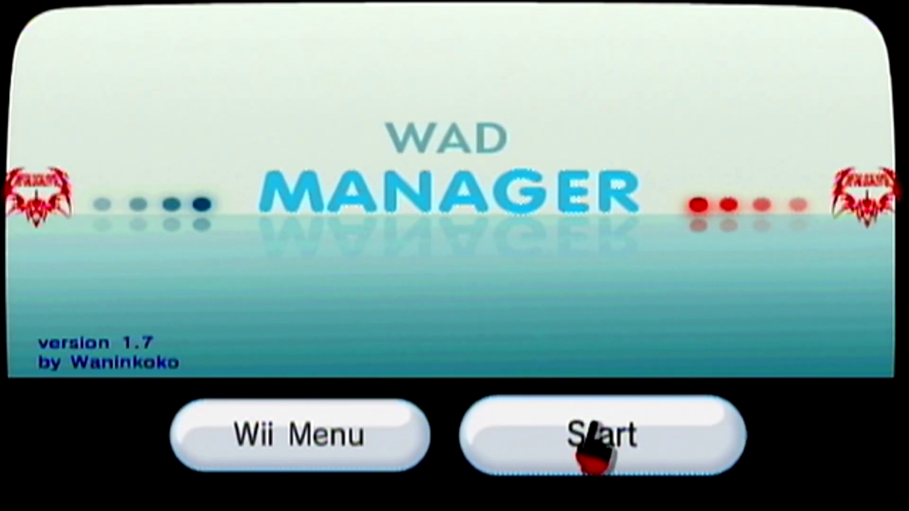
{"action": "left_click", "coordinate": [582, 433]}
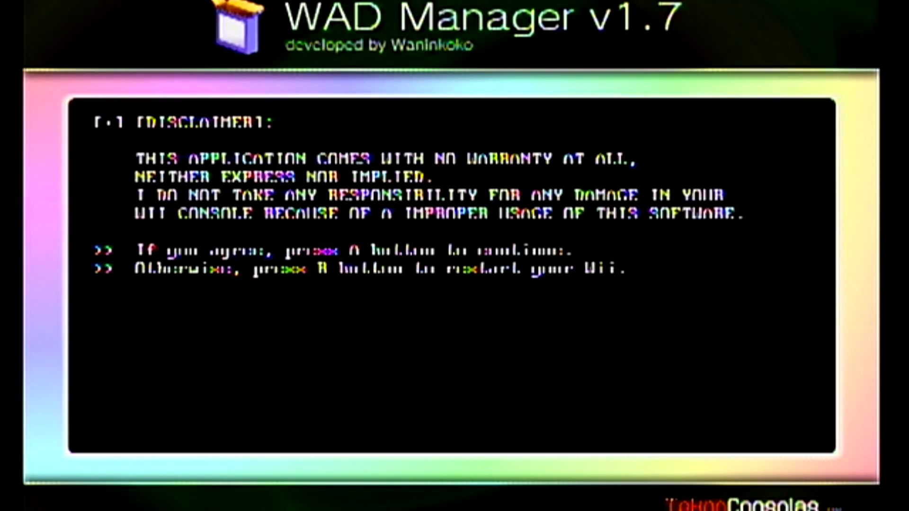
Step: Accept the WAD Manager disclaimer and choose IOS236 with the Wii SD Slot as source device
{"action": "key", "text": "a"}
{"action": "key", "text": "Left"}
{"action": "key", "text": "Left"}
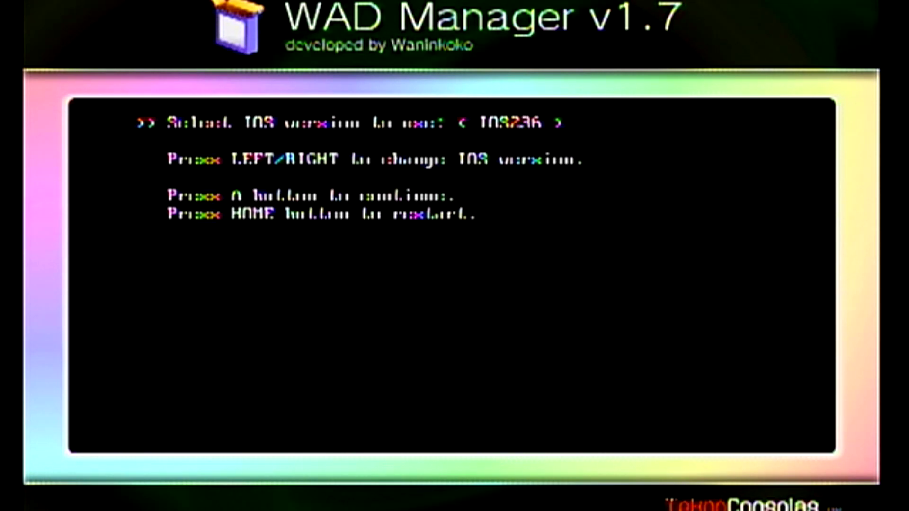
{"action": "key", "text": "a"}
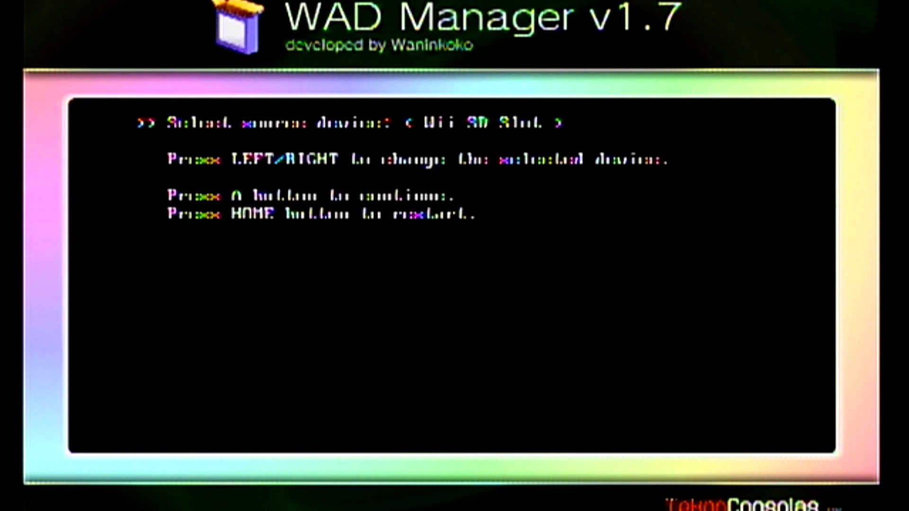
{"action": "key", "text": "a"}
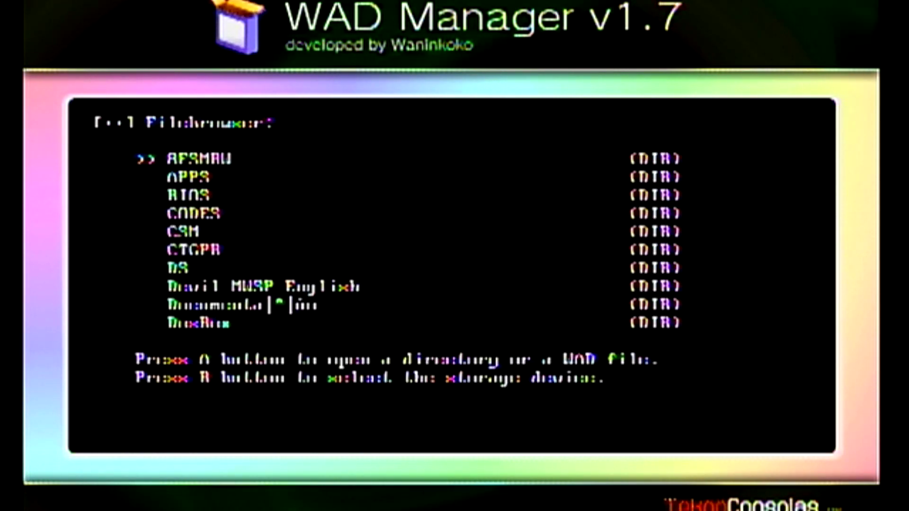
Step: Open the WAD directory on the SD card in the file browser
{"action": "key", "text": "Down"}
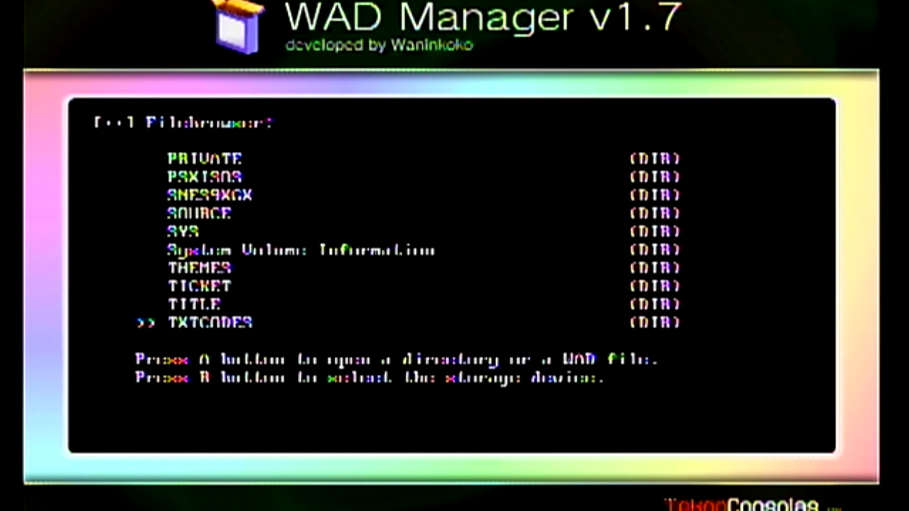
{"action": "key", "text": "Up"}
{"action": "key", "text": "Up"}
{"action": "key", "text": "Up"}
{"action": "key", "text": "Up"}
{"action": "key", "text": "Up"}
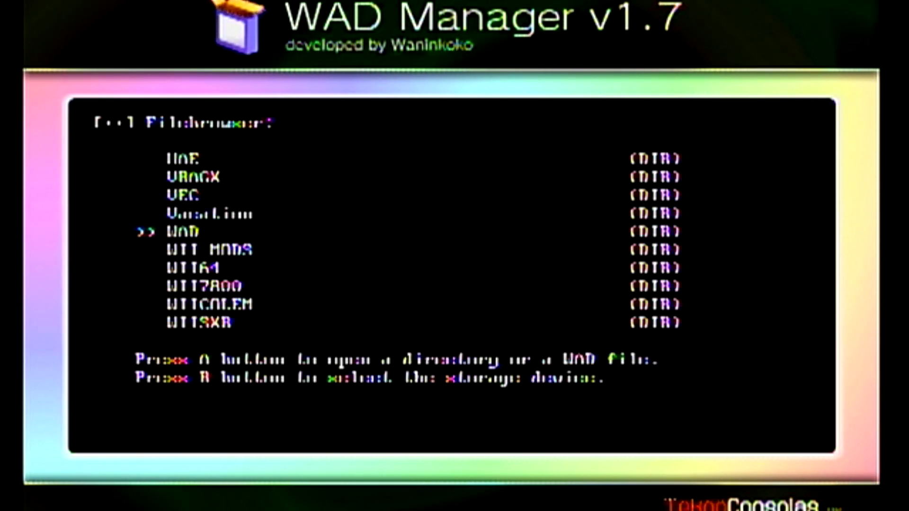
{"action": "key", "text": "Return"}
Step: Select BATMAN.WAD in the WAD directory and install it on the Wii
{"action": "key", "text": "Down"}
{"action": "key", "text": "Down"}
{"action": "key", "text": "Down"}
{"action": "key", "text": "Down"}
{"action": "key", "text": "Down"}
{"action": "key", "text": "Down"}
{"action": "key", "text": "Down"}
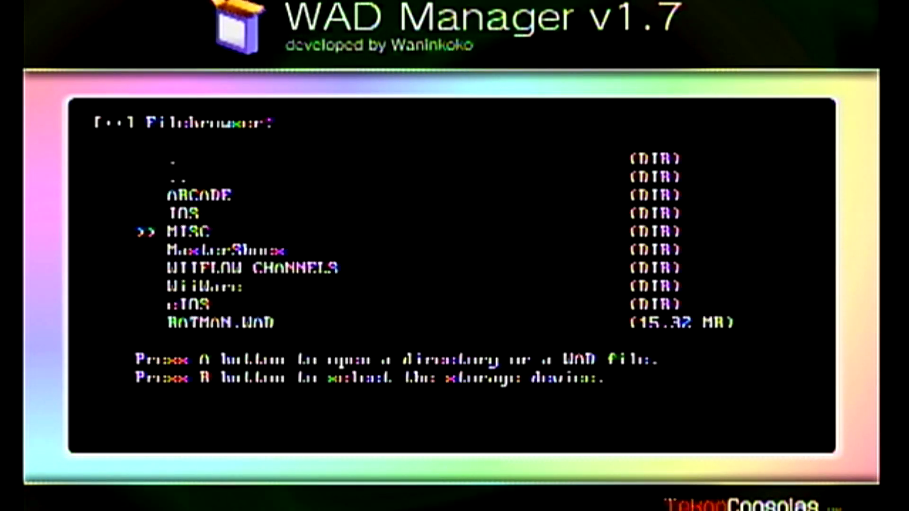
{"action": "key", "text": "Down"}
{"action": "key", "text": "Down"}
{"action": "key", "text": "Down"}
{"action": "key", "text": "Down"}
{"action": "key", "text": "Up"}
{"action": "key", "text": "Up"}
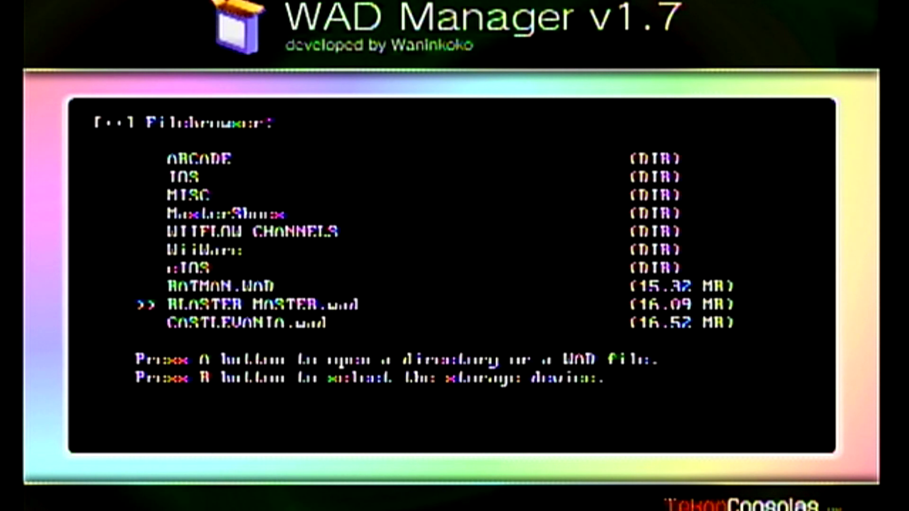
{"action": "key", "text": "Return"}
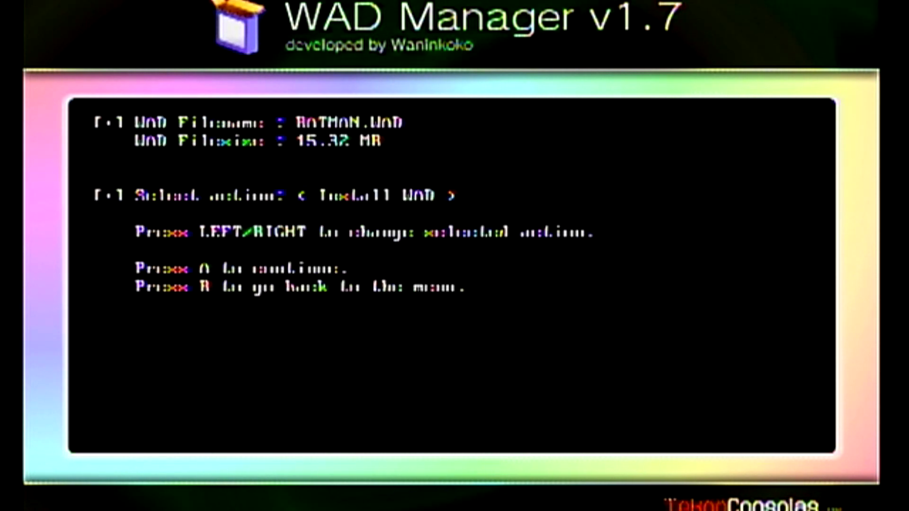
{"action": "key", "text": "Return"}
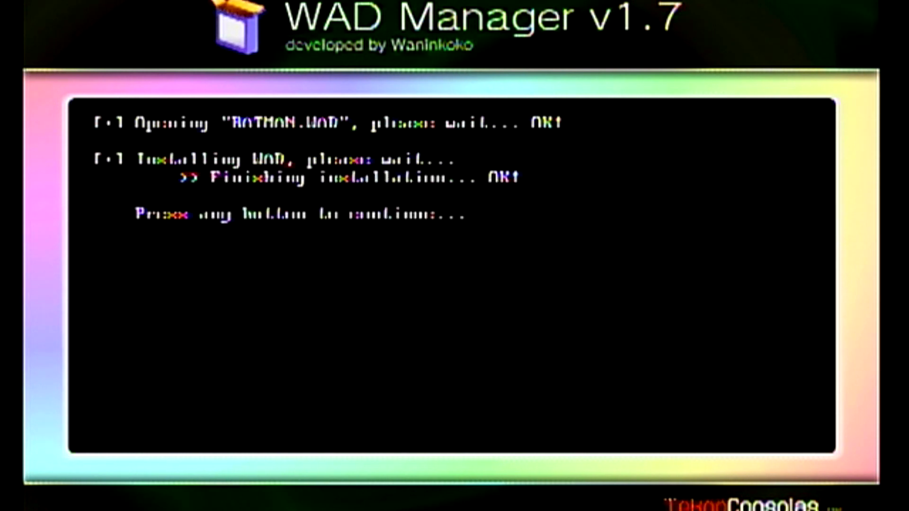
{"action": "key", "text": "a"}
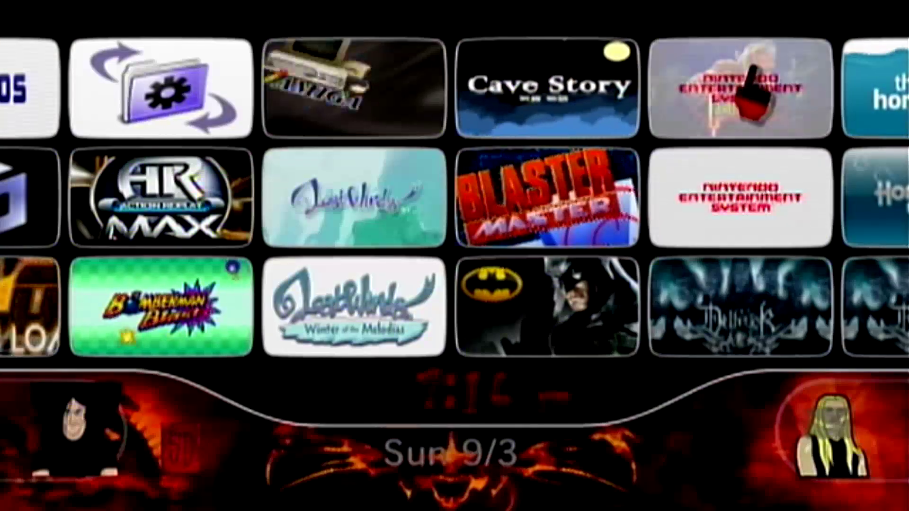
Step: Preview the banners of the Castlevania, Blaster Master and Megaman 2 channels, returning to the Wii Menu after each
{"action": "left_click", "coordinate": [776, 161]}
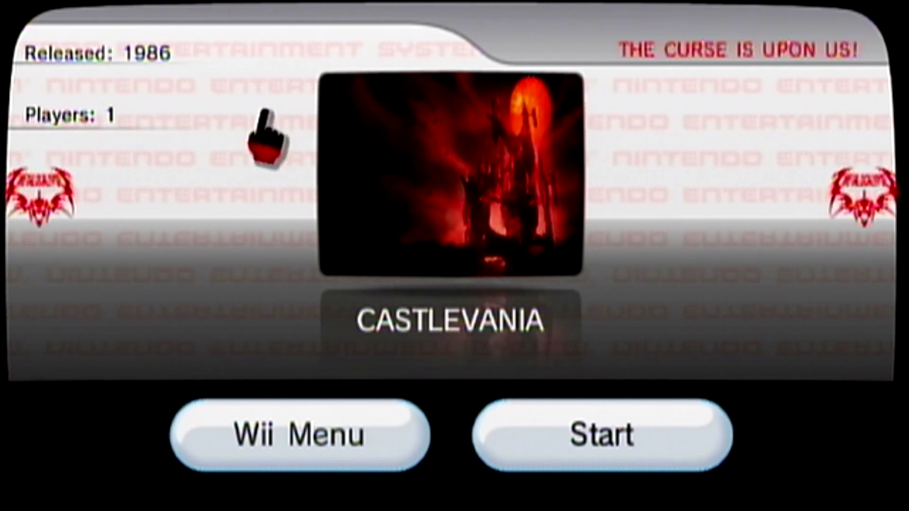
{"action": "left_click", "coordinate": [246, 403]}
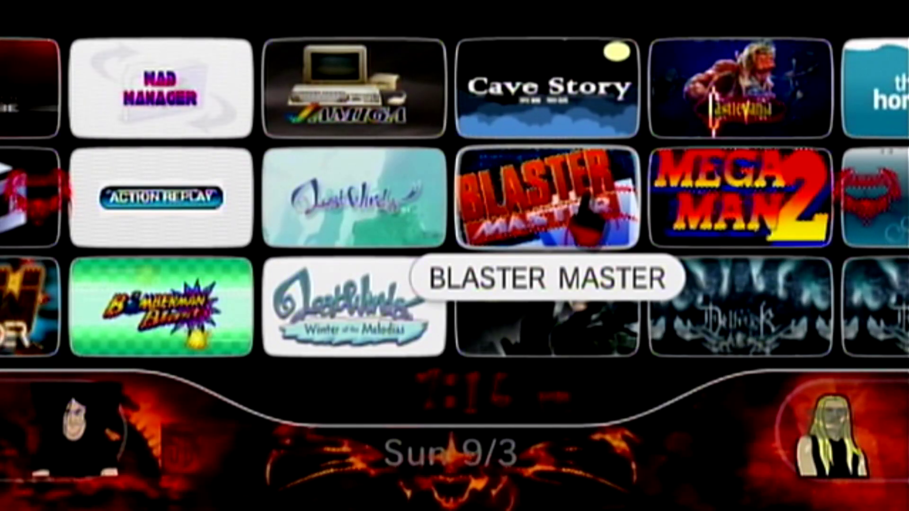
{"action": "left_click", "coordinate": [562, 232]}
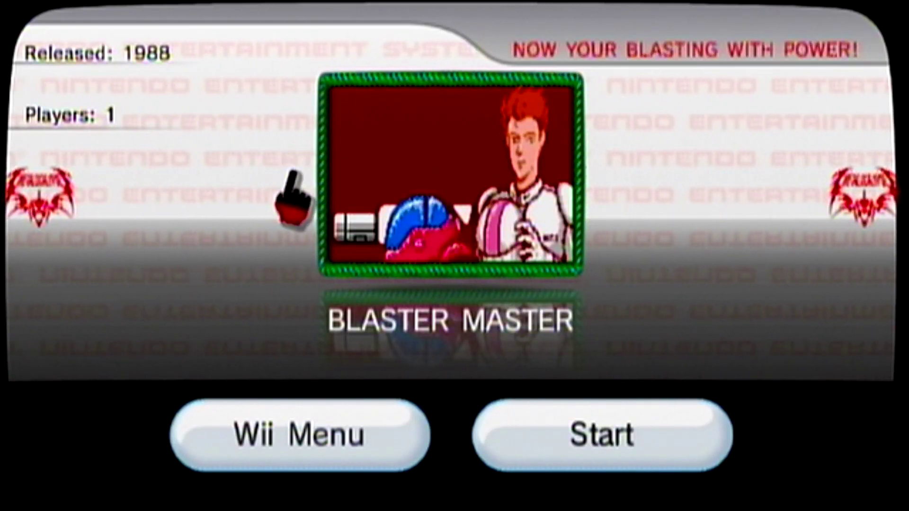
{"action": "left_click", "coordinate": [306, 452]}
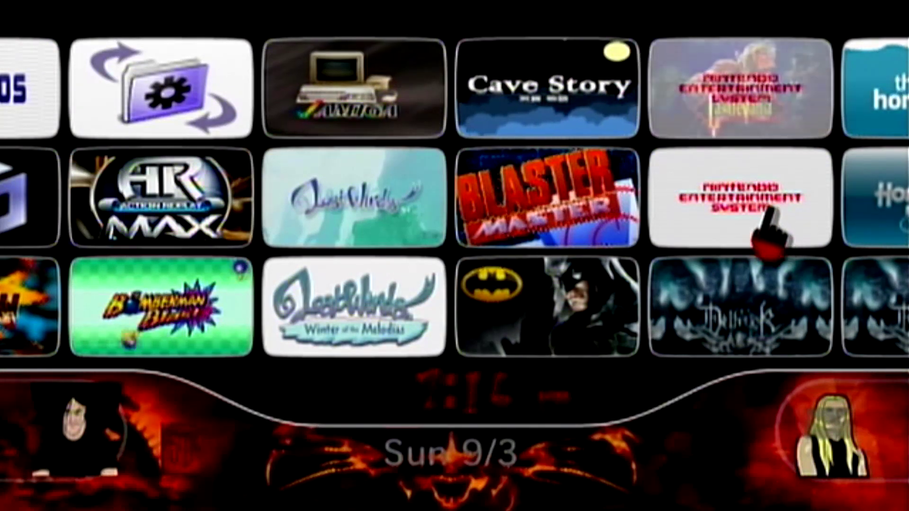
{"action": "left_click", "coordinate": [767, 212]}
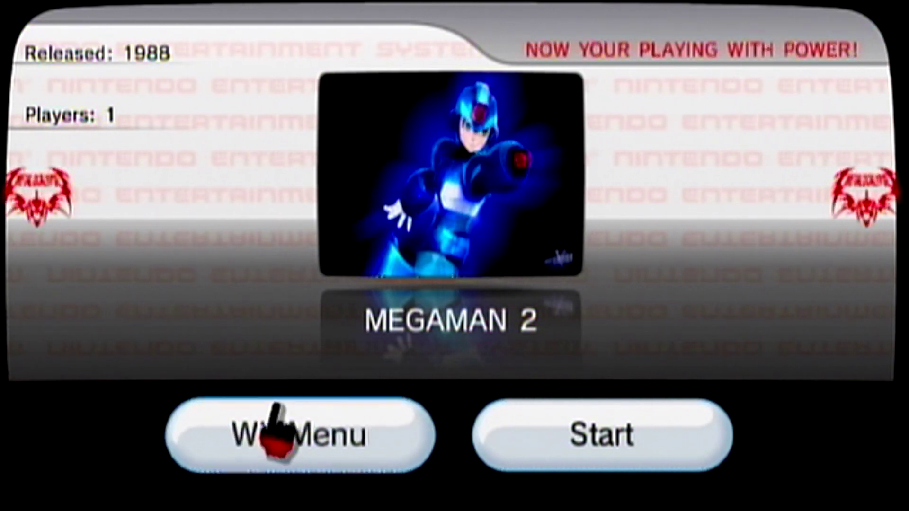
{"action": "left_click", "coordinate": [284, 431]}
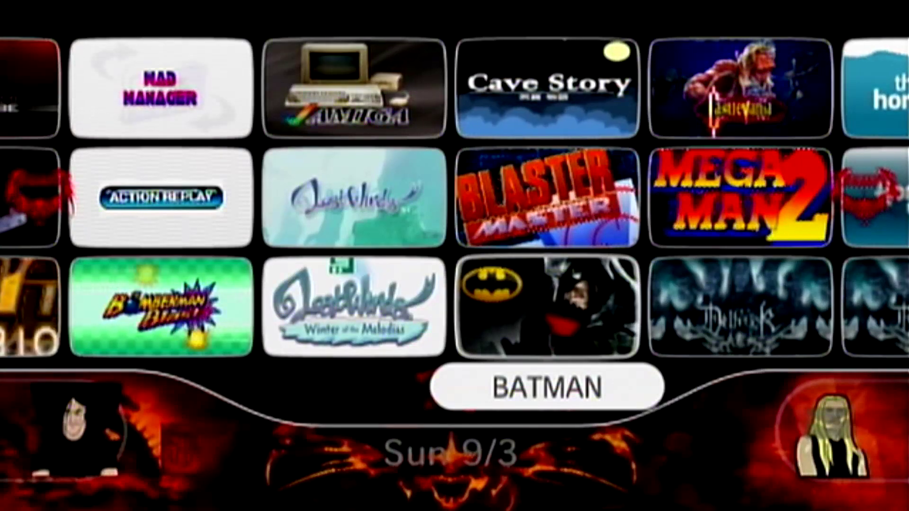
Step: Preview the BATMAN channel's banner from the Wii Menu and start the channel
{"action": "left_click", "coordinate": [558, 350]}
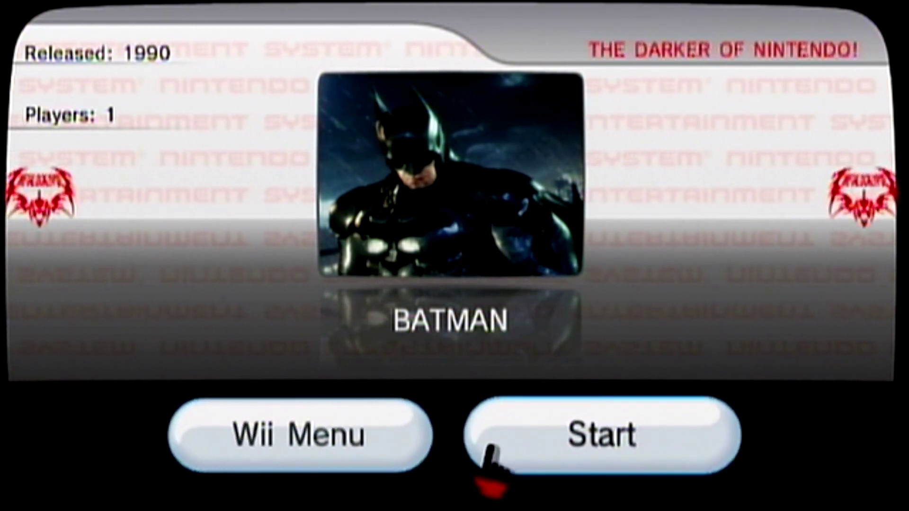
{"action": "left_click", "coordinate": [351, 440]}
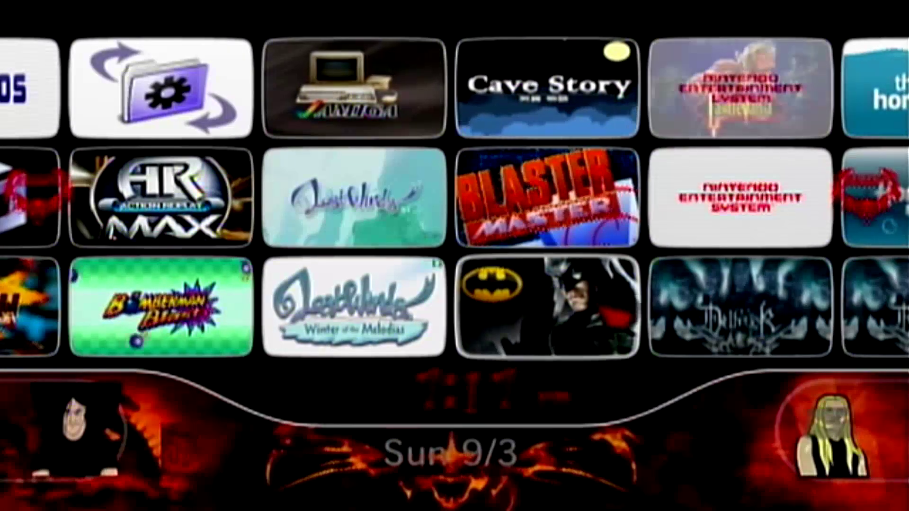
{"action": "left_click", "coordinate": [592, 331]}
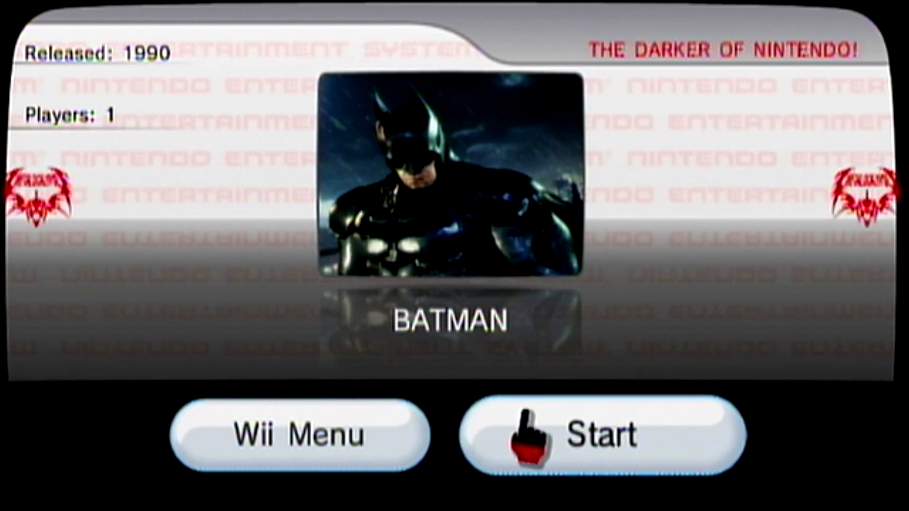
{"action": "left_click", "coordinate": [575, 418]}
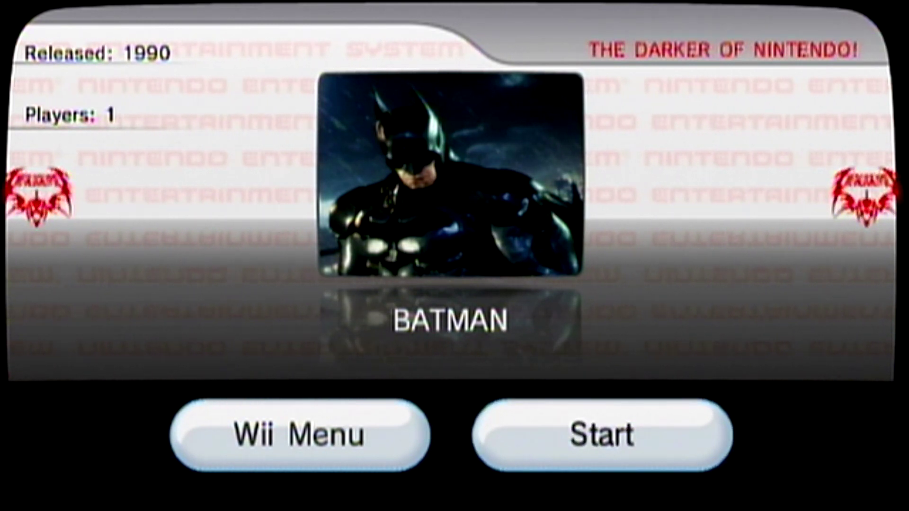